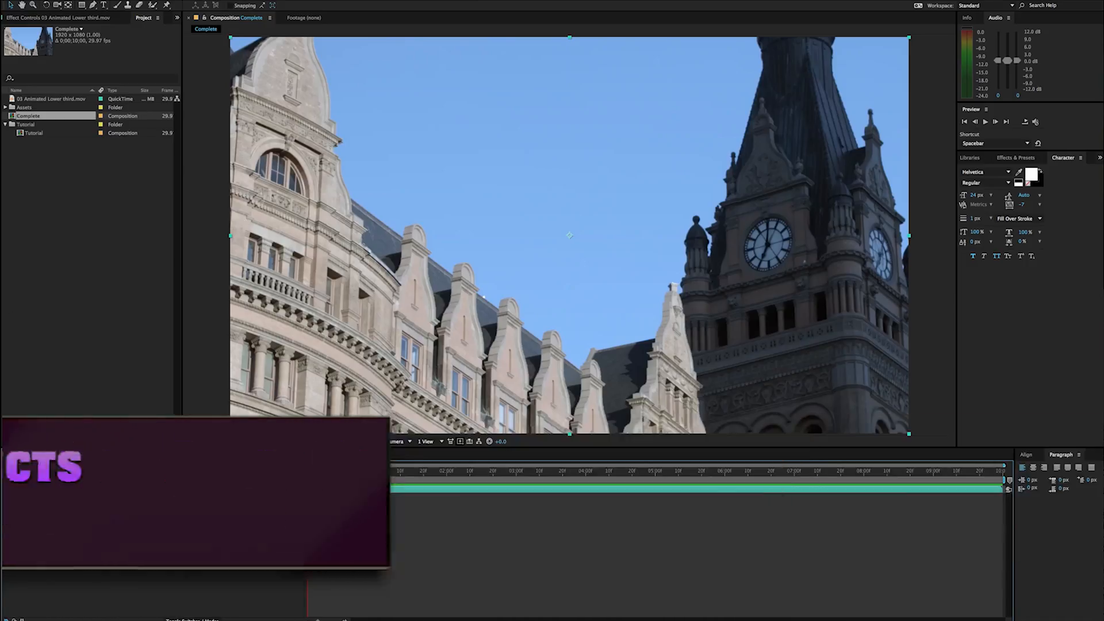
Step: Play the lower-third animation in the Complete composition and scrub through its first two seconds
{"action": "key", "text": "space"}
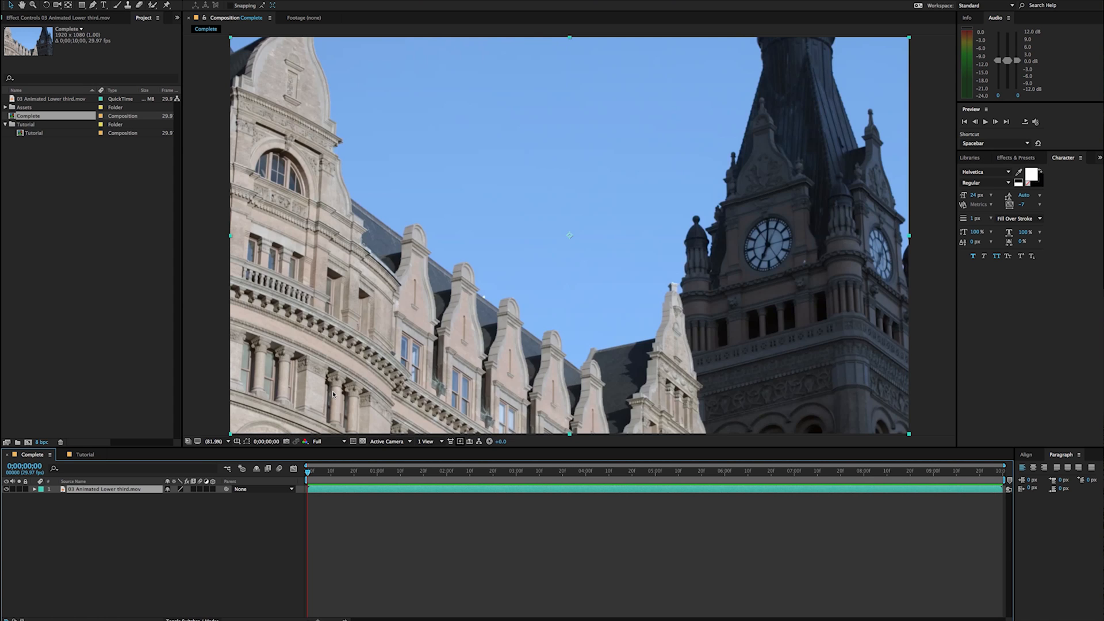
{"action": "key", "text": "space"}
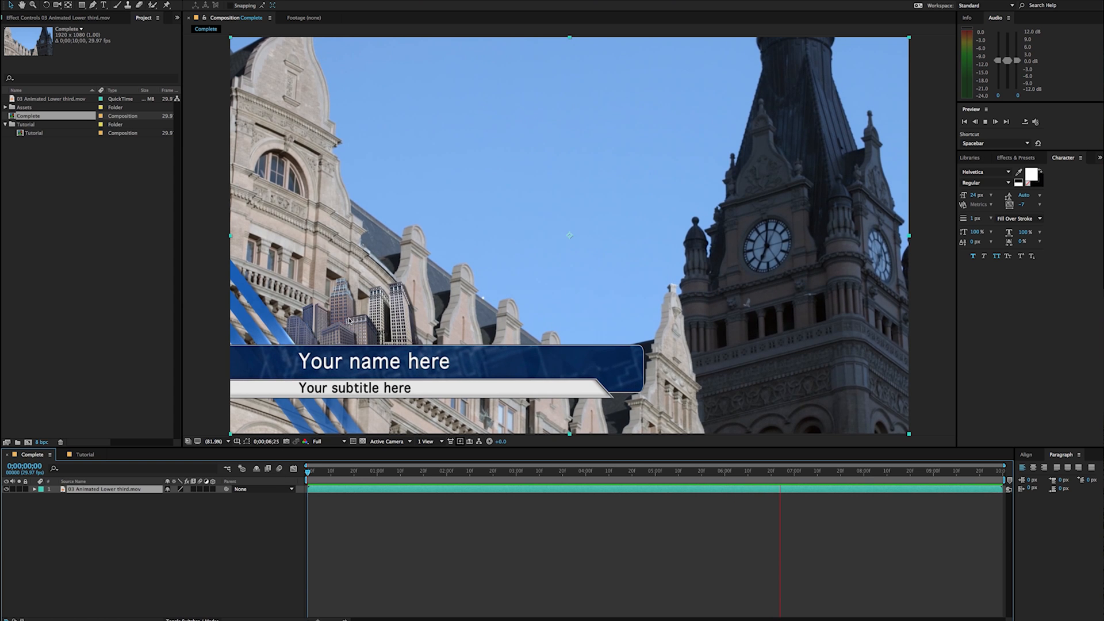
{"action": "key", "text": "space"}
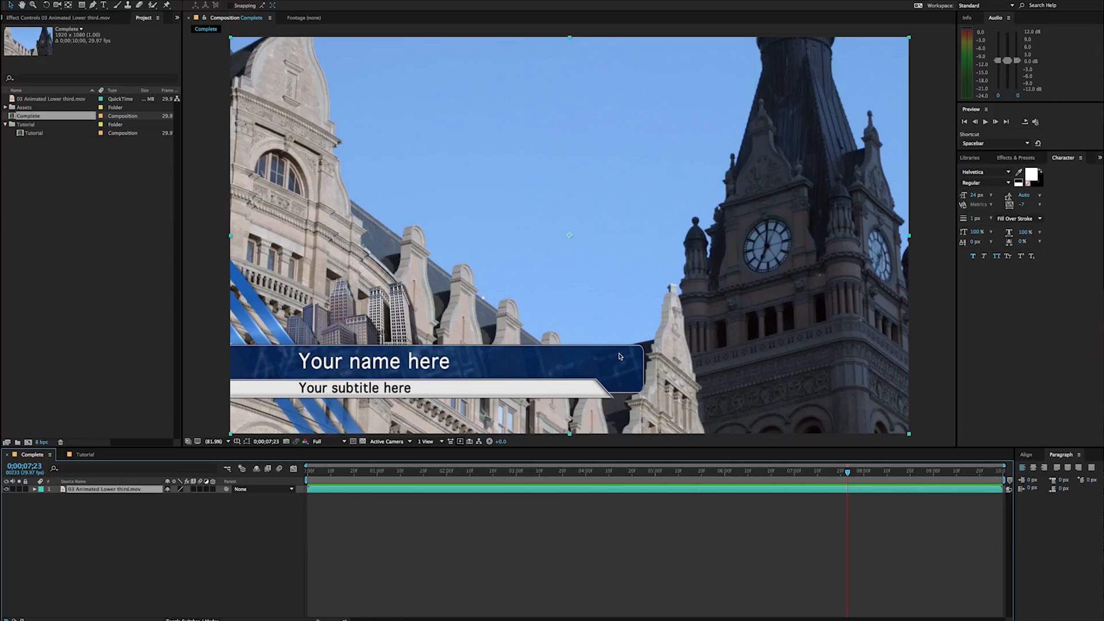
{"action": "mouse_move", "coordinate": [388, 475]}
{"action": "left_mouse_down"}
{"action": "mouse_move", "coordinate": [338, 472]}
{"action": "mouse_move", "coordinate": [389, 472]}
{"action": "left_mouse_up"}
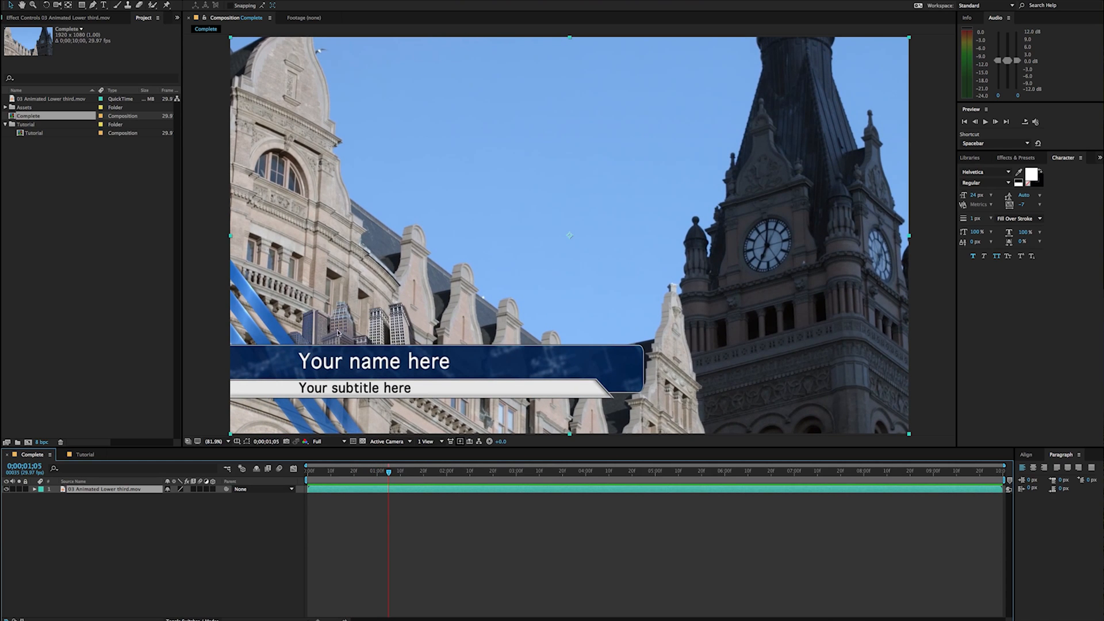
{"action": "left_click_drag", "start_coordinate": [386, 472], "coordinate": [444, 473]}
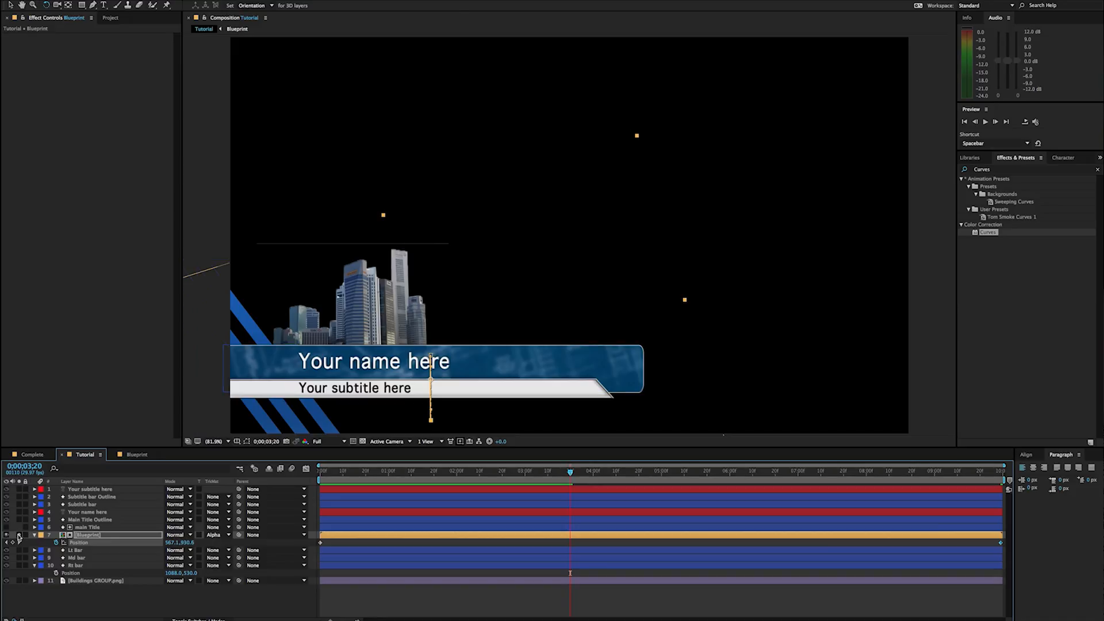
Step: Solo the Blueprint layer in the Tutorial composition to view it alone, and turn solo off again
{"action": "left_click", "coordinate": [19, 535]}
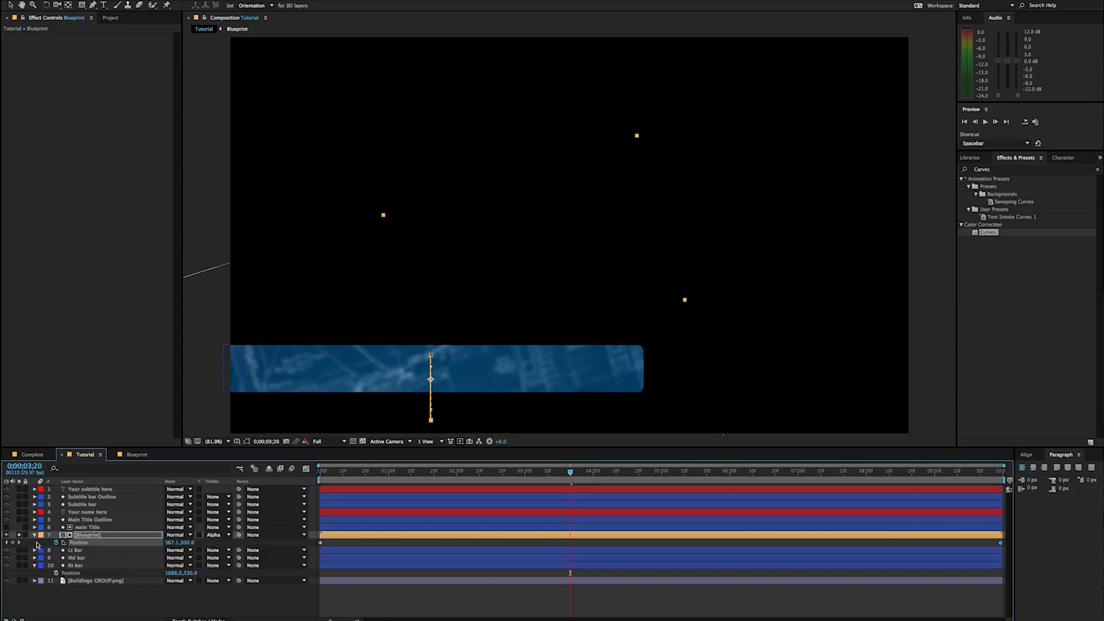
{"action": "left_click", "coordinate": [19, 535]}
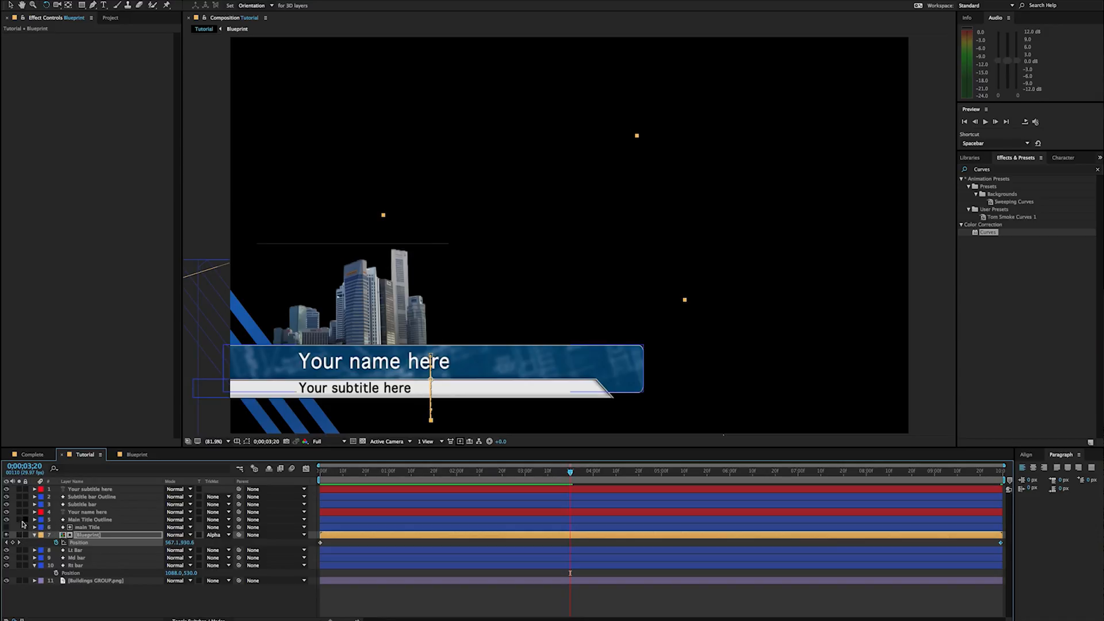
Step: Try parenting Main Title Outline to main Title and test shifting main Title's Position with and without the link
{"action": "left_click", "coordinate": [81, 520]}
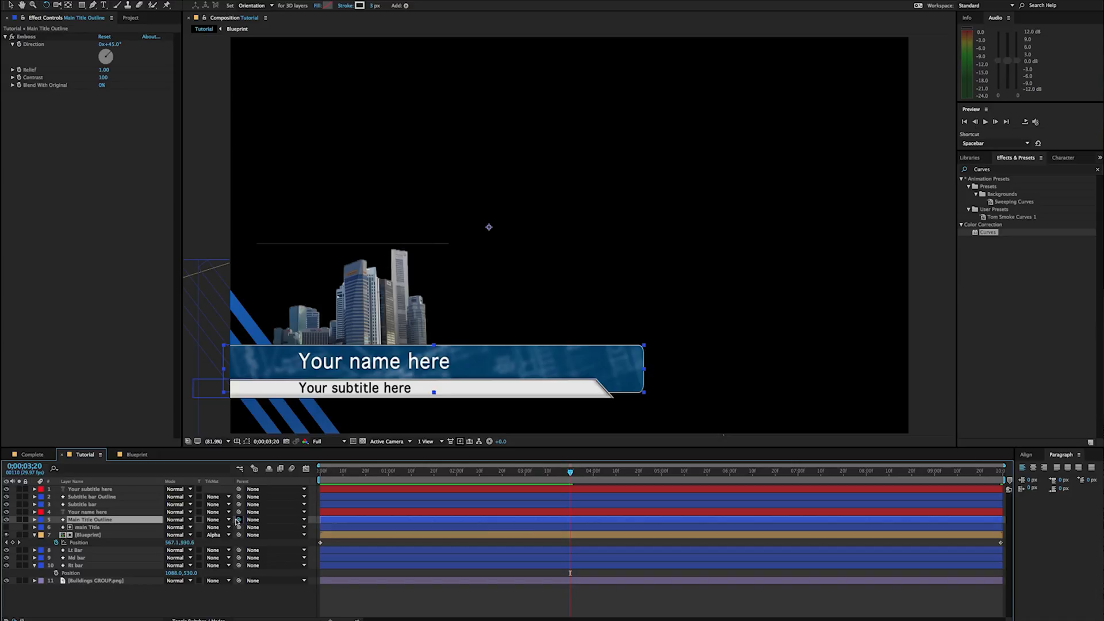
{"action": "left_click_drag", "start_coordinate": [237, 521], "coordinate": [96, 530]}
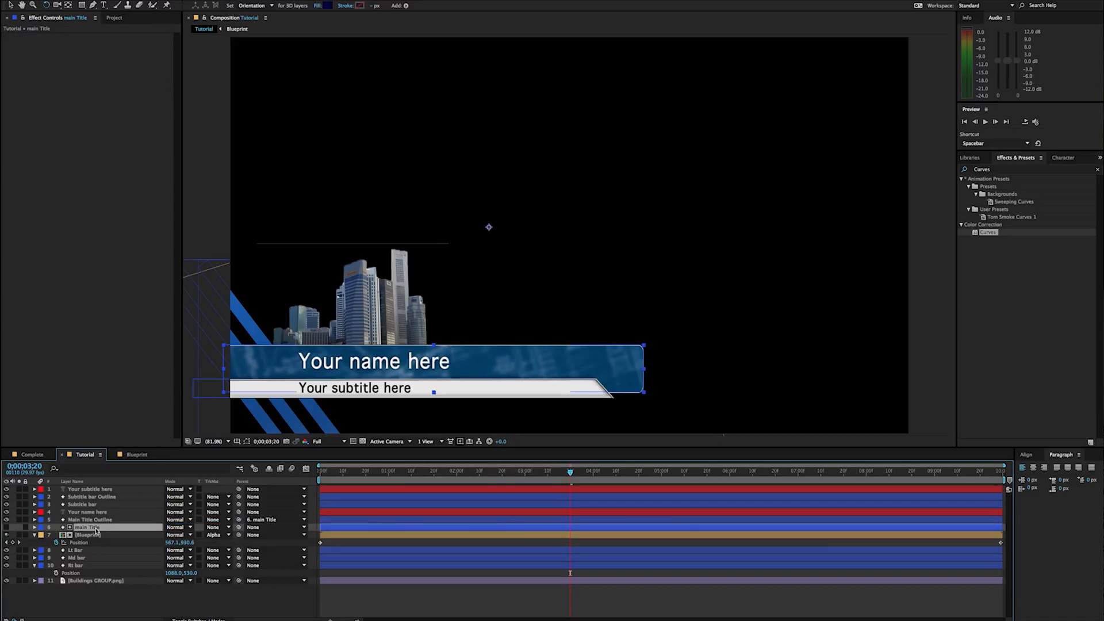
{"action": "key", "text": "p"}
{"action": "left_click_drag", "start_coordinate": [181, 537], "coordinate": [130, 568]}
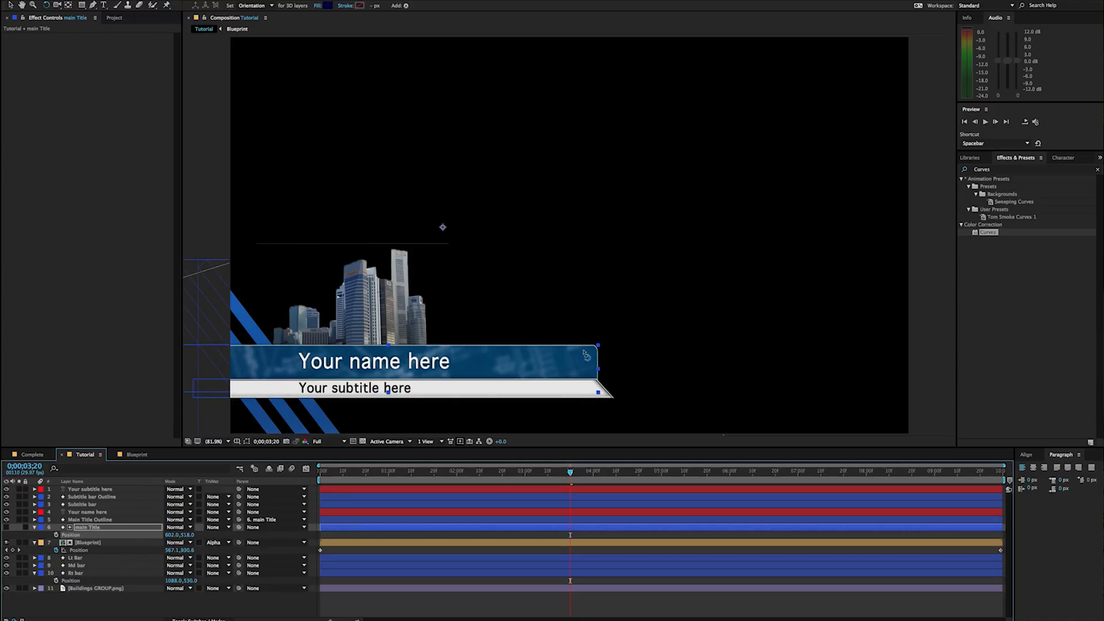
{"action": "key", "text": "super+z"}
{"action": "key", "text": "super+z"}
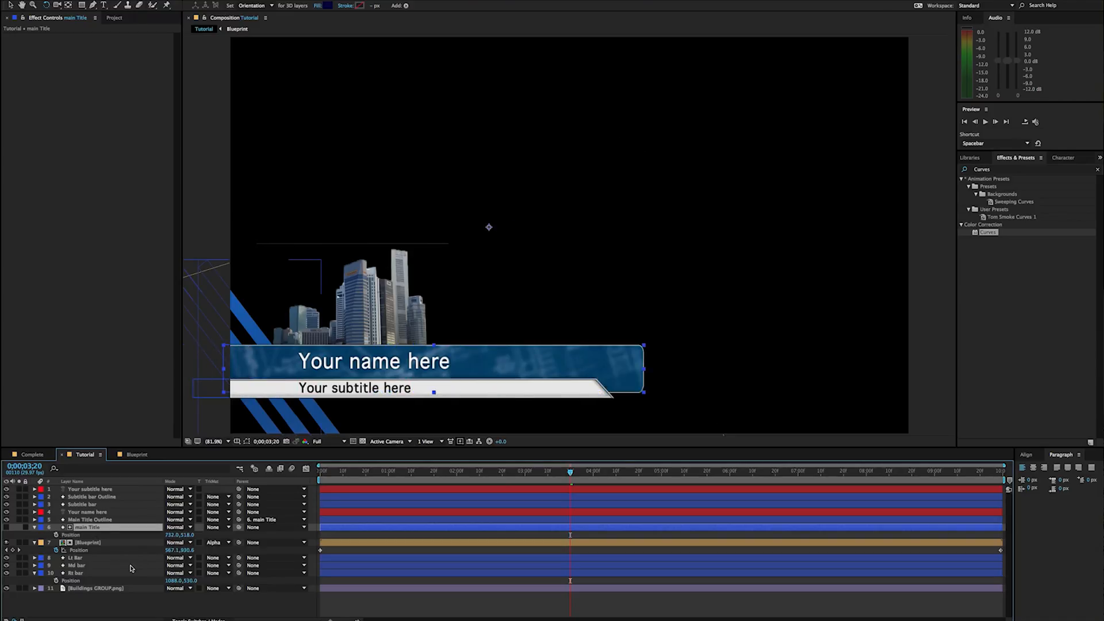
{"action": "left_click_drag", "start_coordinate": [175, 535], "coordinate": [273, 507]}
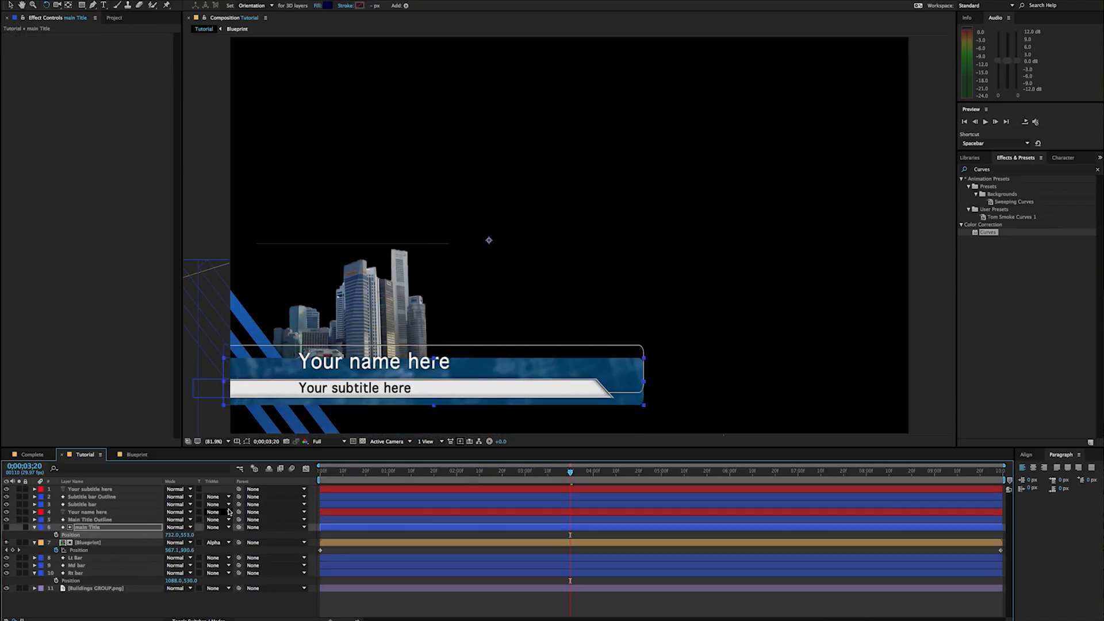
{"action": "key", "text": "super+z"}
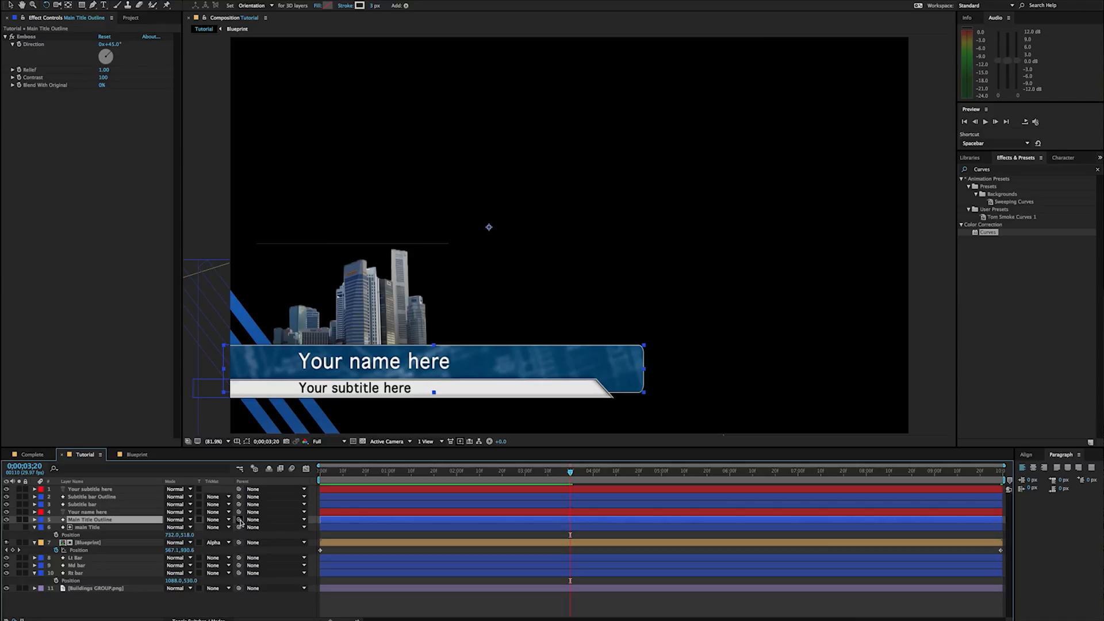
Step: Parent Main Title Outline to main Title, and solo the Main Title Outline and Blueprint layers
{"action": "left_click_drag", "start_coordinate": [238, 519], "coordinate": [89, 529]}
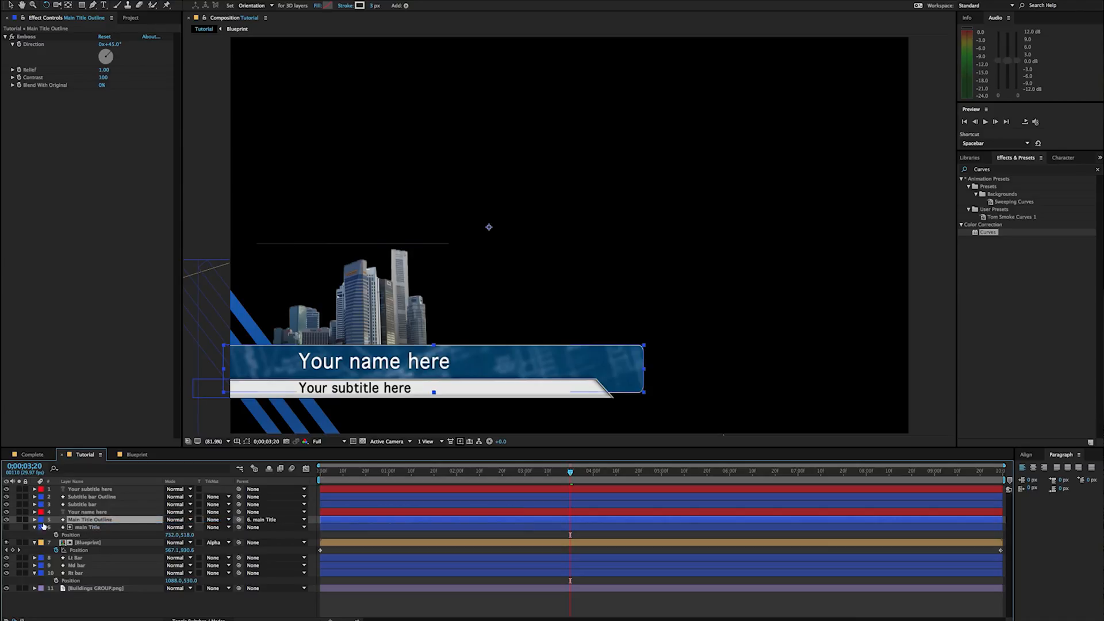
{"action": "left_click", "coordinate": [19, 519]}
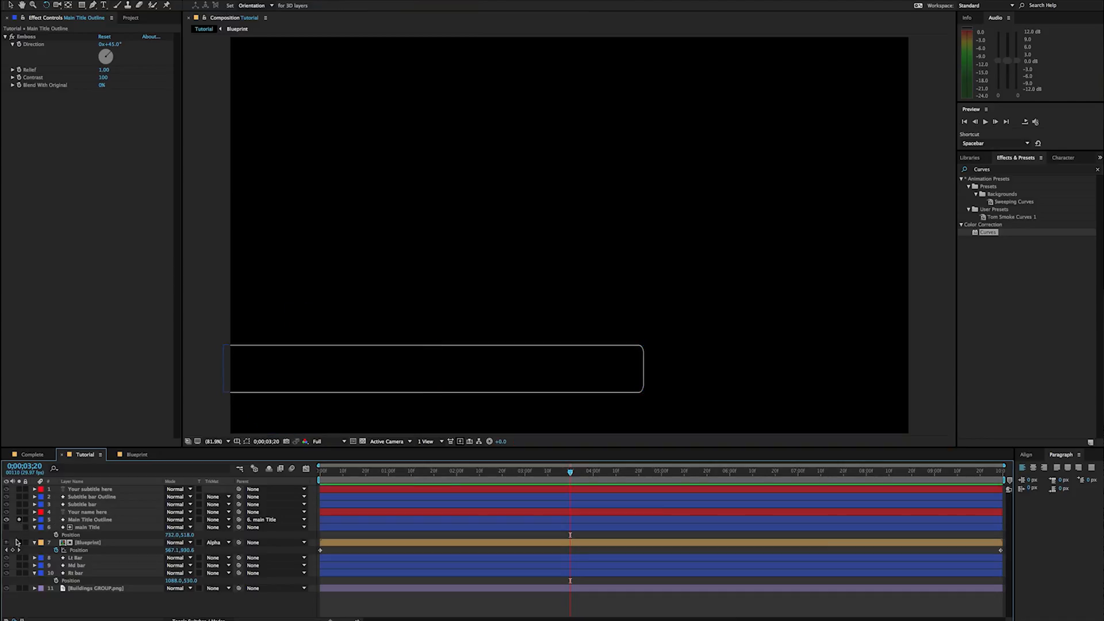
{"action": "left_click", "coordinate": [19, 542]}
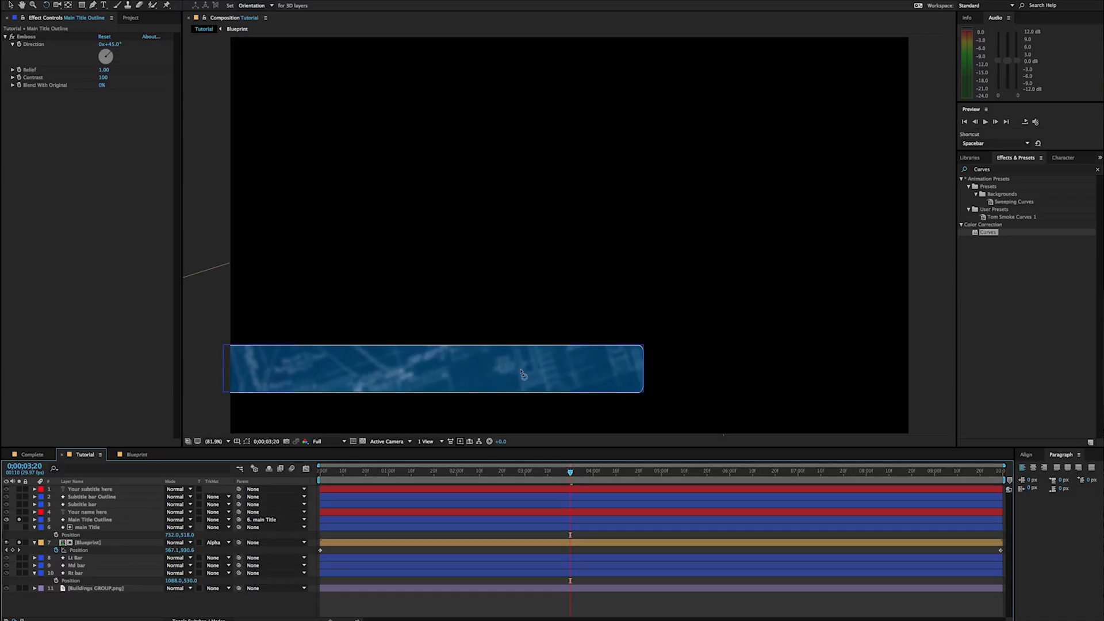
Step: Keyframe main Title's Position at 0;00;01;00 and set it to -668.0, 518.0 at 0;00;00;00, and preview the slide-in
{"action": "left_click_drag", "start_coordinate": [569, 476], "coordinate": [298, 488]}
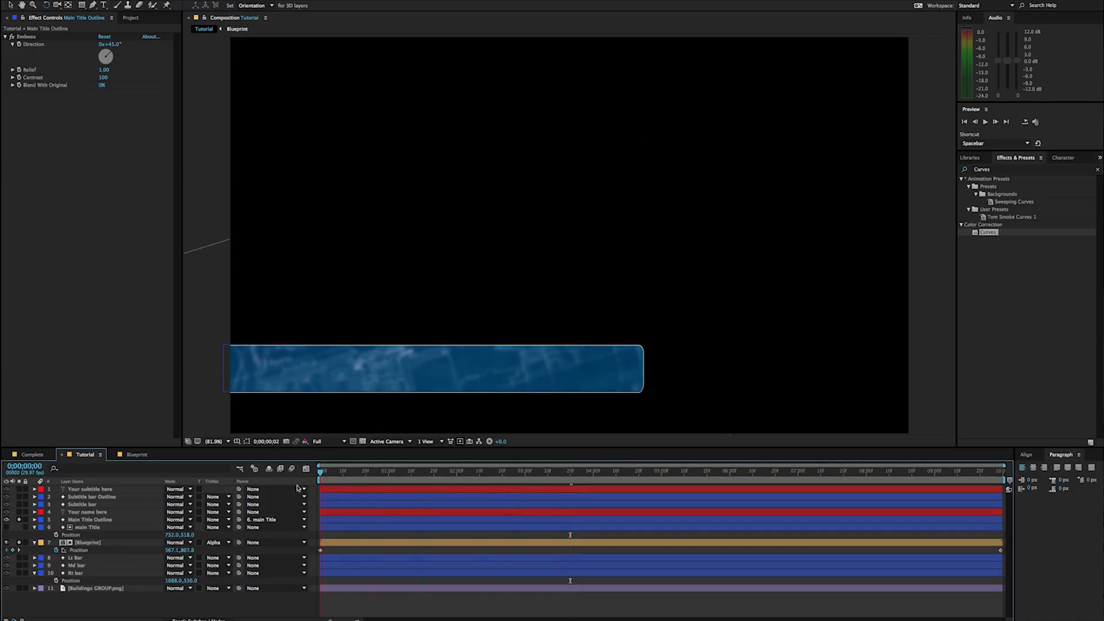
{"action": "left_click", "coordinate": [386, 475]}
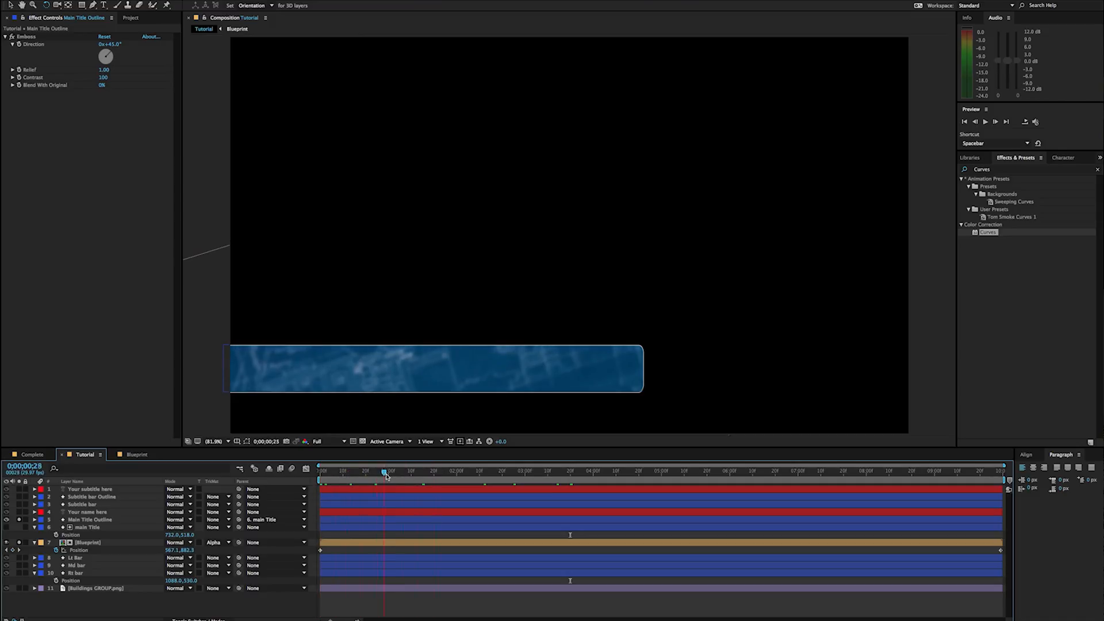
{"action": "mouse_move", "coordinate": [387, 474]}
{"action": "left_mouse_down"}
{"action": "mouse_move", "coordinate": [376, 475]}
{"action": "mouse_move", "coordinate": [478, 496]}
{"action": "mouse_move", "coordinate": [986, 501]}
{"action": "mouse_move", "coordinate": [299, 467]}
{"action": "mouse_move", "coordinate": [388, 464]}
{"action": "left_mouse_up"}
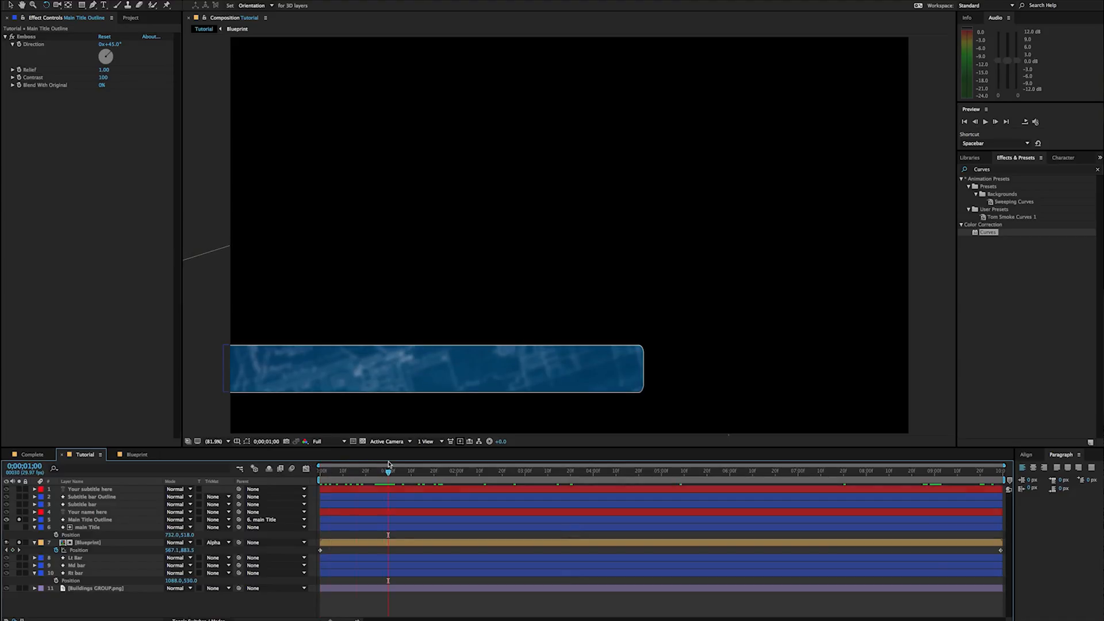
{"action": "left_click", "coordinate": [93, 534]}
{"action": "left_click", "coordinate": [56, 535]}
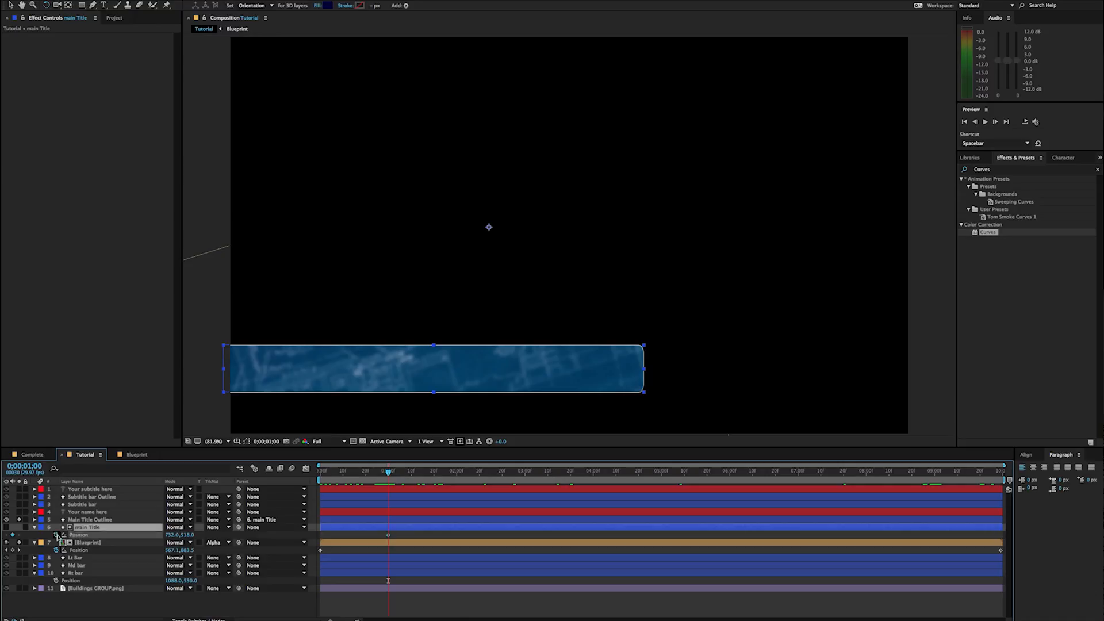
{"action": "left_click_drag", "start_coordinate": [388, 473], "coordinate": [311, 474]}
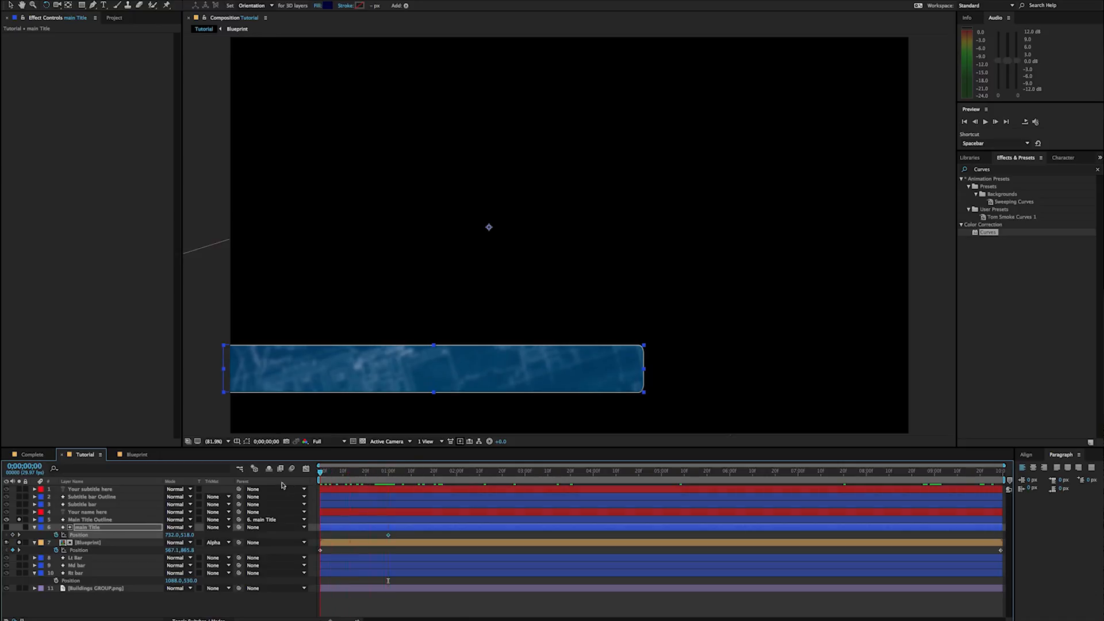
{"action": "left_click_drag", "start_coordinate": [169, 536], "coordinate": [63, 543]}
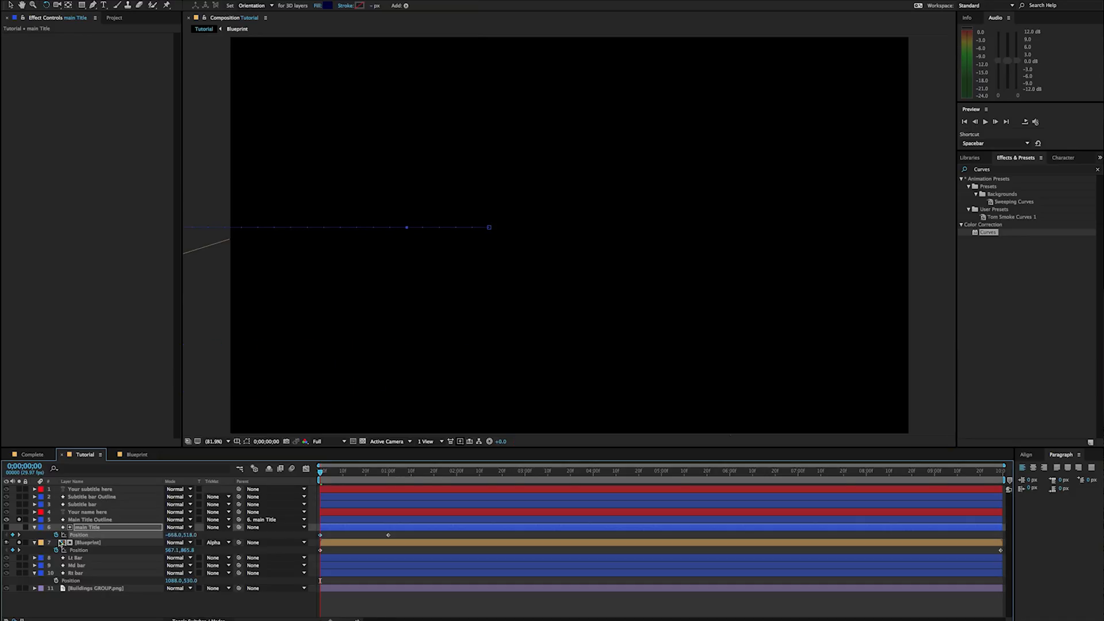
{"action": "key", "text": "space"}
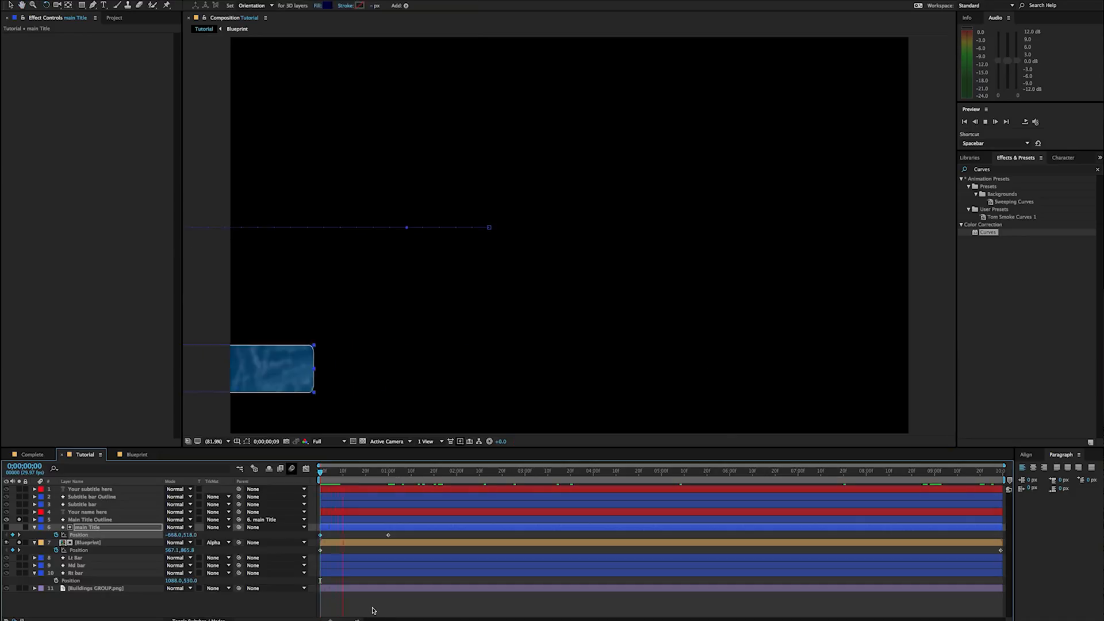
{"action": "key", "text": "space"}
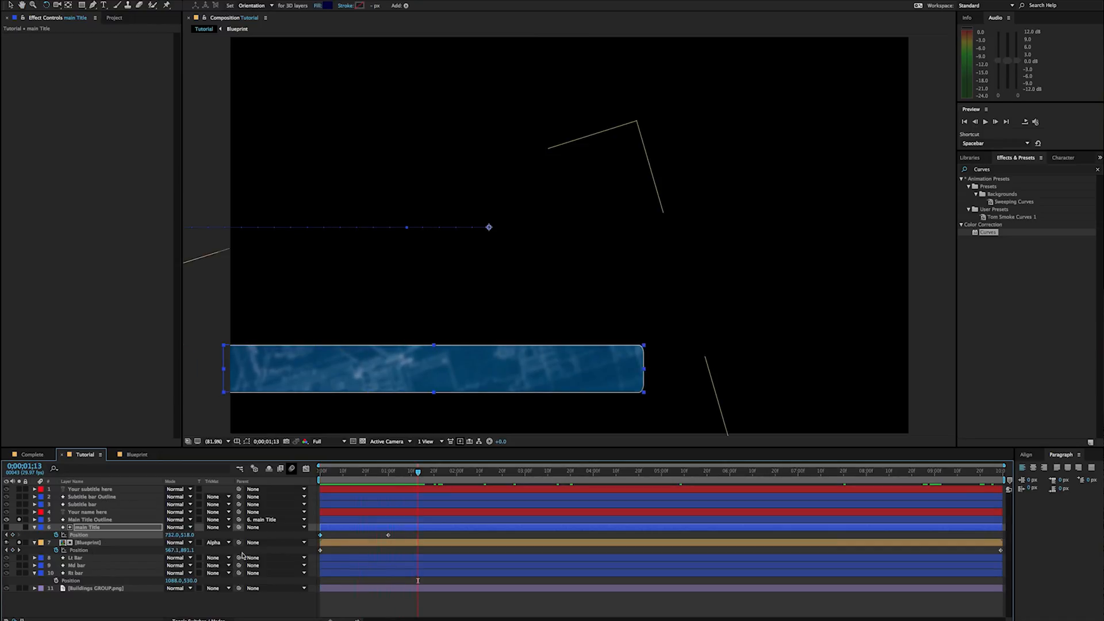
Step: Parent the Blueprint layer to main Title and preview the animation from the start
{"action": "left_click_drag", "start_coordinate": [239, 542], "coordinate": [86, 527]}
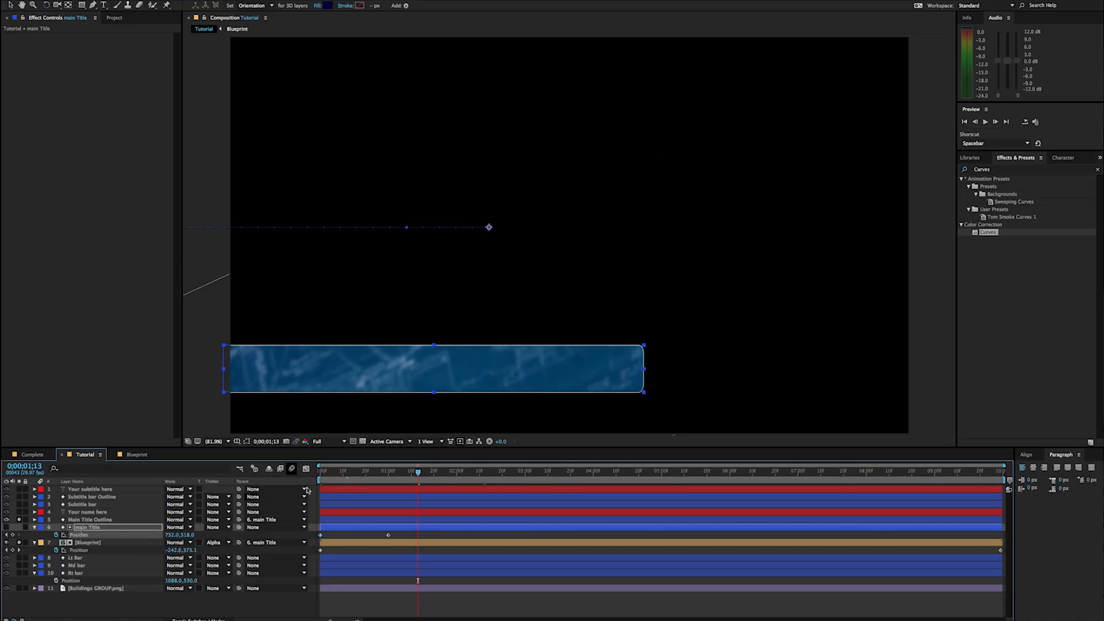
{"action": "left_click_drag", "start_coordinate": [413, 473], "coordinate": [320, 483]}
{"action": "key", "text": "space"}
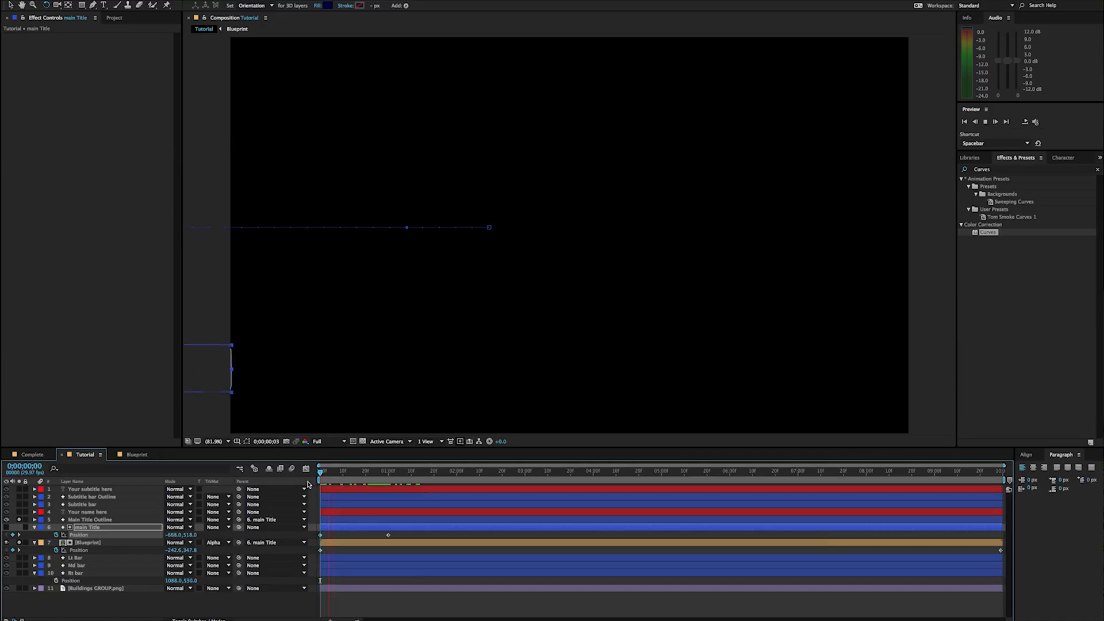
{"action": "key", "text": "space"}
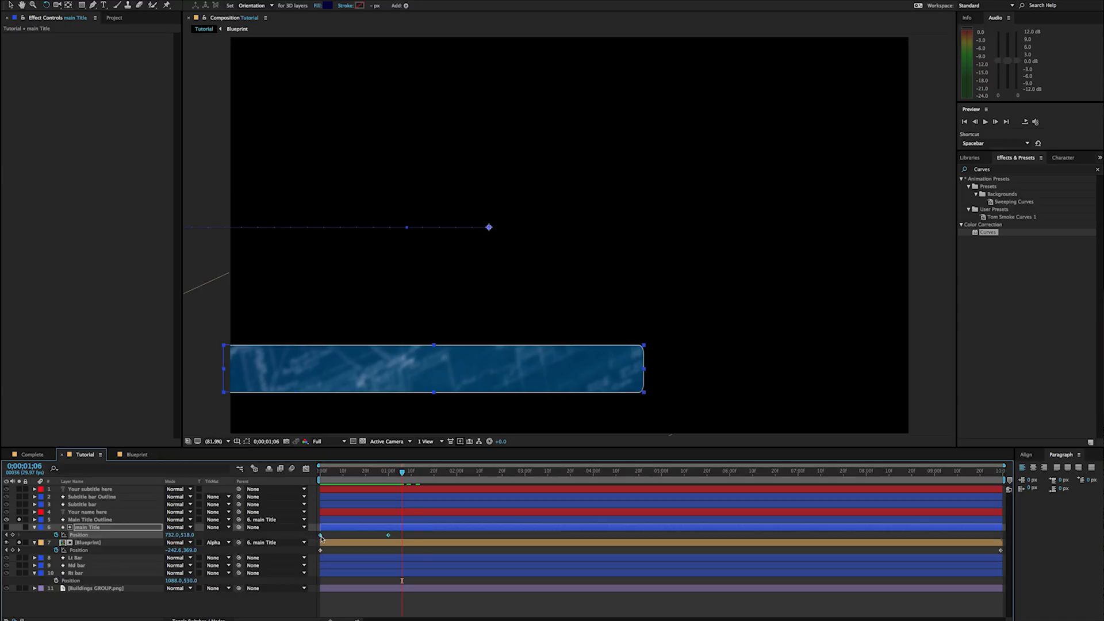
Step: Apply Easy Ease to both of main Title's Position keyframes and preview the motion
{"action": "right_click", "coordinate": [321, 536]}
{"action": "mouse_move", "coordinate": [374, 616]}
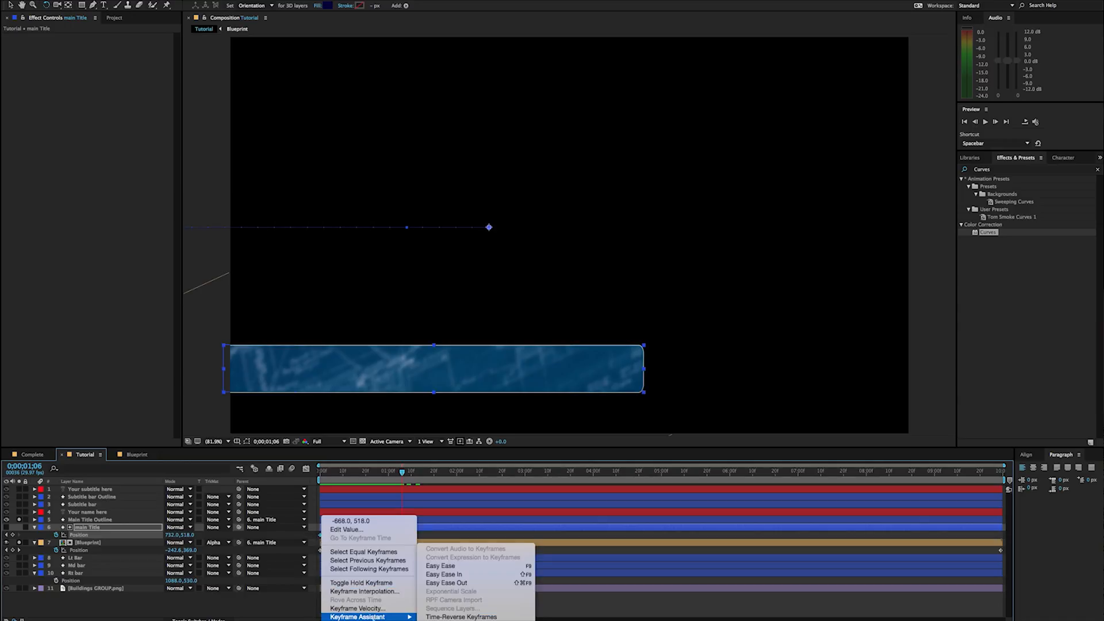
{"action": "left_click", "coordinate": [451, 568]}
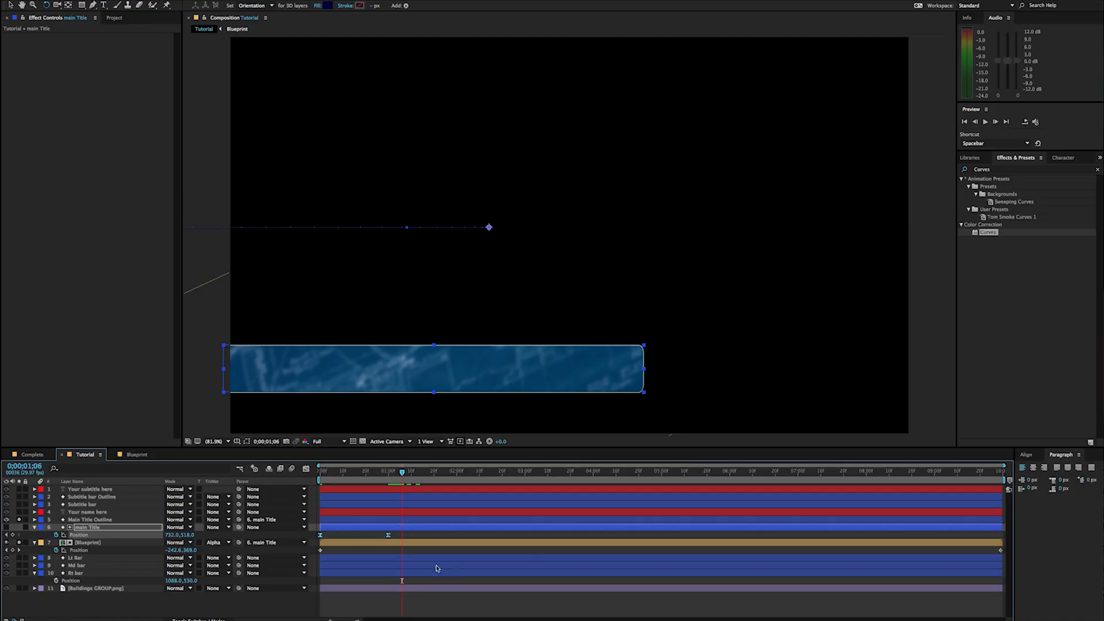
{"action": "key", "text": "space"}
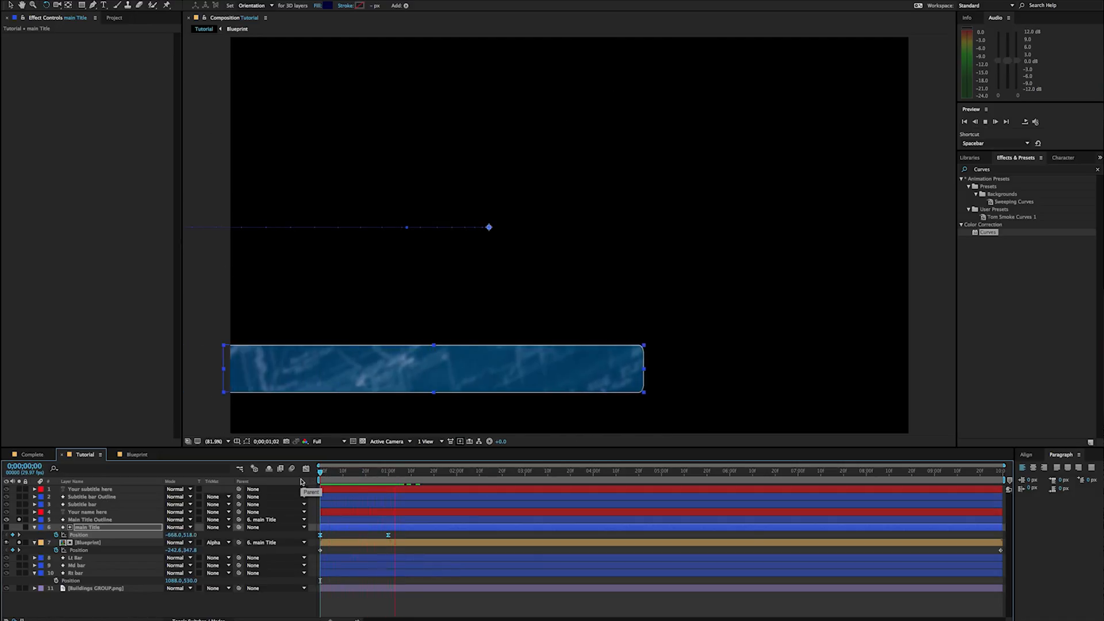
{"action": "key", "text": "space"}
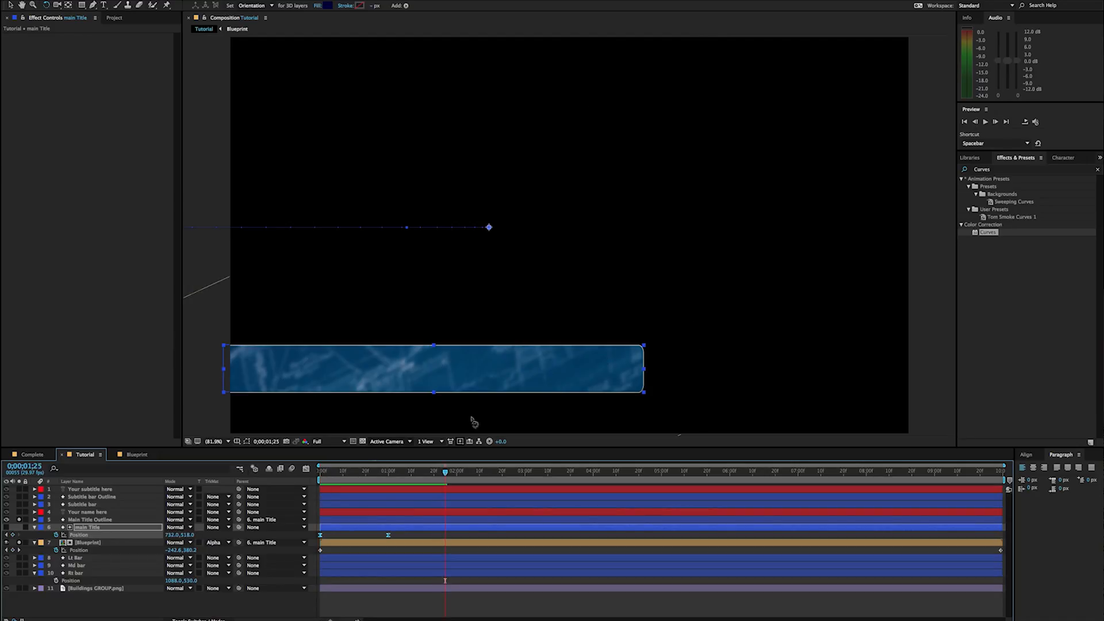
Step: Unsolo Main Title Outline and Blueprint, and parent Subtitle bar Outline to Subtitle bar with the playhead at 0;00;01;00
{"action": "left_click", "coordinate": [20, 520]}
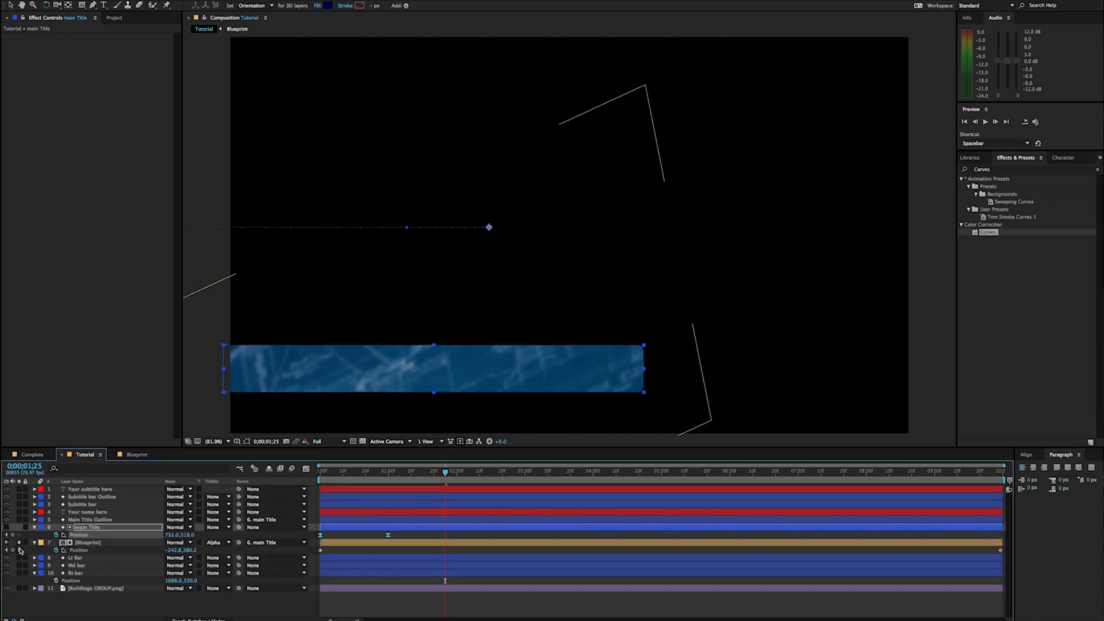
{"action": "left_click", "coordinate": [19, 543]}
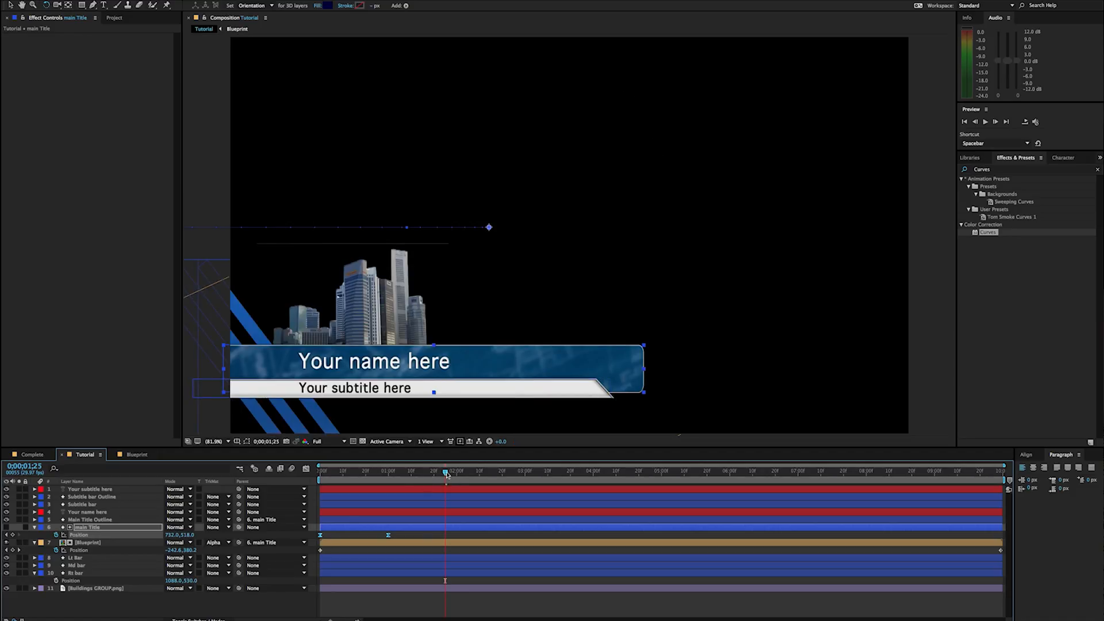
{"action": "left_click_drag", "start_coordinate": [424, 473], "coordinate": [390, 480]}
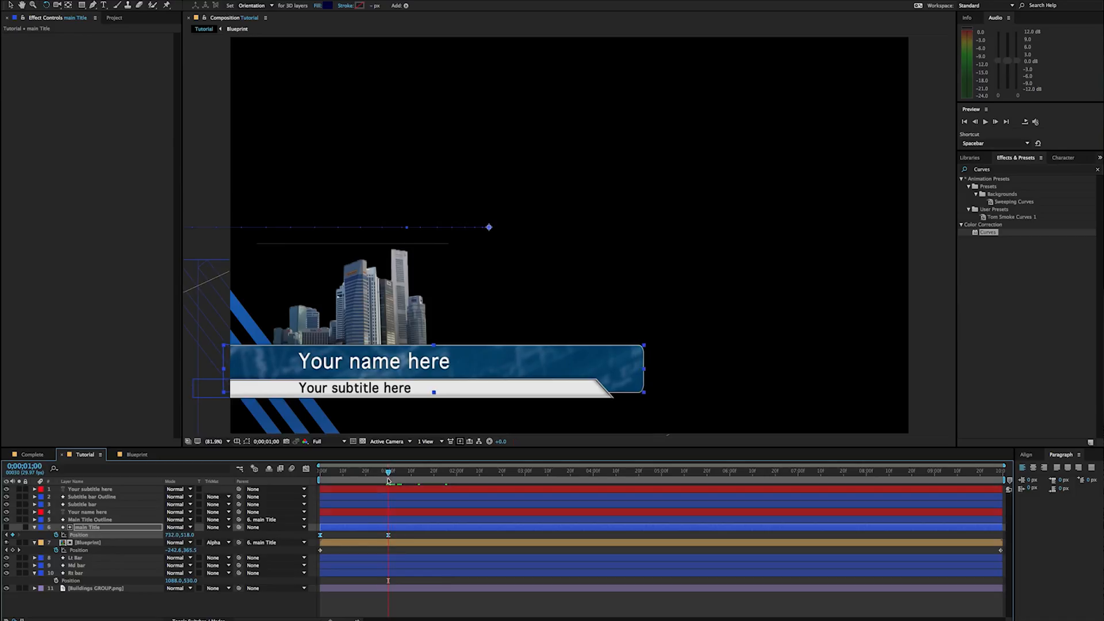
{"action": "left_click_drag", "start_coordinate": [238, 497], "coordinate": [109, 504]}
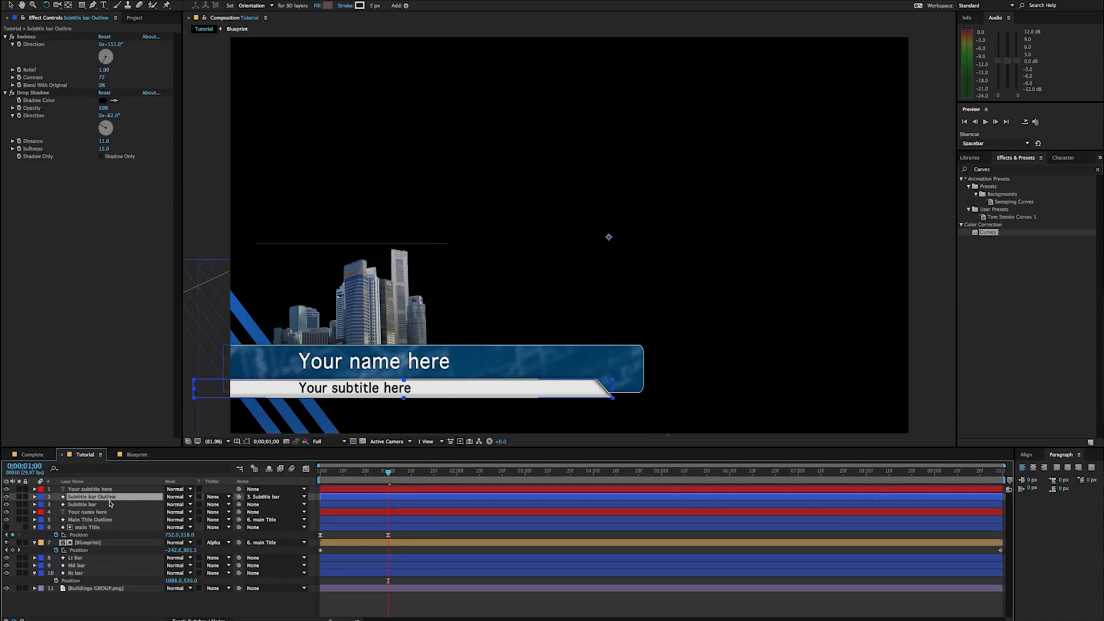
Step: Re-parent Subtitle bar Outline to Subtitle bar, keyframe Subtitle bar's Position at 0;00;01;00, and set it to -137.0, 544.0 at 0;00;00;00
{"action": "key", "text": "super+z"}
{"action": "left_click_drag", "start_coordinate": [240, 500], "coordinate": [102, 507]}
{"action": "left_click", "coordinate": [90, 505]}
{"action": "key", "text": "p"}
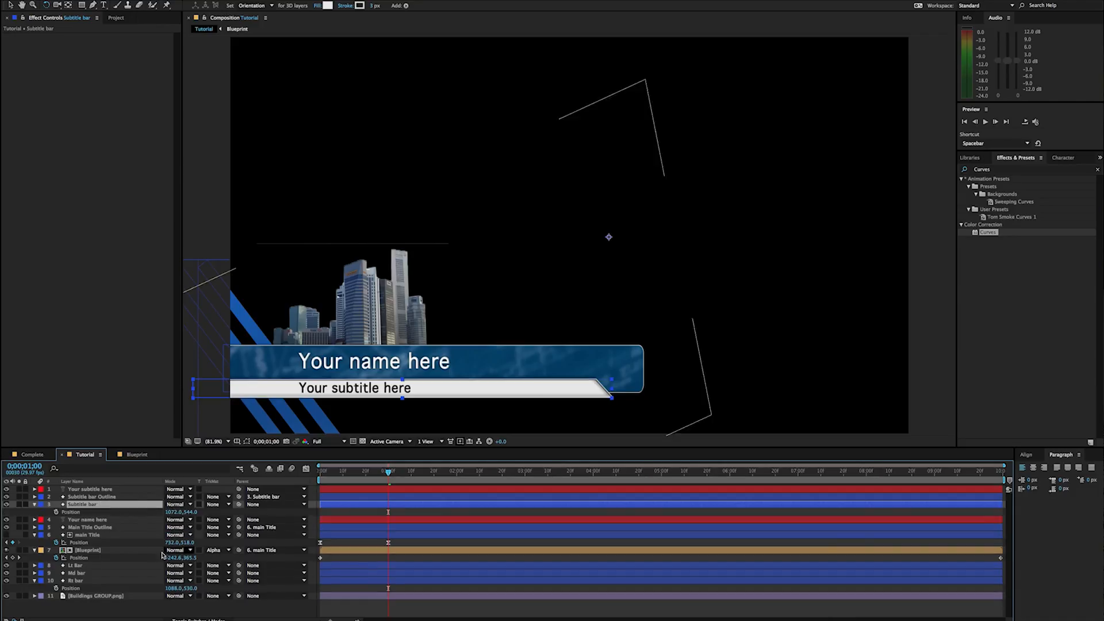
{"action": "left_click", "coordinate": [56, 512]}
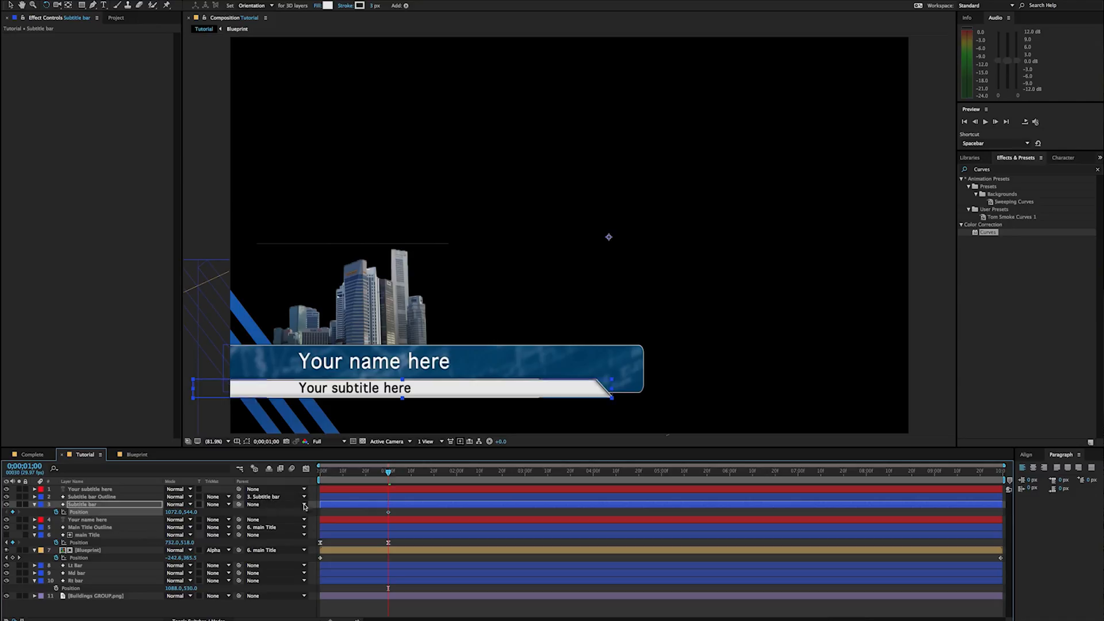
{"action": "left_click_drag", "start_coordinate": [385, 475], "coordinate": [320, 475]}
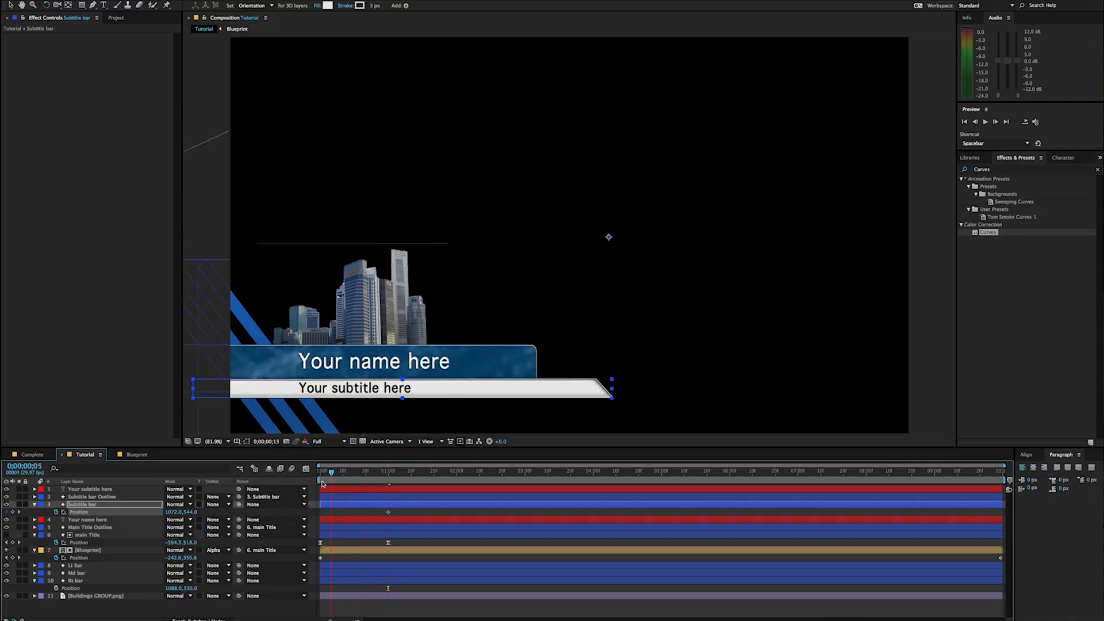
{"action": "left_click_drag", "start_coordinate": [175, 514], "coordinate": [49, 528]}
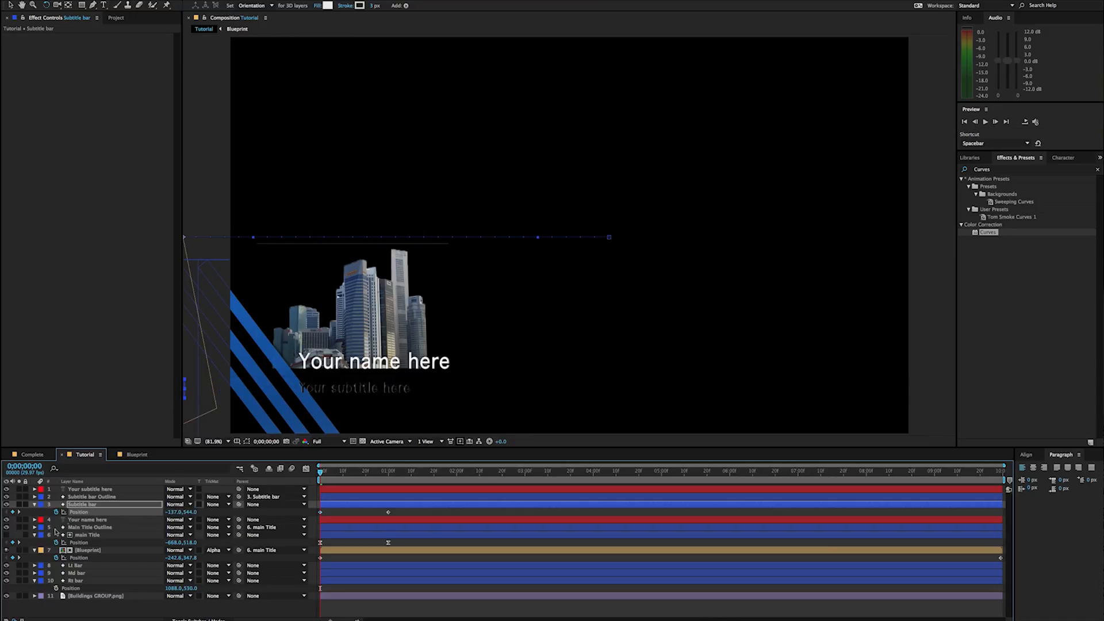
Step: Apply Easy Ease to both of Subtitle bar's Position keyframes and preview the slide-in
{"action": "left_click_drag", "start_coordinate": [421, 516], "coordinate": [312, 511]}
{"action": "right_click", "coordinate": [323, 513]}
{"action": "mouse_move", "coordinate": [397, 615]}
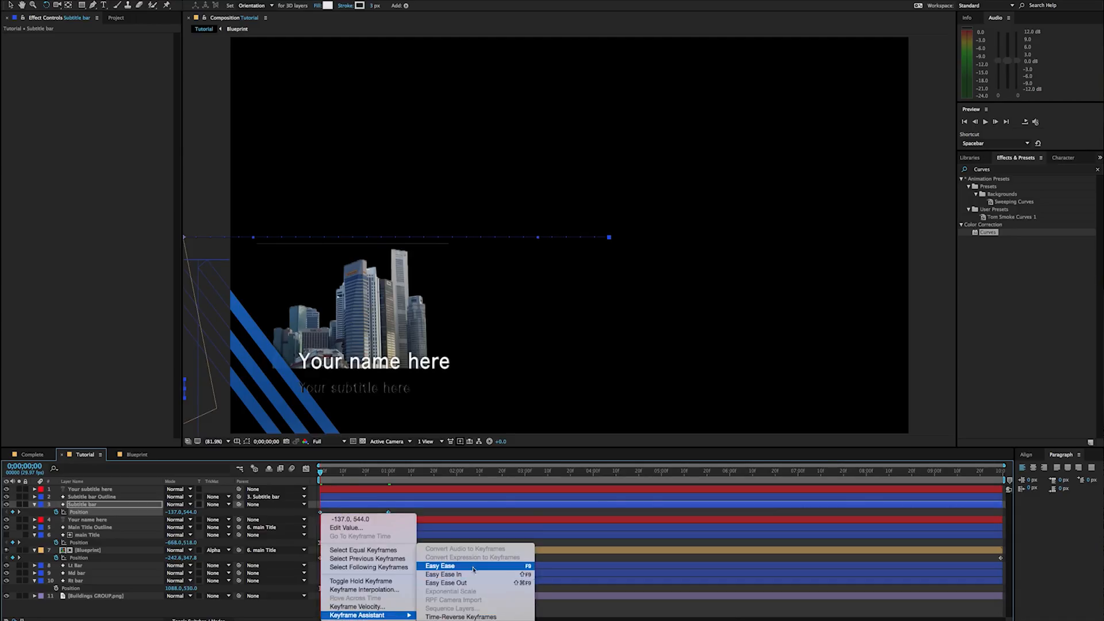
{"action": "left_click", "coordinate": [475, 567]}
{"action": "key", "text": "space"}
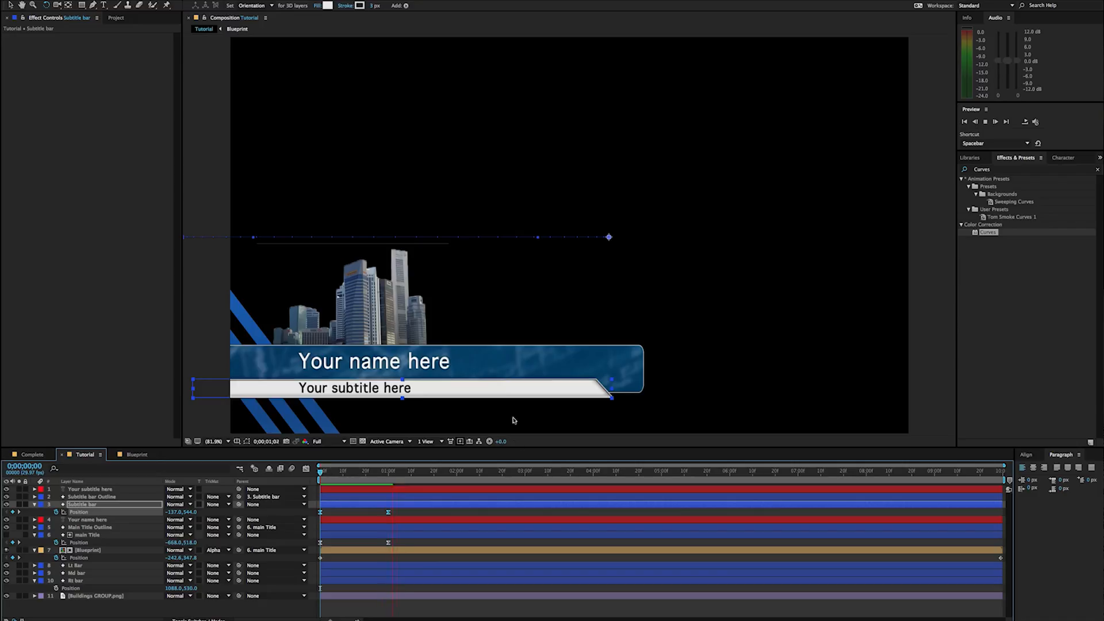
{"action": "key", "text": "space"}
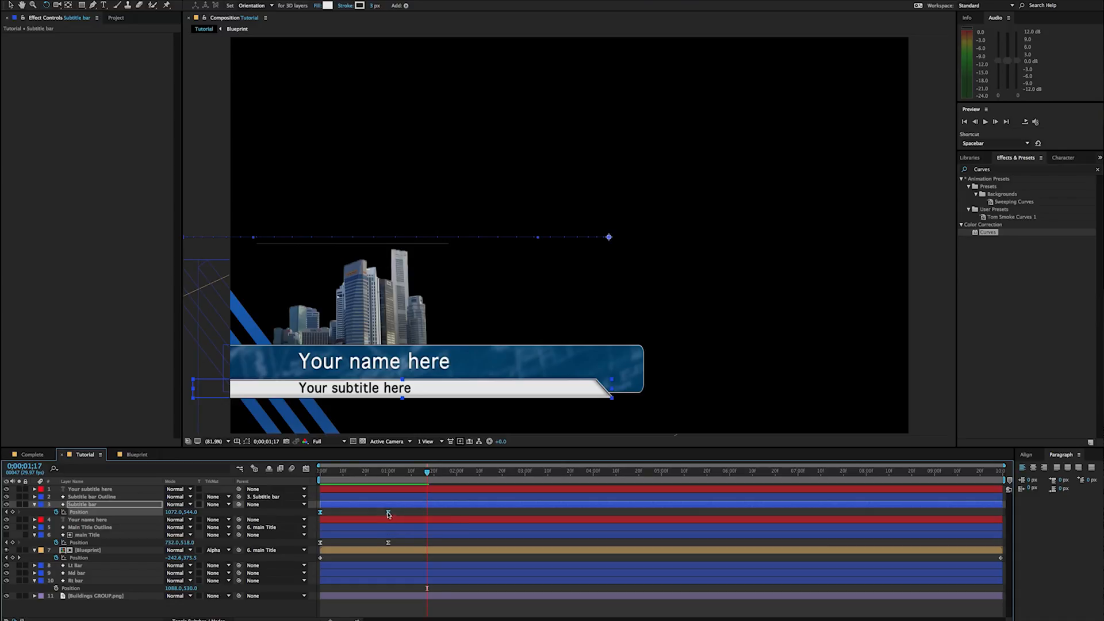
Step: Move main Title's end Position keyframe to about 0;00;00;24 and Subtitle bar's start keyframe to about 0;00;00;09, previewing the timing
{"action": "left_click", "coordinate": [388, 544]}
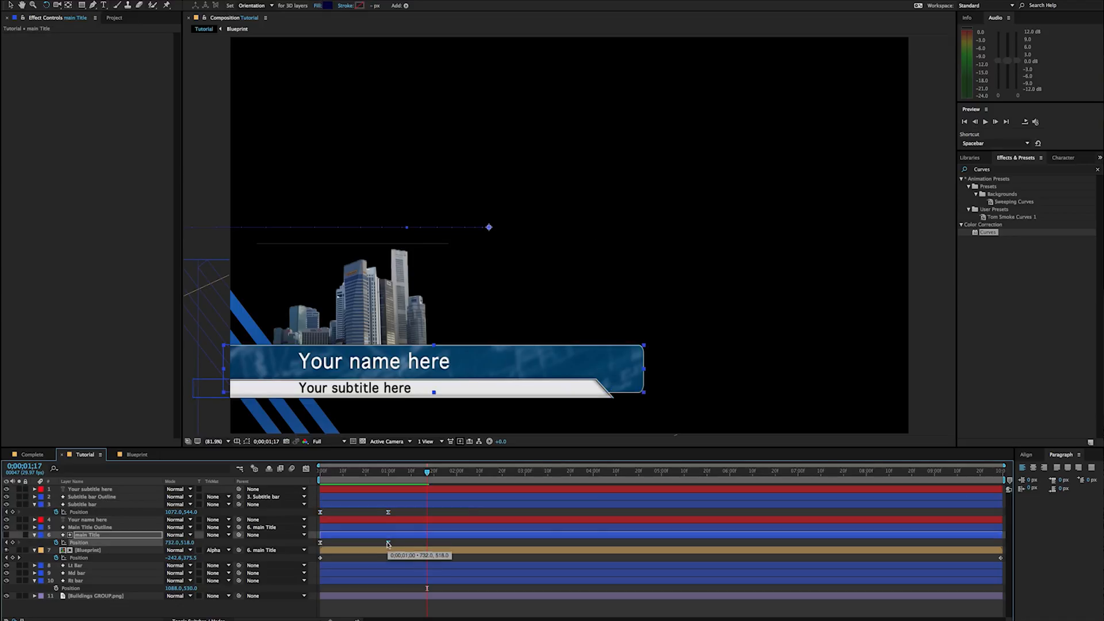
{"action": "left_click_drag", "start_coordinate": [381, 546], "coordinate": [375, 545]}
{"action": "key", "text": "space"}
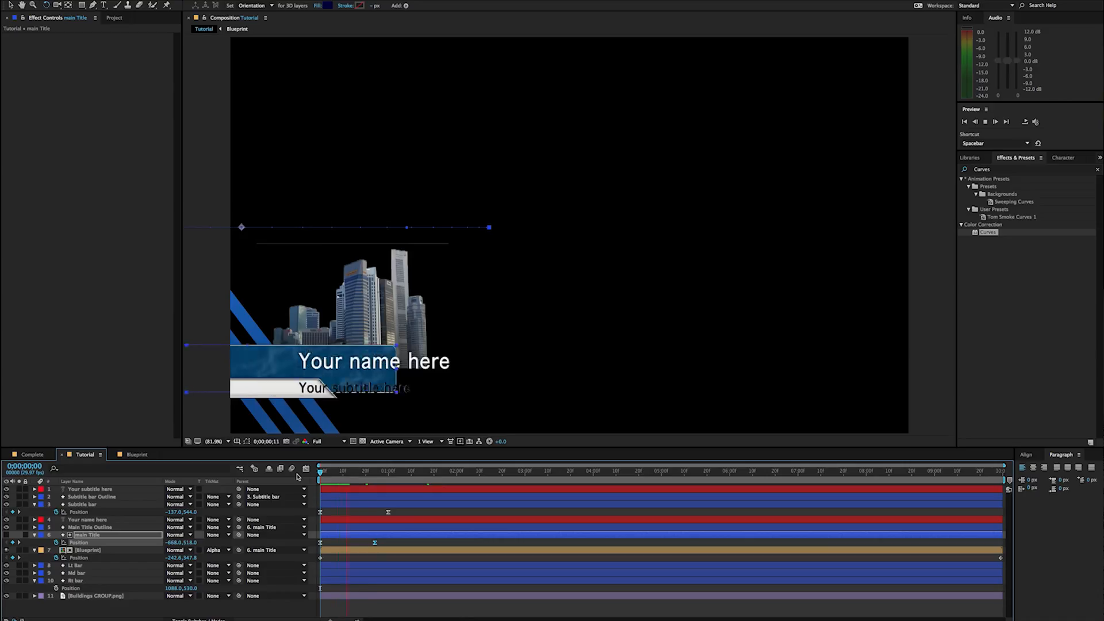
{"action": "key", "text": "space"}
{"action": "left_click_drag", "start_coordinate": [320, 512], "coordinate": [341, 513]}
{"action": "key", "text": "space"}
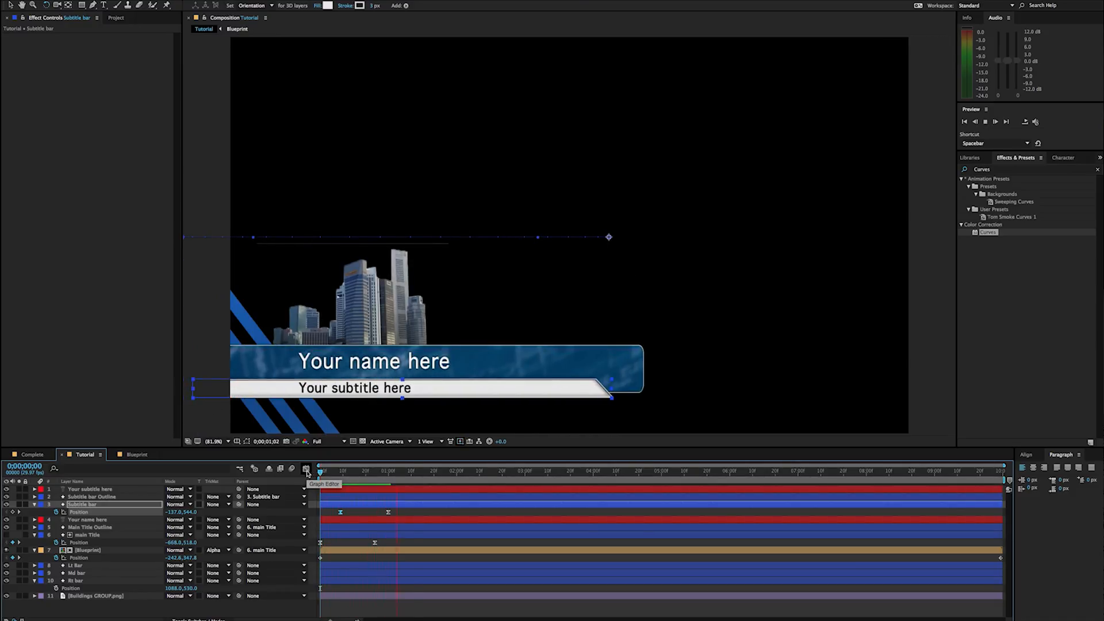
Step: Retime Subtitle bar's start keyframe to about 0;00;00;13 and main Title's end keyframe to about 0;00;00;22, and preview the staggered motion
{"action": "left_click_drag", "start_coordinate": [341, 512], "coordinate": [370, 543]}
{"action": "key", "text": "space"}
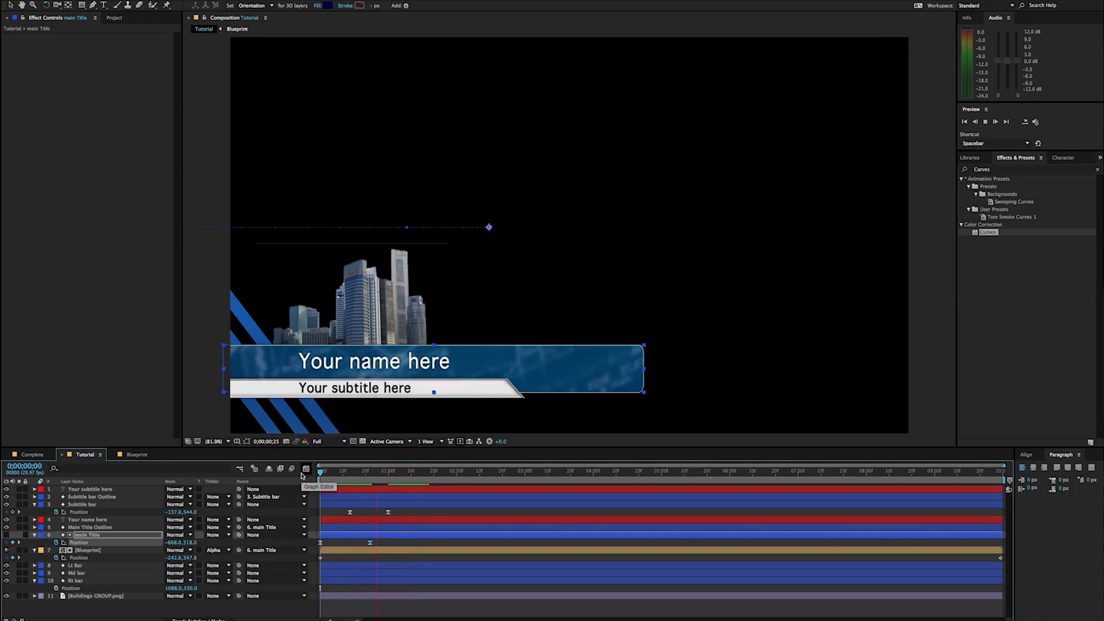
{"action": "key", "text": "space"}
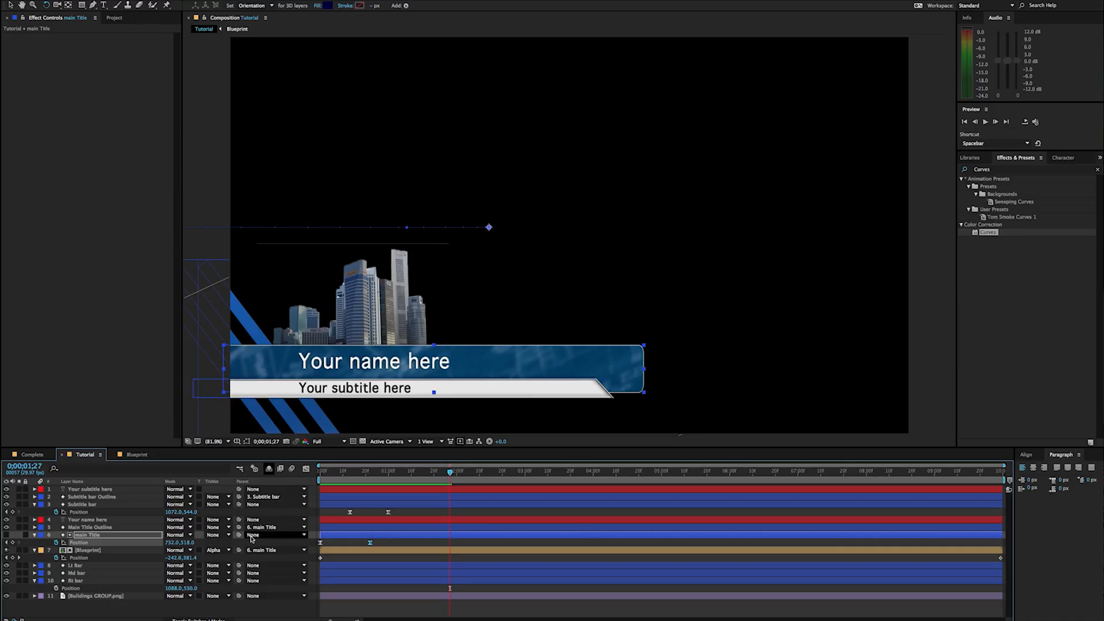
Step: Parent the Your subtitle here text to Subtitle bar and the Your name here text to main Title, and scrub through the animation
{"action": "left_click_drag", "start_coordinate": [440, 472], "coordinate": [406, 476]}
{"action": "left_click", "coordinate": [103, 490]}
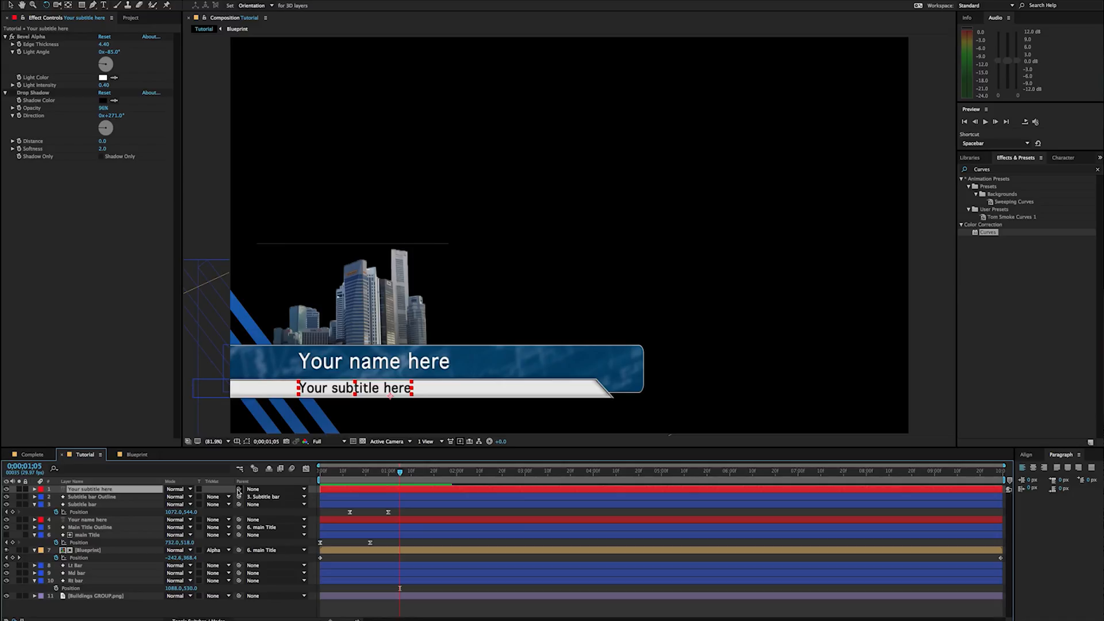
{"action": "left_click_drag", "start_coordinate": [239, 490], "coordinate": [114, 507]}
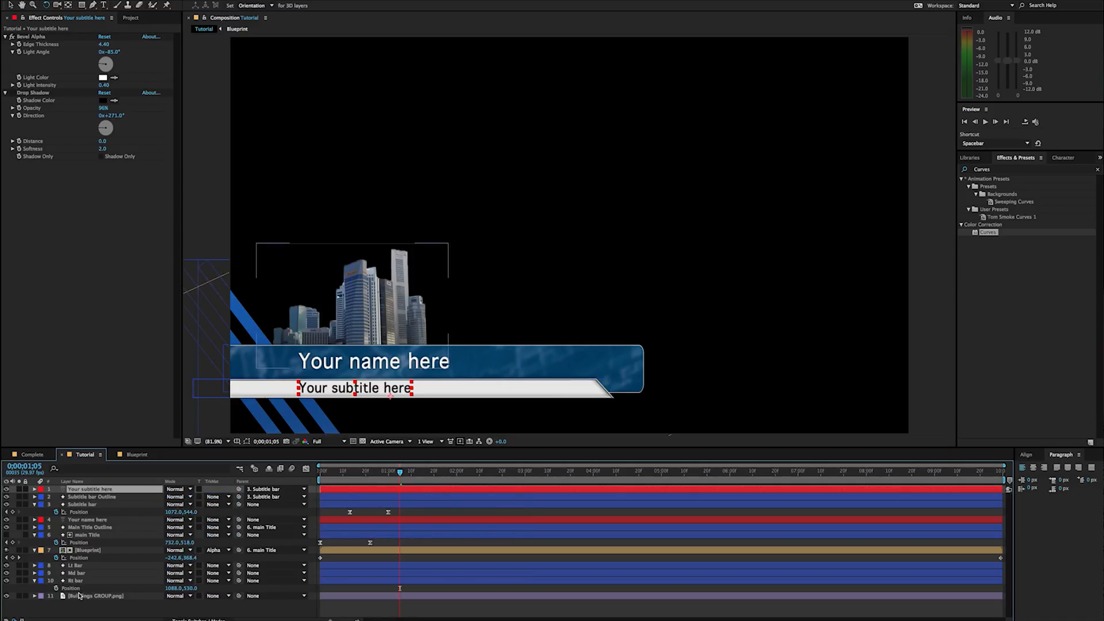
{"action": "left_click_drag", "start_coordinate": [239, 520], "coordinate": [105, 539]}
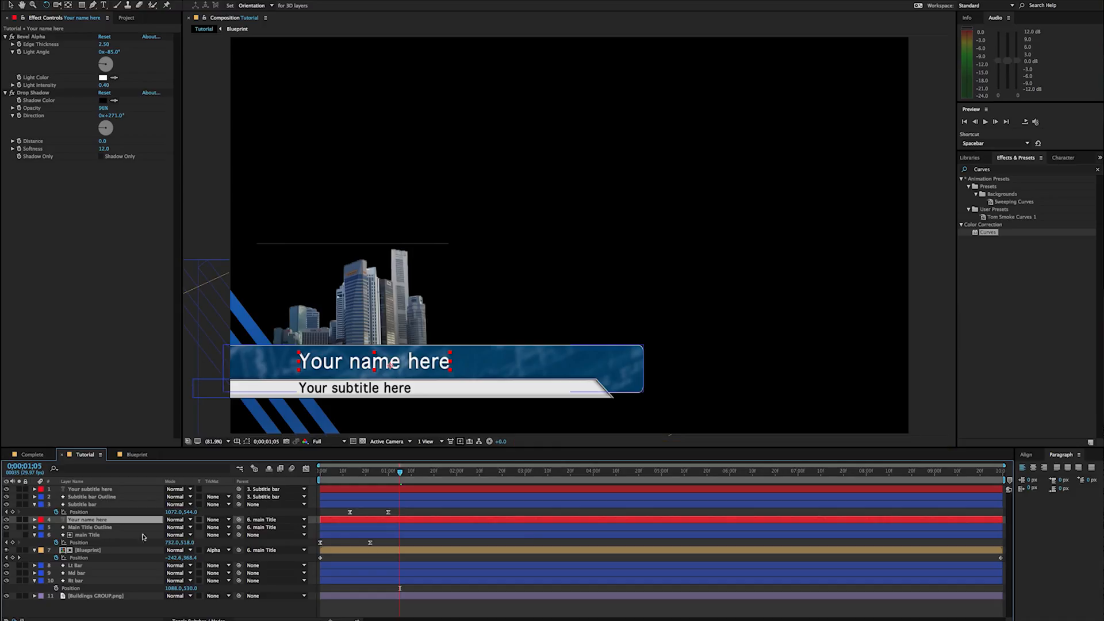
{"action": "mouse_move", "coordinate": [401, 476]}
{"action": "left_mouse_down"}
{"action": "mouse_move", "coordinate": [321, 478]}
{"action": "mouse_move", "coordinate": [402, 473]}
{"action": "left_mouse_up"}
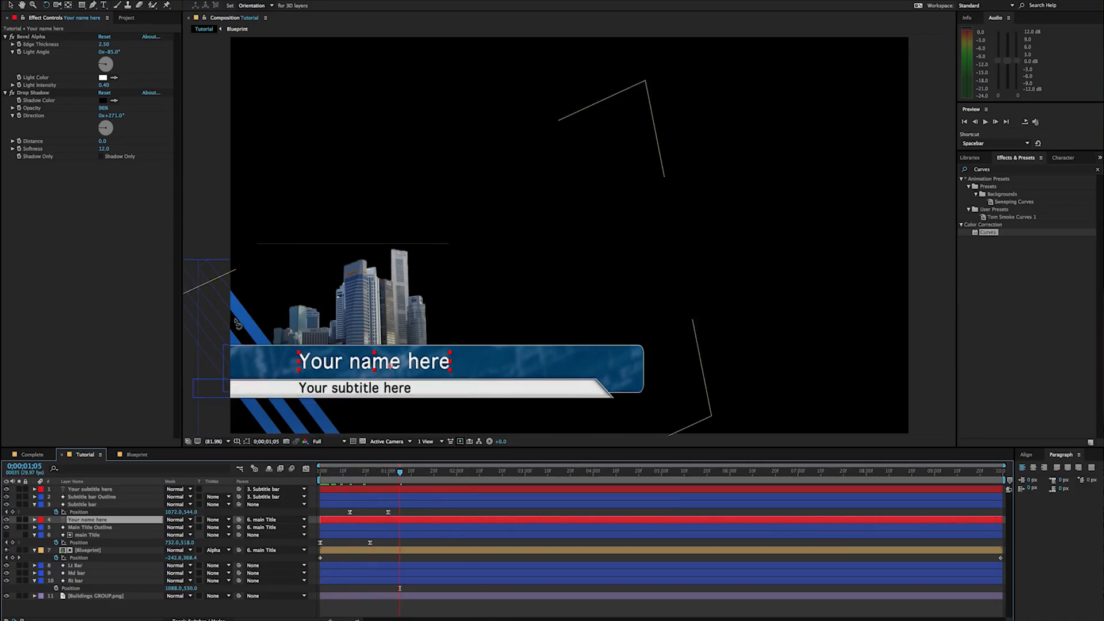
Step: Keyframe Rt bar's Position at 0;00;00;27 and set it to 694.0, 530.0 at 0;00;00;00, checking the bar's slide-in
{"action": "left_click", "coordinate": [95, 575]}
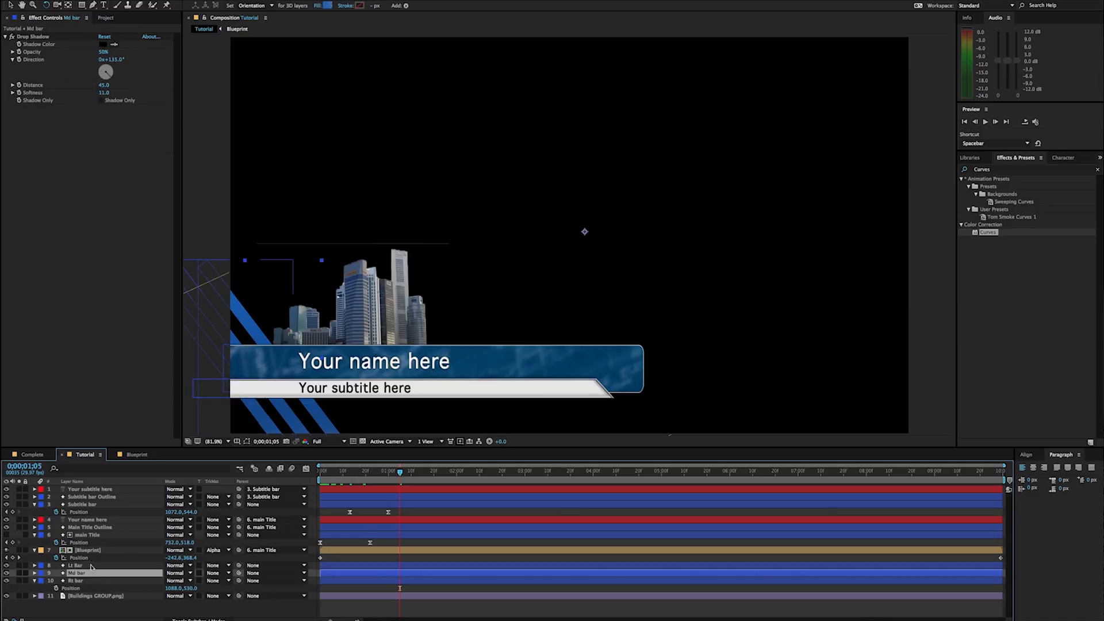
{"action": "left_click", "coordinate": [90, 566]}
{"action": "left_click", "coordinate": [88, 581]}
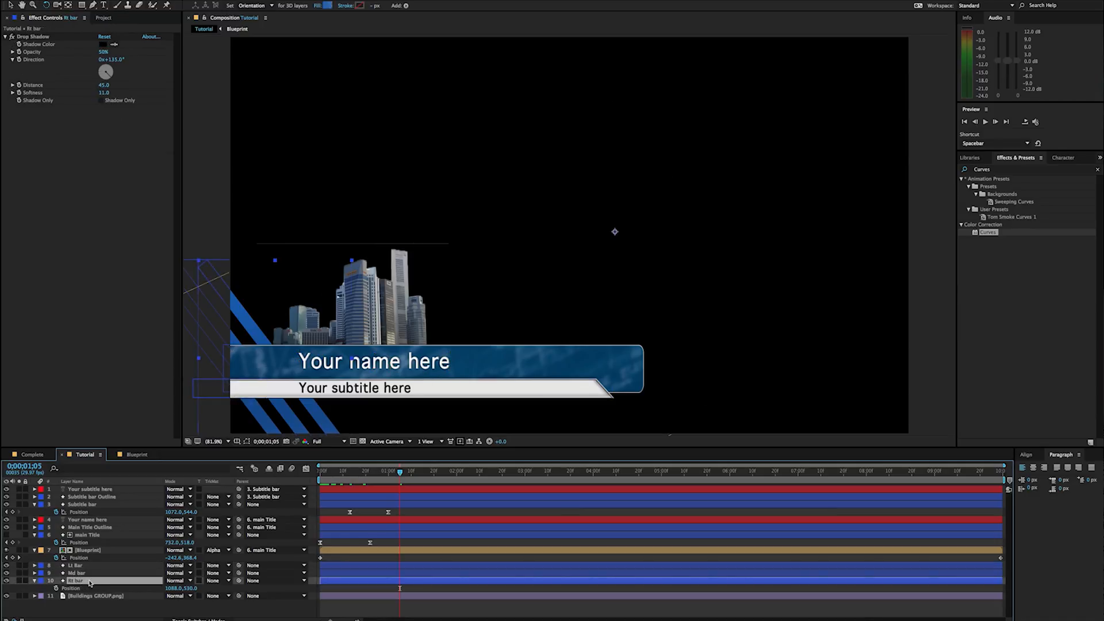
{"action": "key", "text": "p"}
{"action": "key", "text": "p"}
{"action": "left_click_drag", "start_coordinate": [399, 474], "coordinate": [382, 479]}
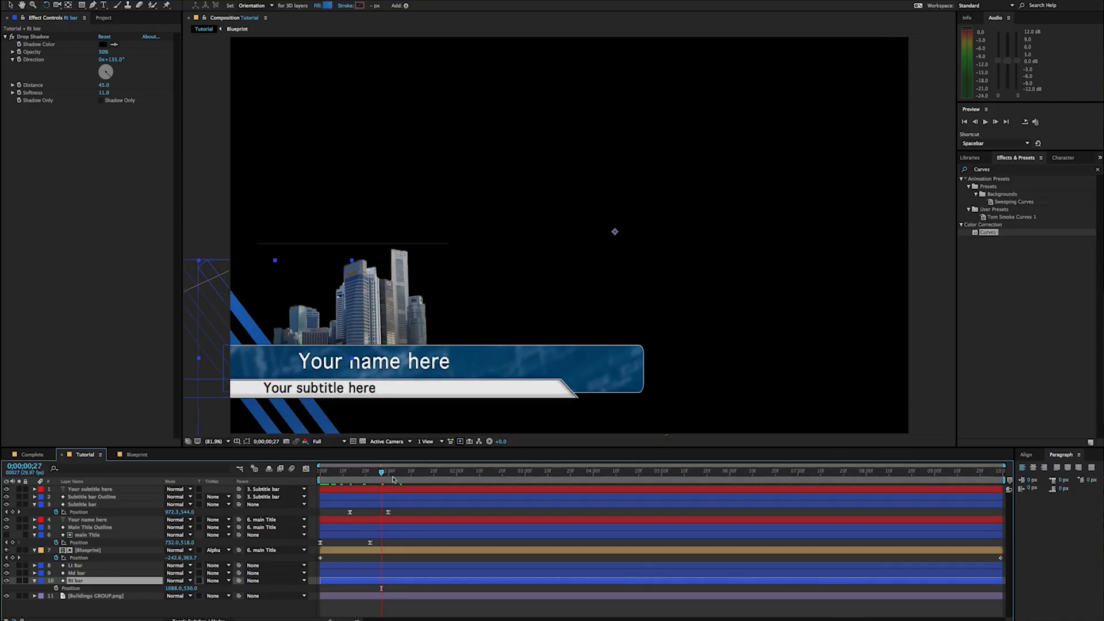
{"action": "left_click", "coordinate": [56, 588]}
{"action": "left_click_drag", "start_coordinate": [382, 471], "coordinate": [305, 485]}
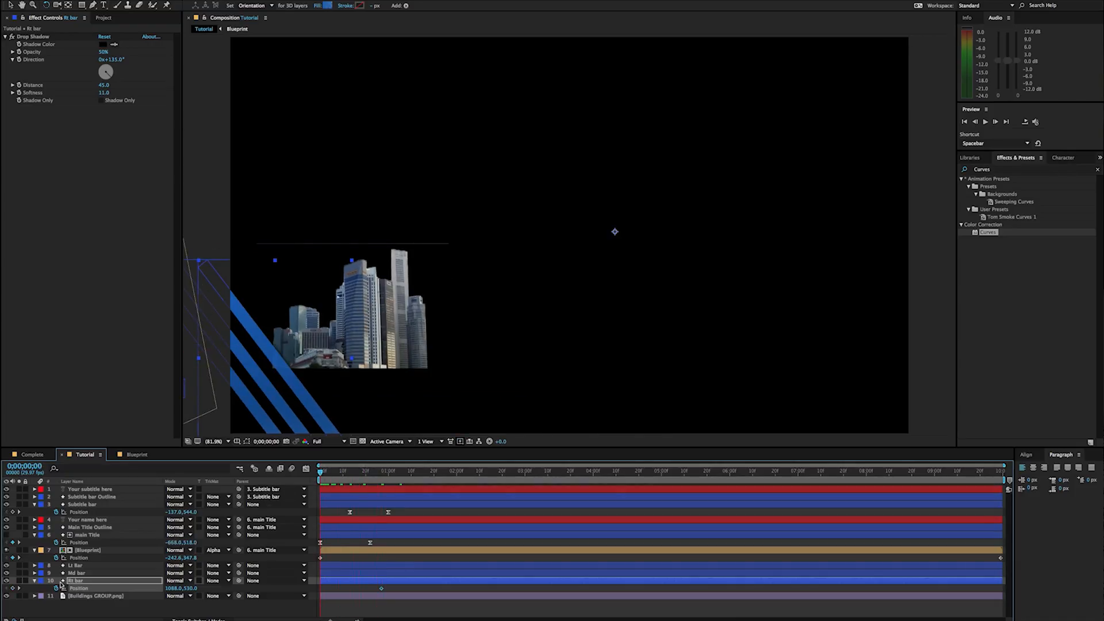
{"action": "left_click", "coordinate": [79, 584]}
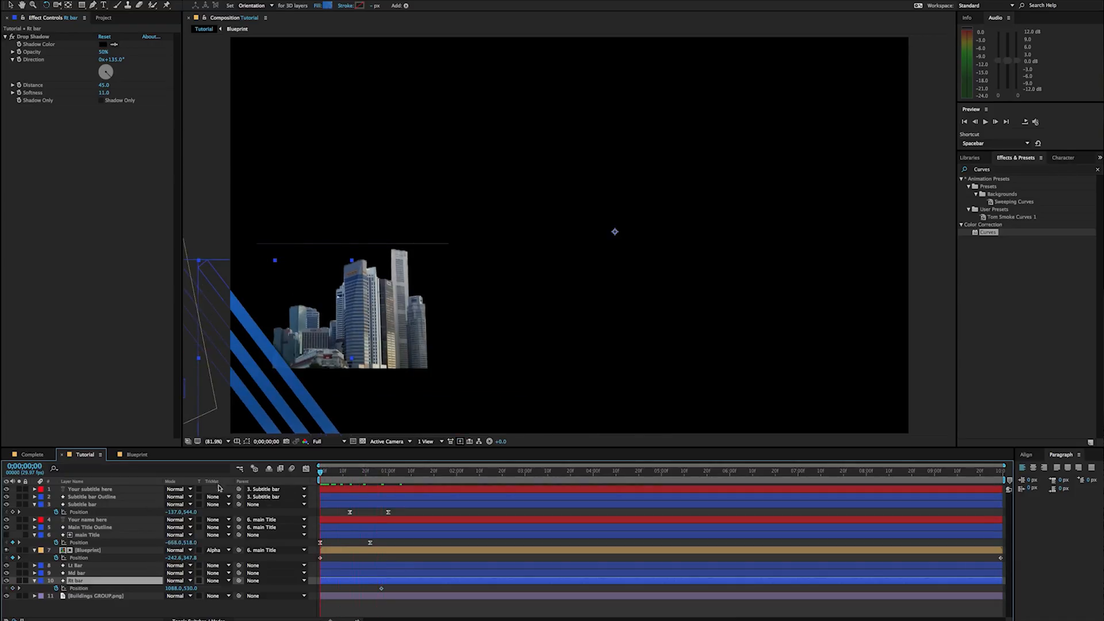
{"action": "left_click_drag", "start_coordinate": [173, 588], "coordinate": [11, 588]}
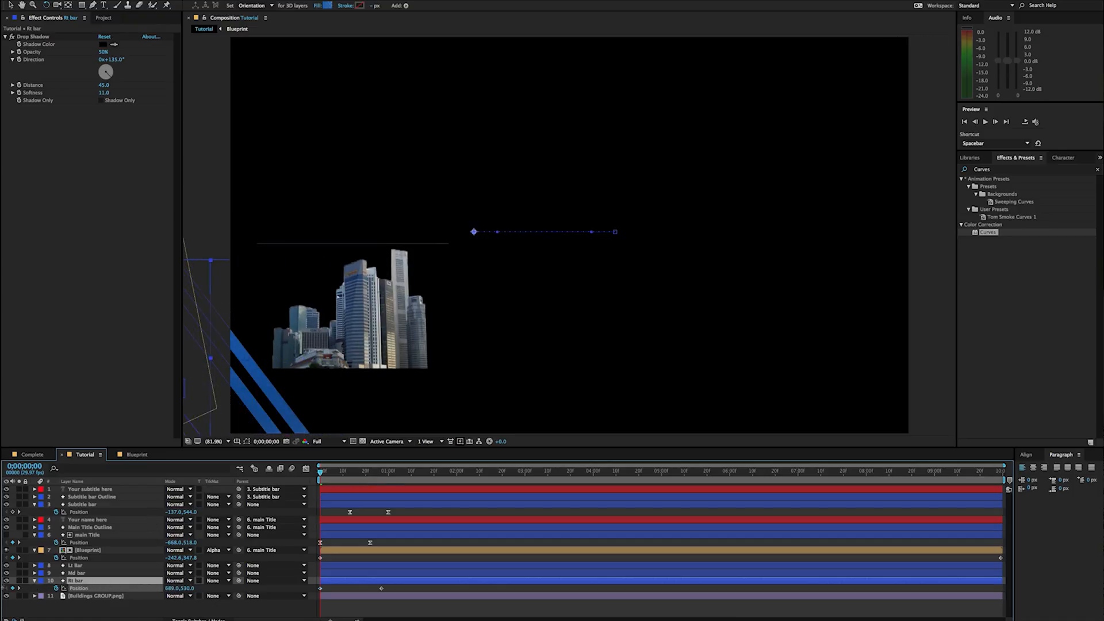
{"action": "left_click", "coordinate": [391, 473]}
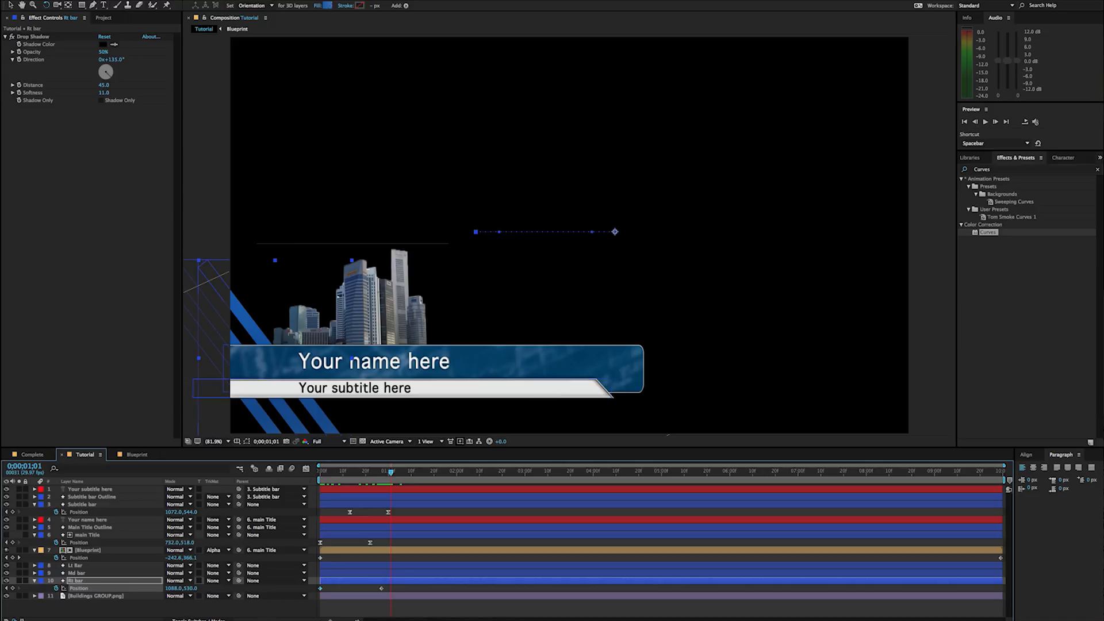
Step: Keyframe Md bar's Position at 0;00;00;23 and set it to 695.6, 530.0 at 0;00;00;00 so it starts outside the frame
{"action": "left_click", "coordinate": [94, 575]}
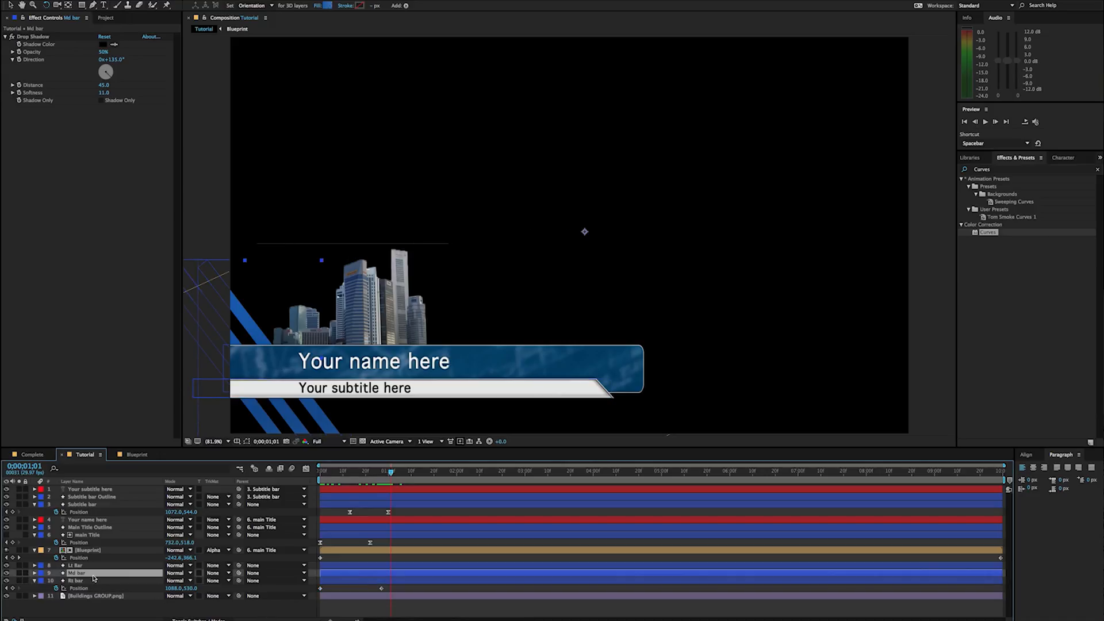
{"action": "key", "text": "p"}
{"action": "left_click_drag", "start_coordinate": [393, 473], "coordinate": [372, 482]}
{"action": "left_click", "coordinate": [56, 581]}
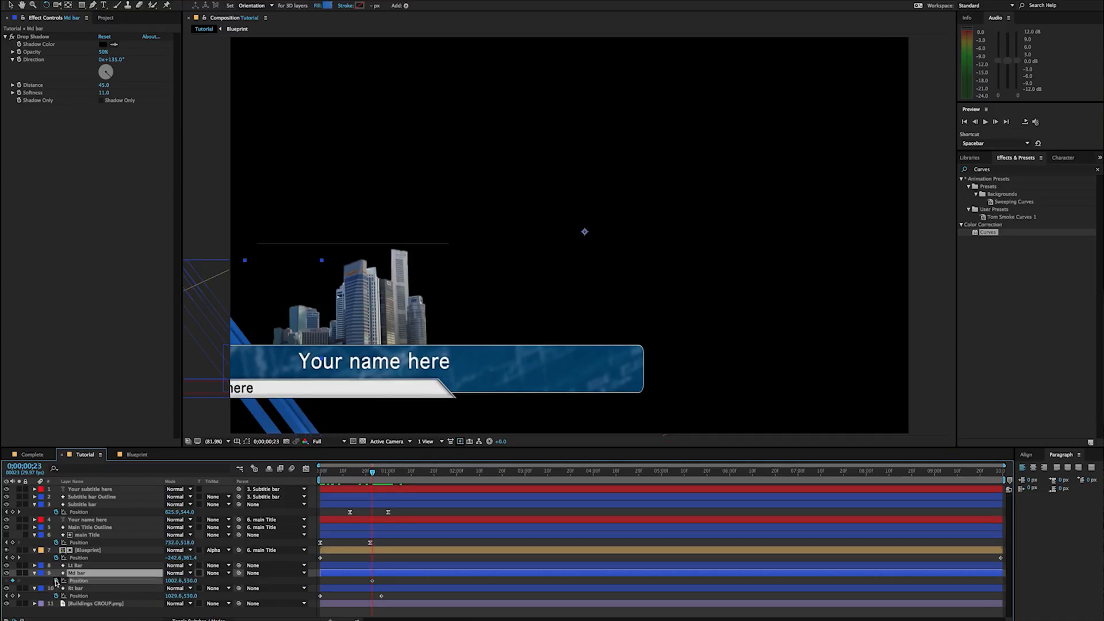
{"action": "left_click_drag", "start_coordinate": [371, 474], "coordinate": [262, 482]}
{"action": "left_click_drag", "start_coordinate": [172, 580], "coordinate": [164, 580]}
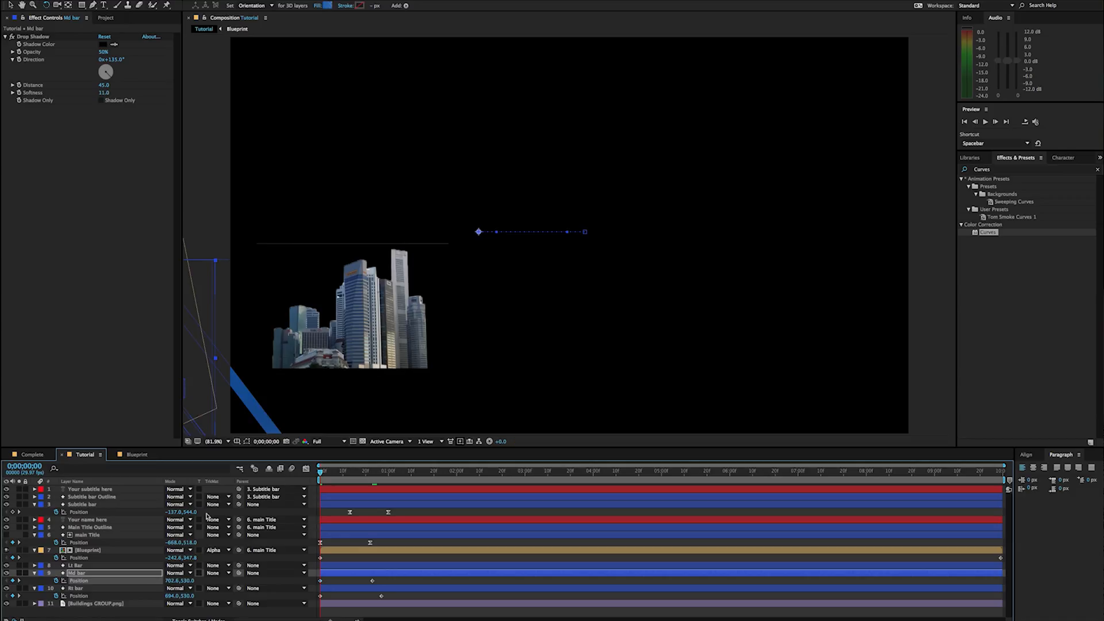
{"action": "left_click_drag", "start_coordinate": [312, 385], "coordinate": [481, 342]}
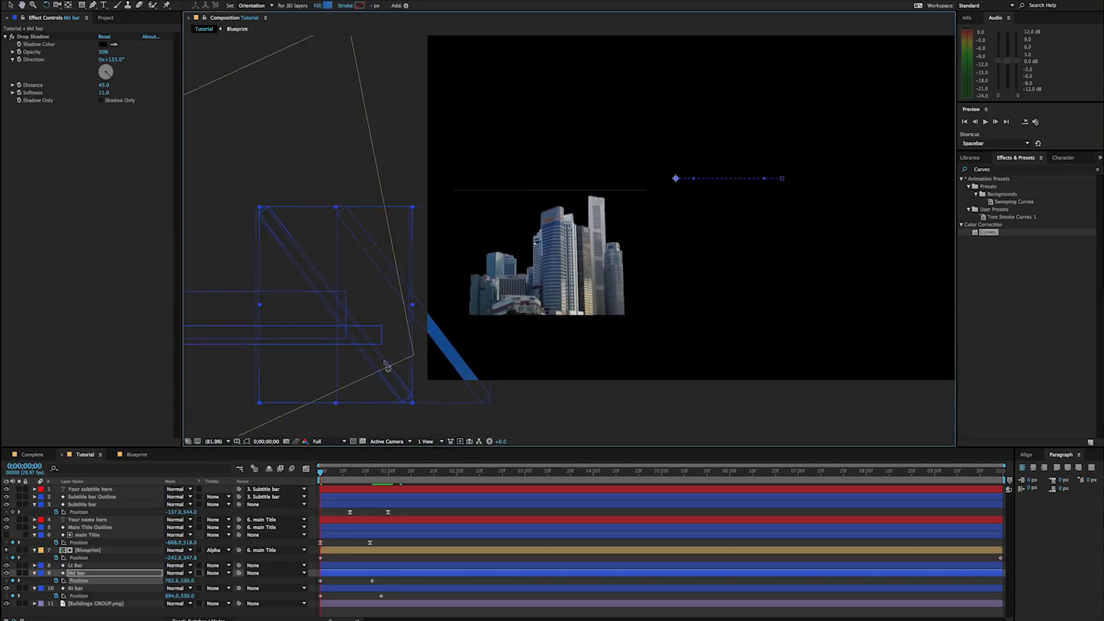
{"action": "left_click_drag", "start_coordinate": [173, 582], "coordinate": [170, 581]}
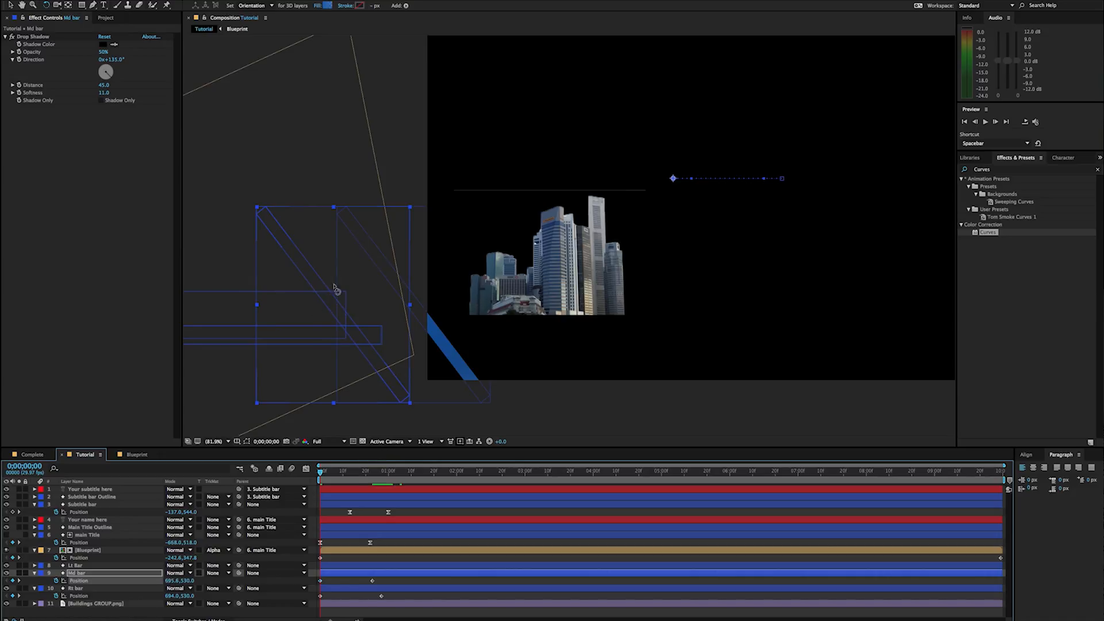
Step: Keyframe Lt Bar's Position at 0;00;00;19 and set it to 692.3, 530.0 at 0;00;00;00 so it starts outside the frame
{"action": "left_click", "coordinate": [99, 567]}
{"action": "key", "text": "p"}
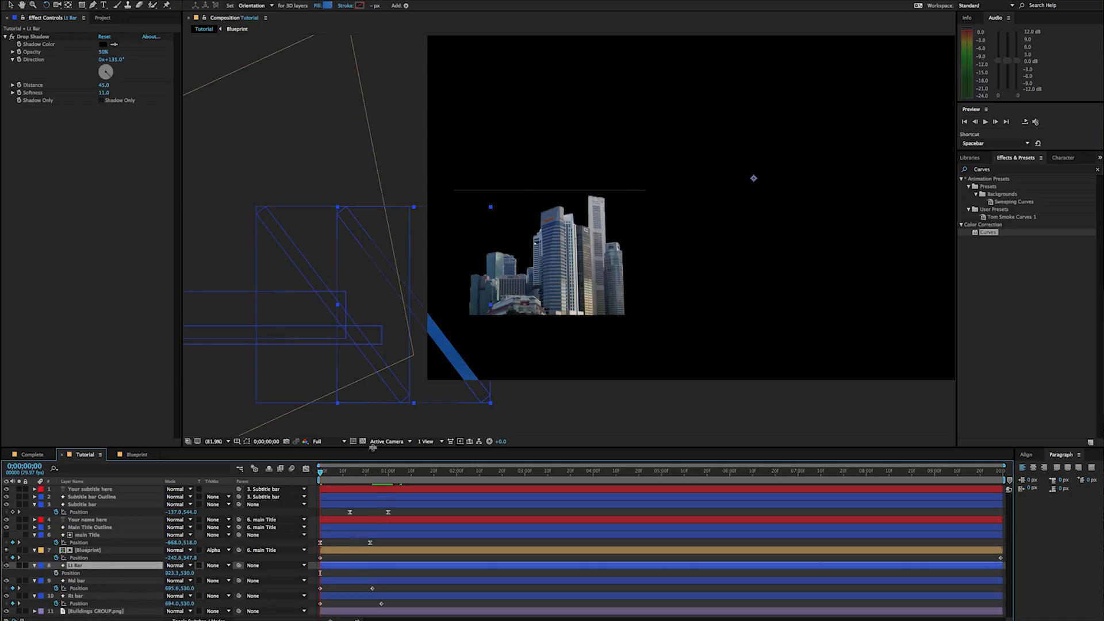
{"action": "left_click_drag", "start_coordinate": [330, 475], "coordinate": [382, 472]}
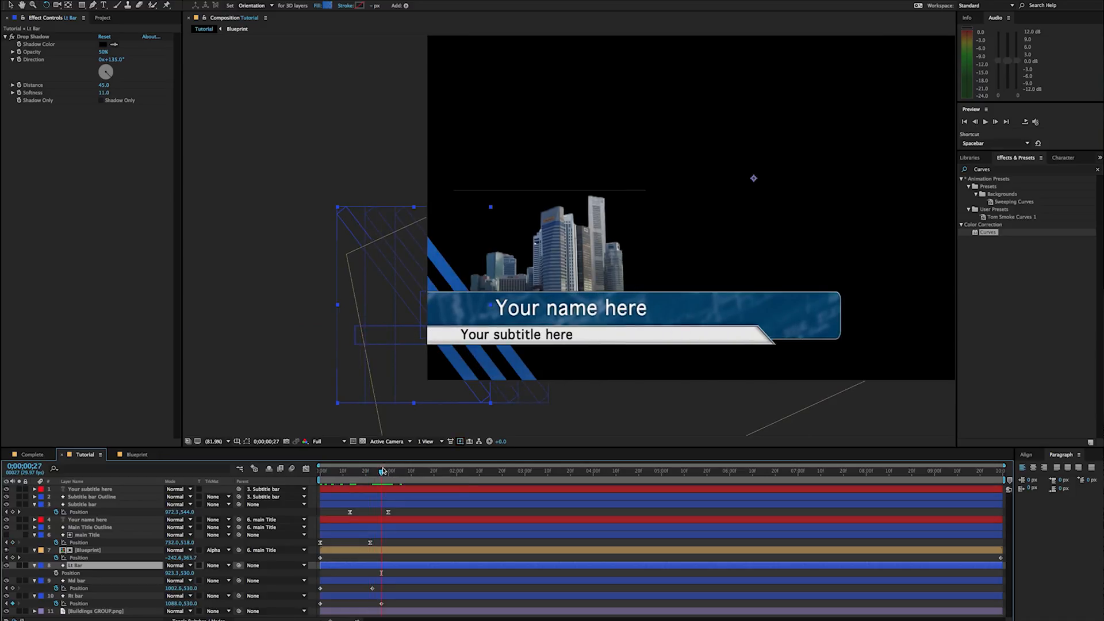
{"action": "key", "text": "Page_Up"}
{"action": "key", "text": "Page_Up"}
{"action": "key", "text": "Page_Up"}
{"action": "key", "text": "Page_Up"}
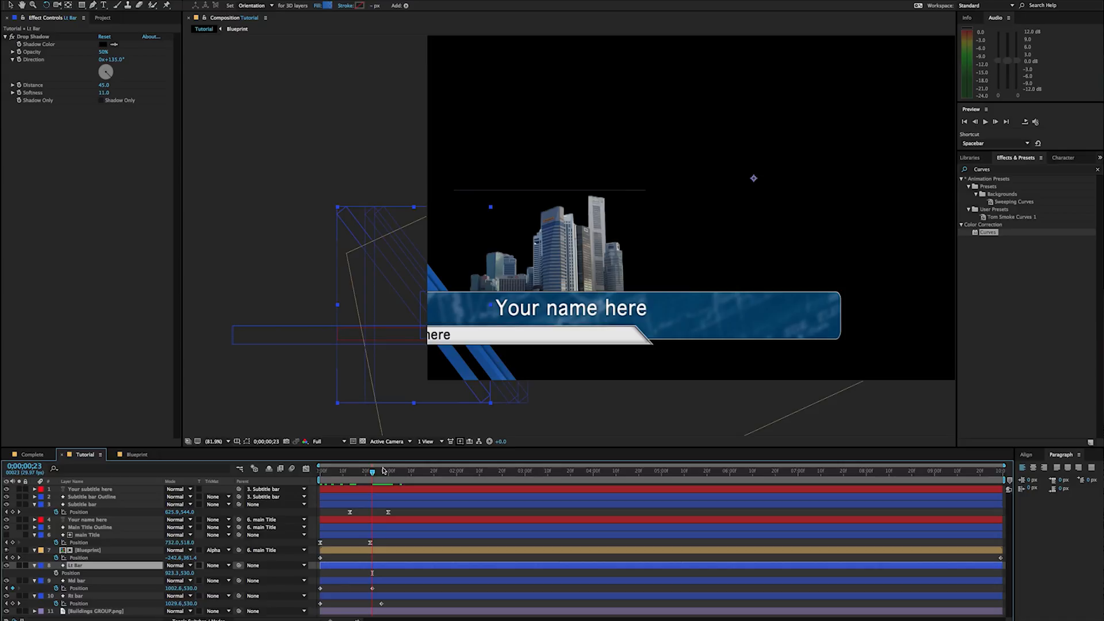
{"action": "key", "text": "Page_Up"}
{"action": "key", "text": "Page_Up"}
{"action": "key", "text": "Page_Up"}
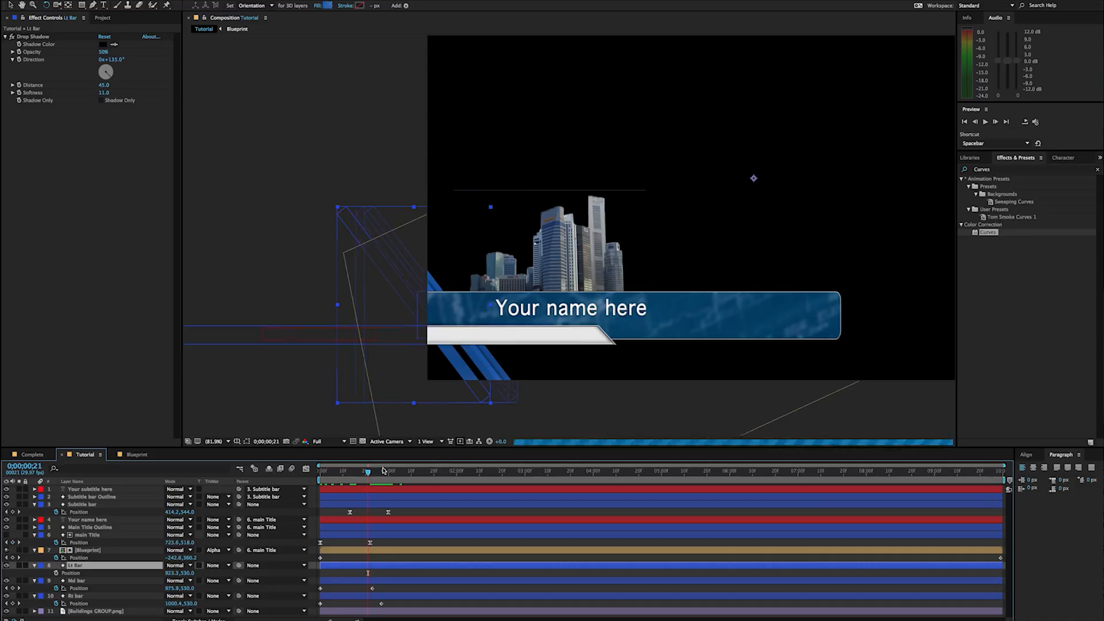
{"action": "key", "text": "Page_Up"}
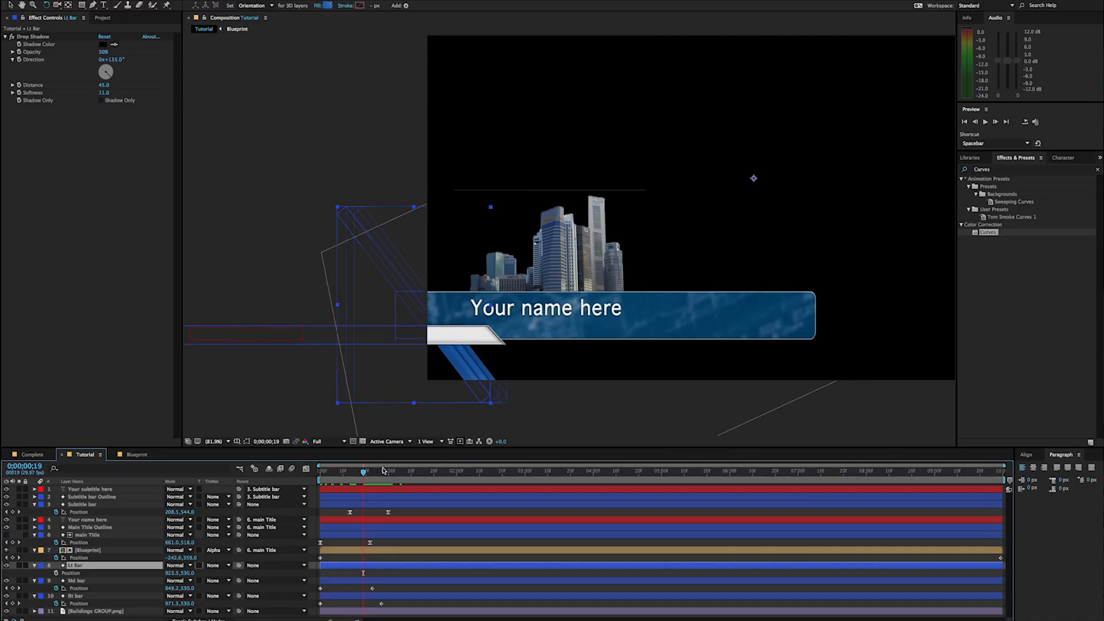
{"action": "key", "text": "alt+shift+p"}
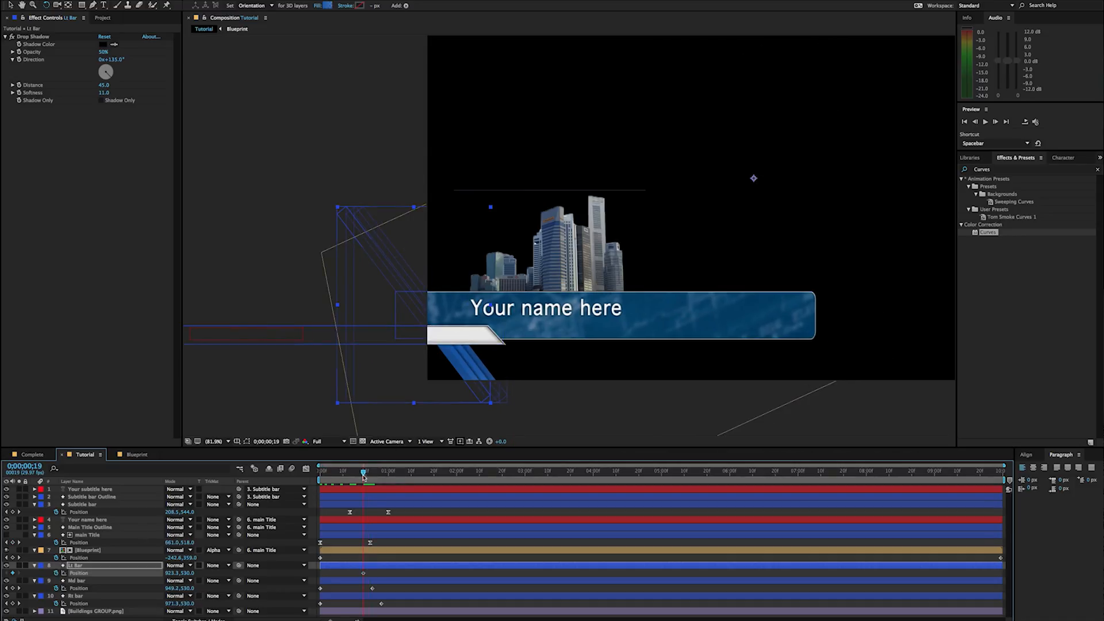
{"action": "left_click_drag", "start_coordinate": [361, 475], "coordinate": [281, 472]}
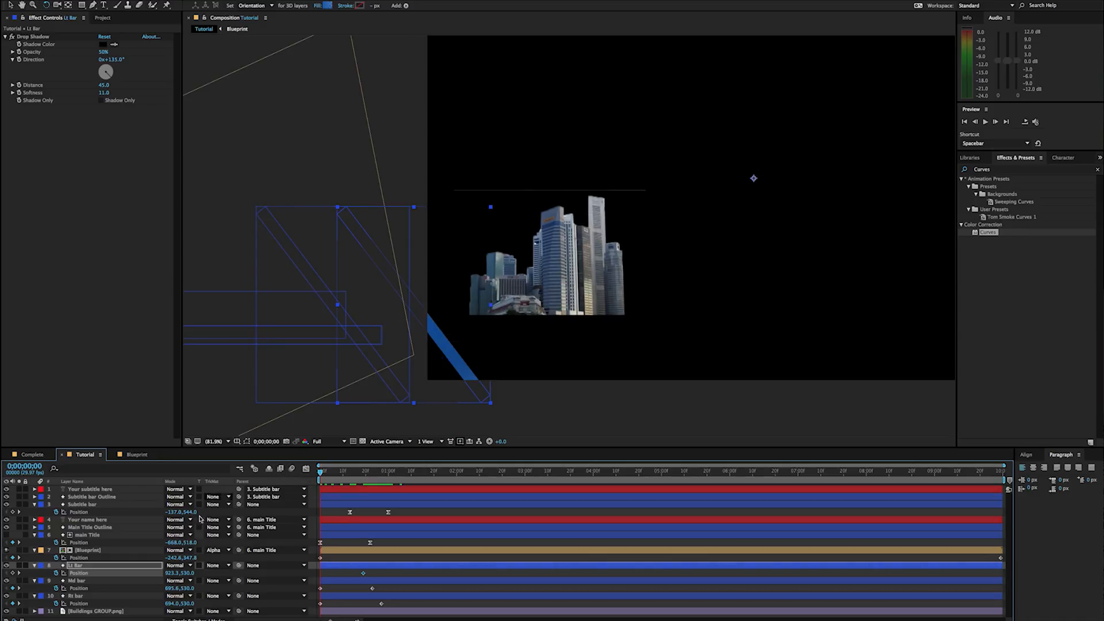
{"action": "left_click_drag", "start_coordinate": [172, 574], "coordinate": [83, 588]}
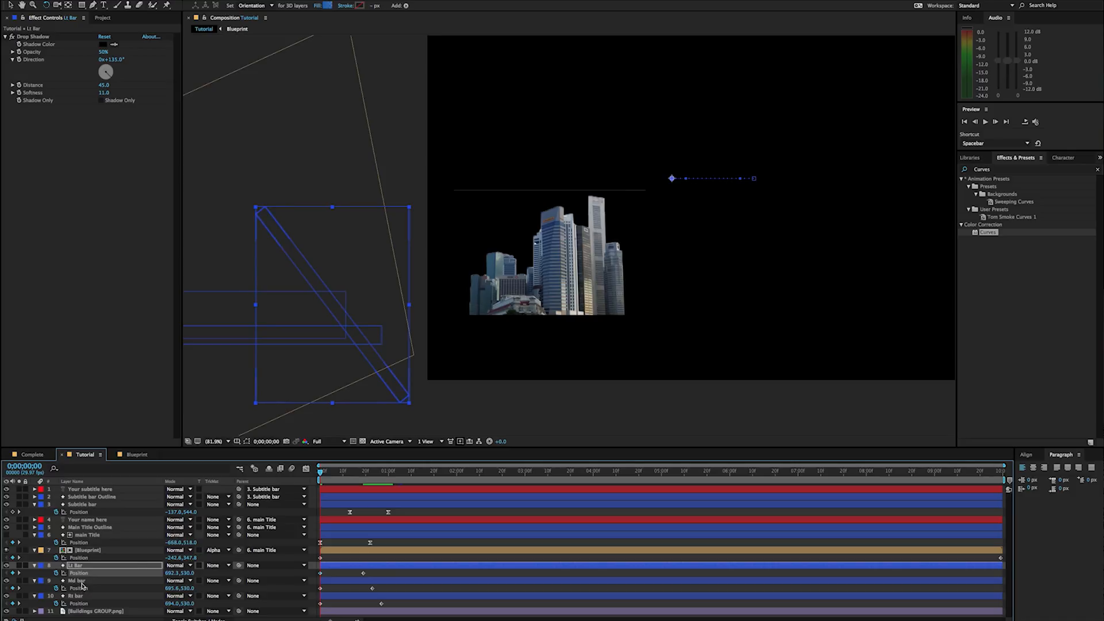
Step: Set the starting Position X of both Md bar and Lt Bar to 694 so they match Rt bar
{"action": "left_click", "coordinate": [173, 604]}
{"action": "key", "text": "Return"}
{"action": "left_click", "coordinate": [170, 590]}
{"action": "type", "text": "694"}
{"action": "key", "text": "Return"}
{"action": "left_click", "coordinate": [175, 574]}
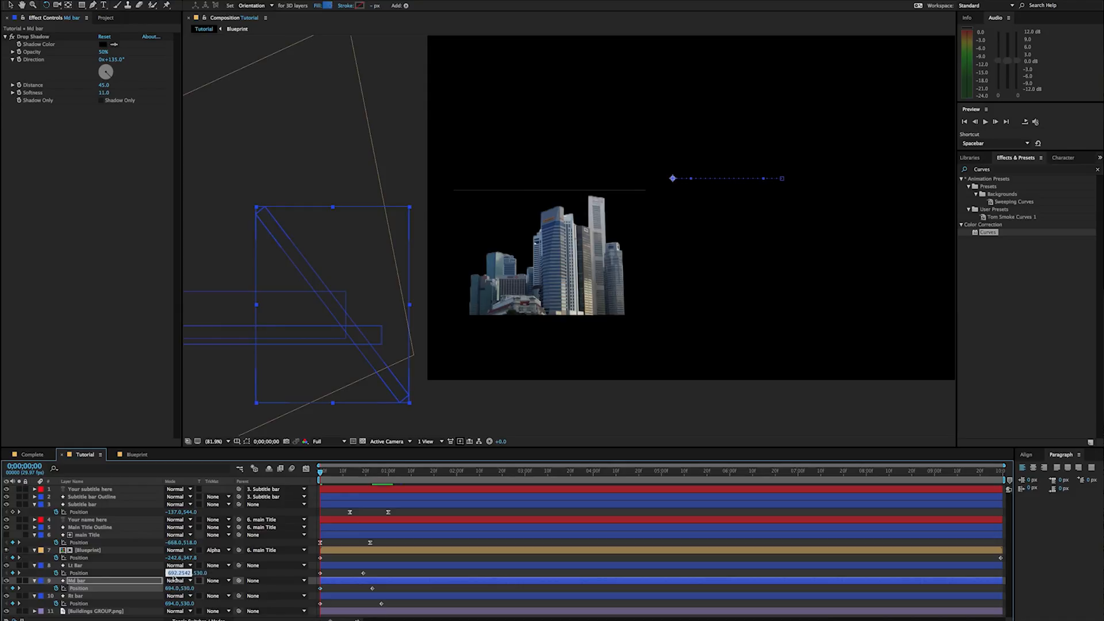
{"action": "type", "text": "694"}
{"action": "key", "text": "Return"}
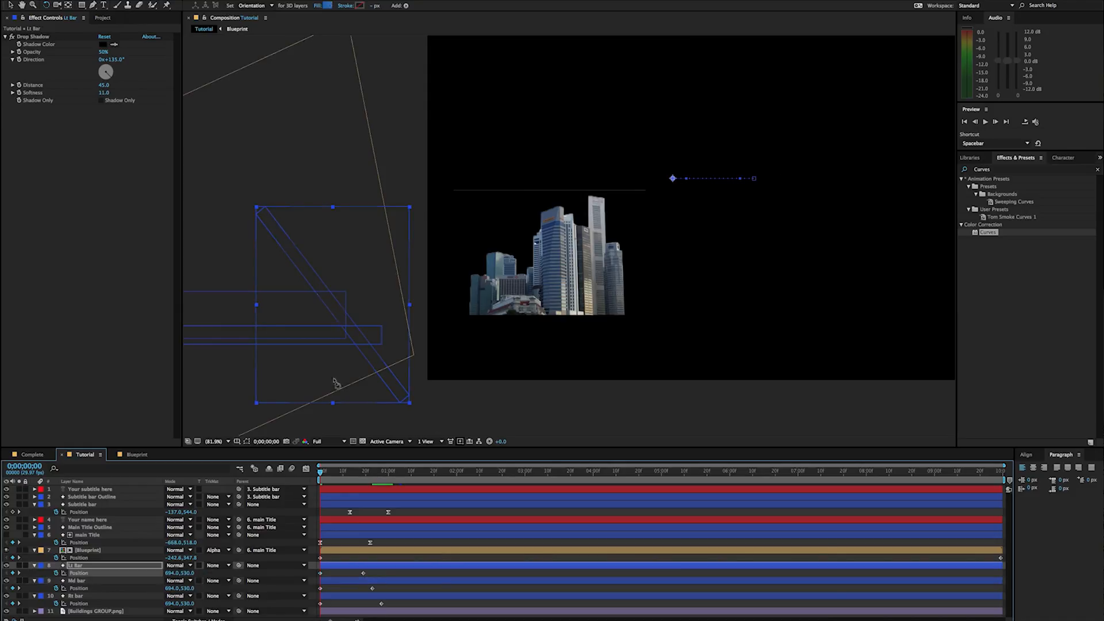
Step: Apply Easy Ease to all Position keyframes of Lt Bar, Md bar and Rt bar, and preview the eased slide-in
{"action": "left_click_drag", "start_coordinate": [407, 606], "coordinate": [316, 570]}
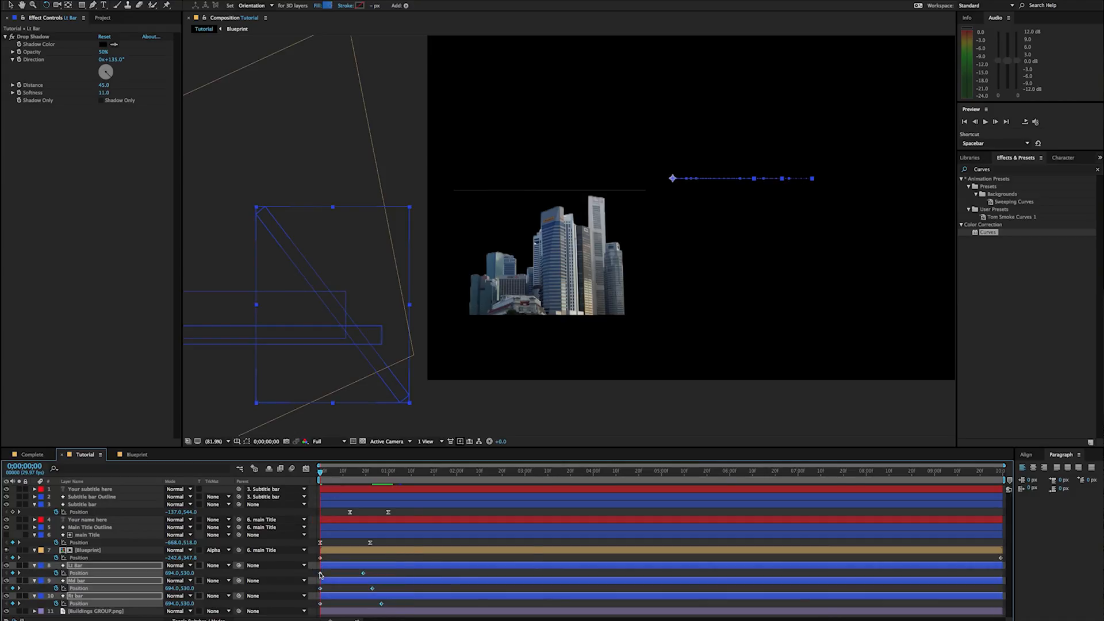
{"action": "right_click", "coordinate": [321, 573]}
{"action": "mouse_move", "coordinate": [356, 617]}
{"action": "left_click", "coordinate": [440, 566]}
{"action": "key", "text": "space"}
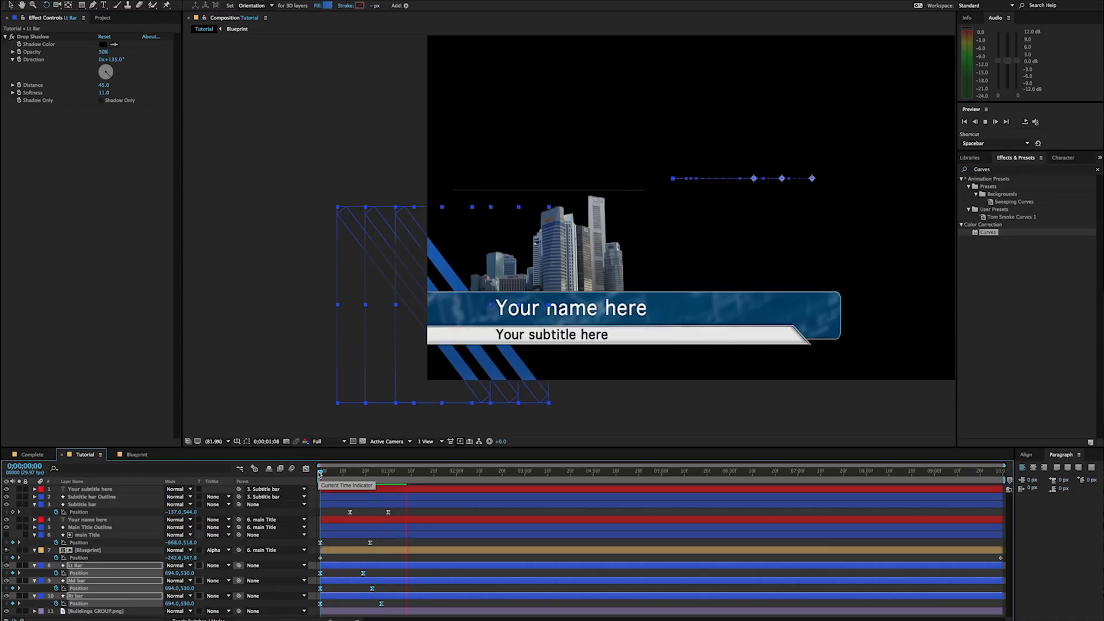
{"action": "key", "text": "space"}
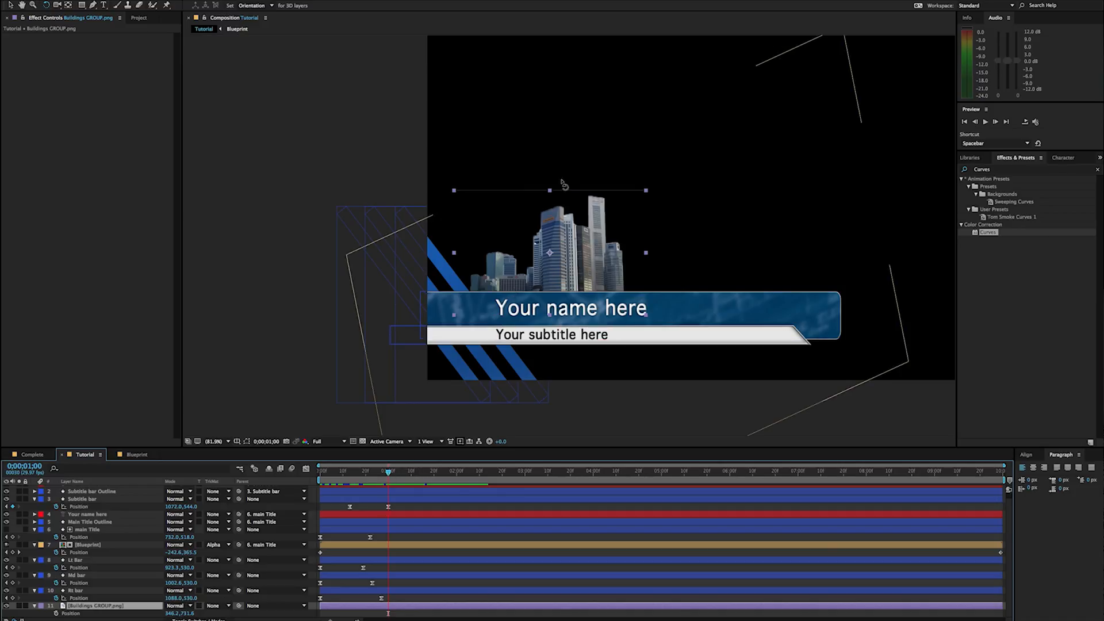
{"action": "left_click_drag", "start_coordinate": [387, 474], "coordinate": [388, 474]}
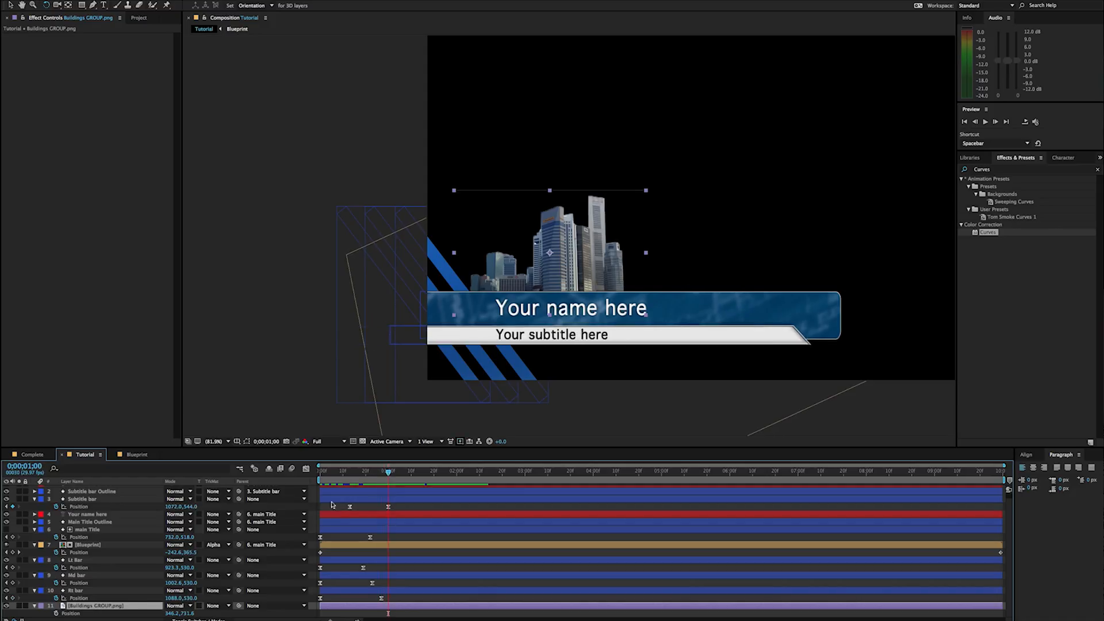
{"action": "left_click", "coordinate": [56, 614]}
{"action": "left_click", "coordinate": [351, 478]}
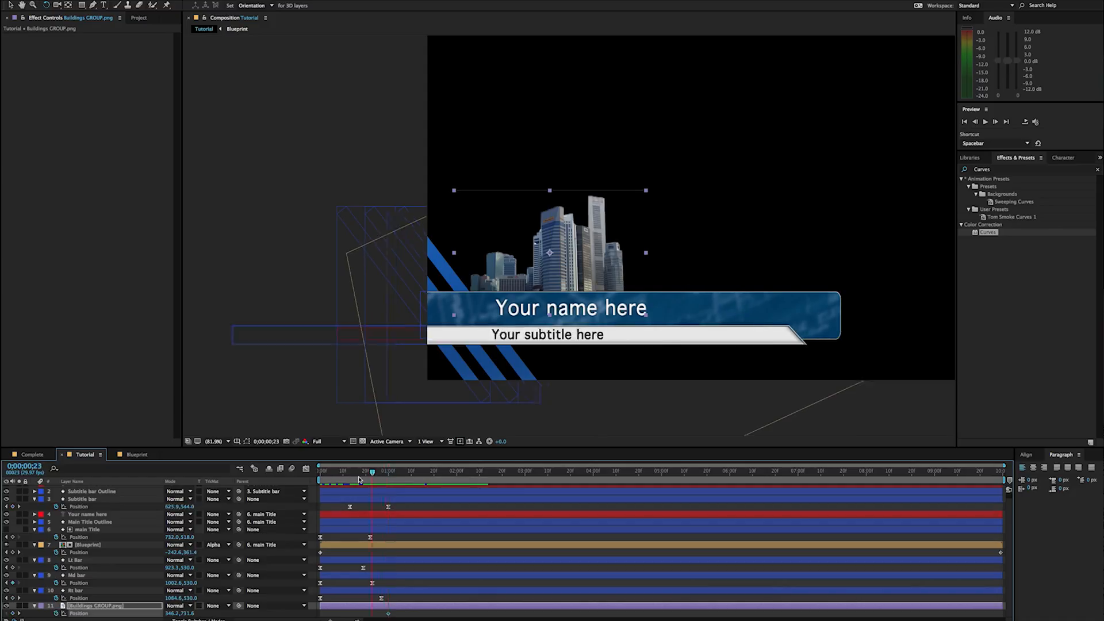
{"action": "left_click_drag", "start_coordinate": [351, 479], "coordinate": [349, 479]}
{"action": "left_click_drag", "start_coordinate": [190, 614], "coordinate": [443, 583]}
{"action": "mouse_move", "coordinate": [349, 472]}
{"action": "left_mouse_down"}
{"action": "mouse_move", "coordinate": [401, 469]}
{"action": "mouse_move", "coordinate": [354, 471]}
{"action": "left_mouse_up"}
{"action": "key", "text": "super+z"}
{"action": "key", "text": "super+z"}
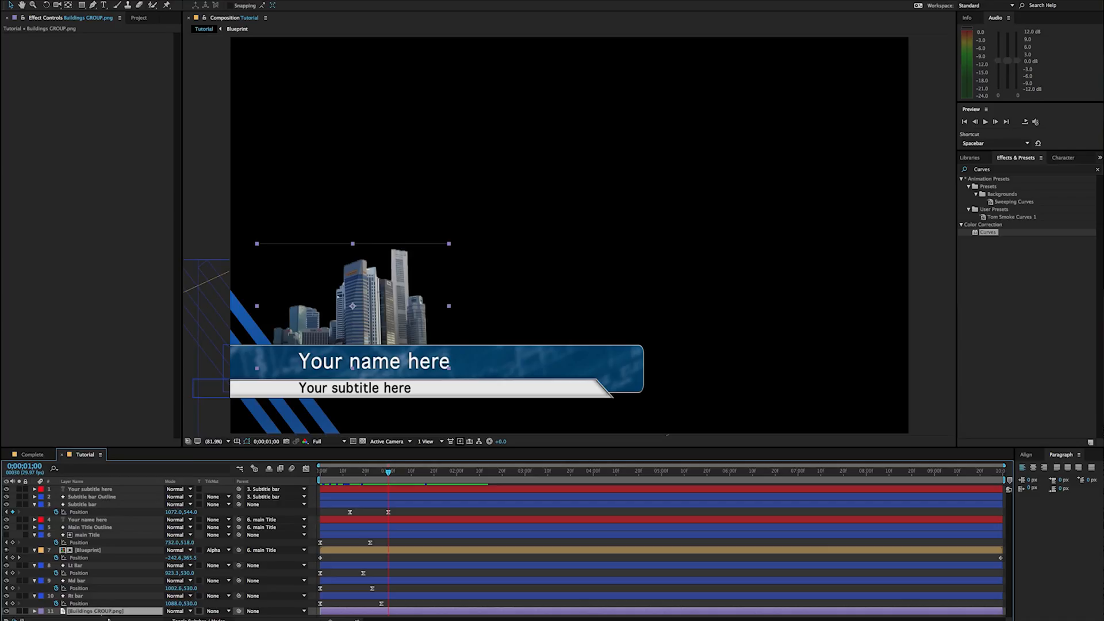
Step: Pre-compose the Buildings GROUP.png layer as Buildings GROUP.png Comp 1, leaving all attributes in Tutorial
{"action": "right_click", "coordinate": [91, 613]}
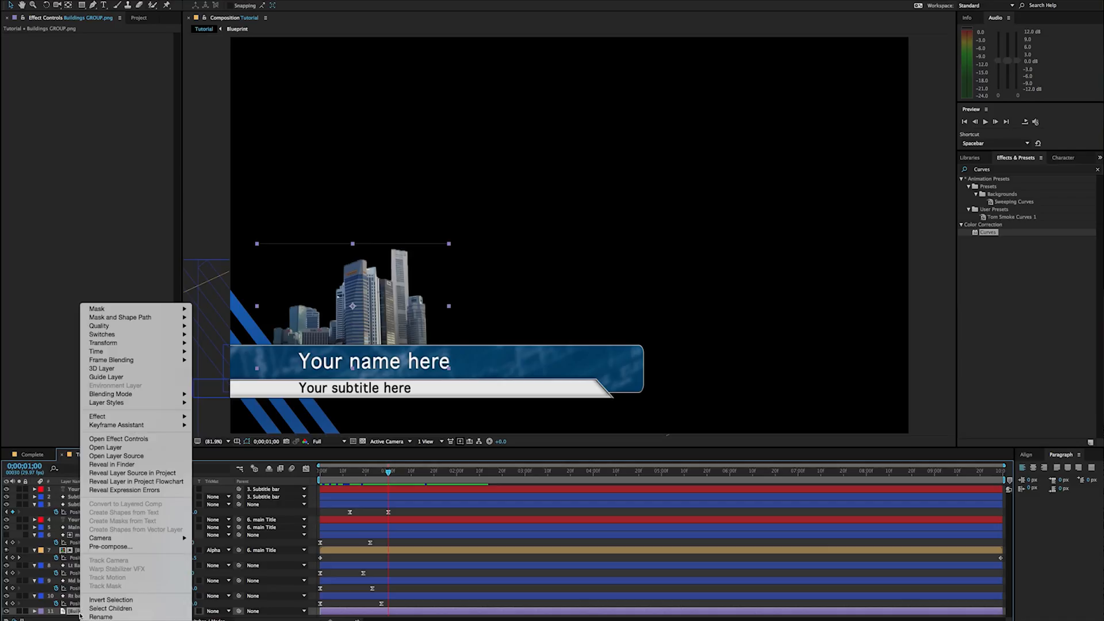
{"action": "left_click", "coordinate": [118, 547]}
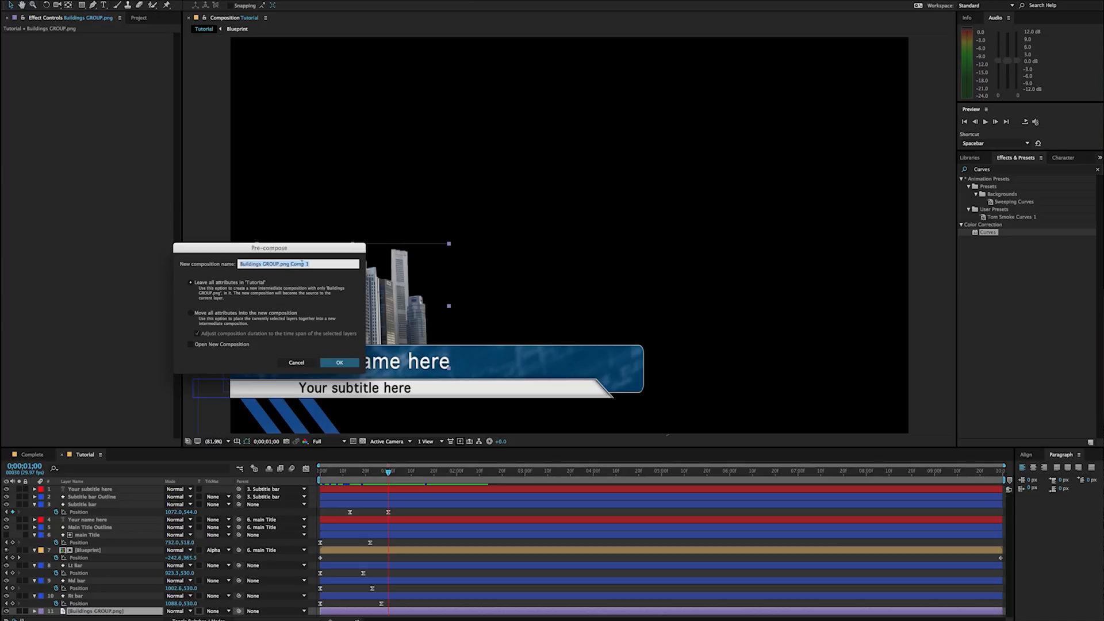
{"action": "left_click", "coordinate": [337, 363]}
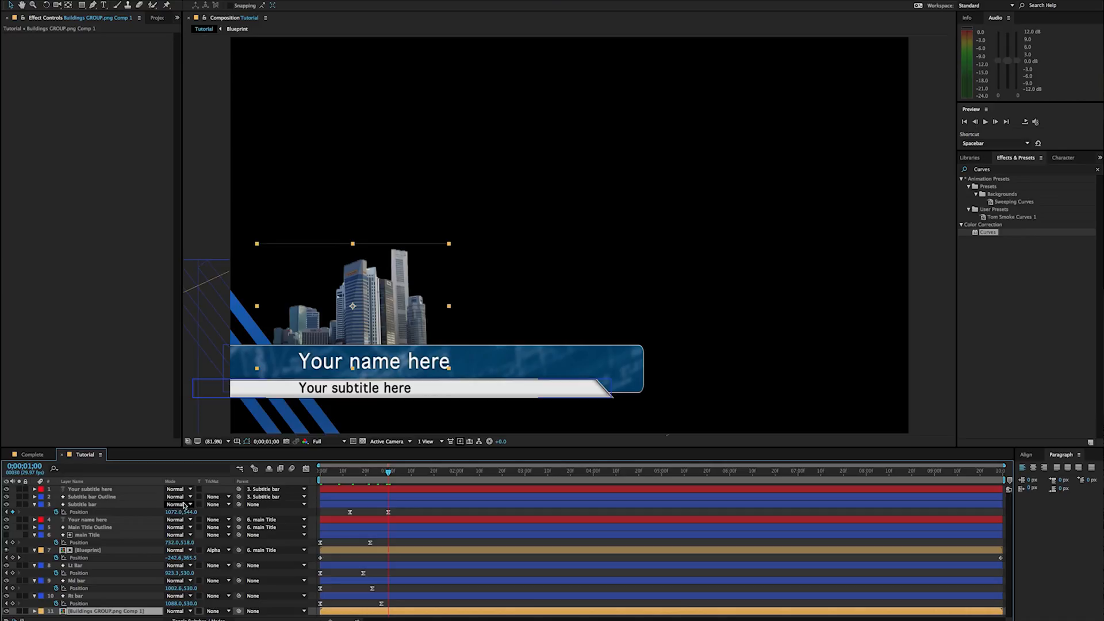
Step: Lock the Tutorial viewer, open Buildings GROUP.png Comp 1 and dock its viewer beside Tutorial's for side-by-side viewing
{"action": "left_click", "coordinate": [205, 20]}
{"action": "left_click", "coordinate": [204, 20]}
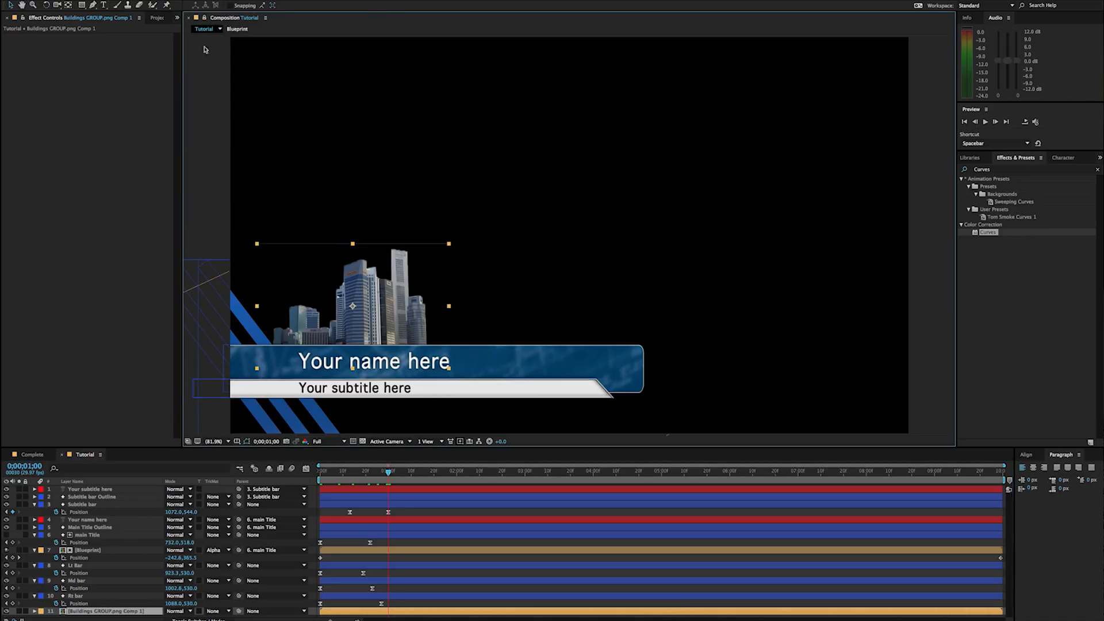
{"action": "double_click", "coordinate": [74, 612]}
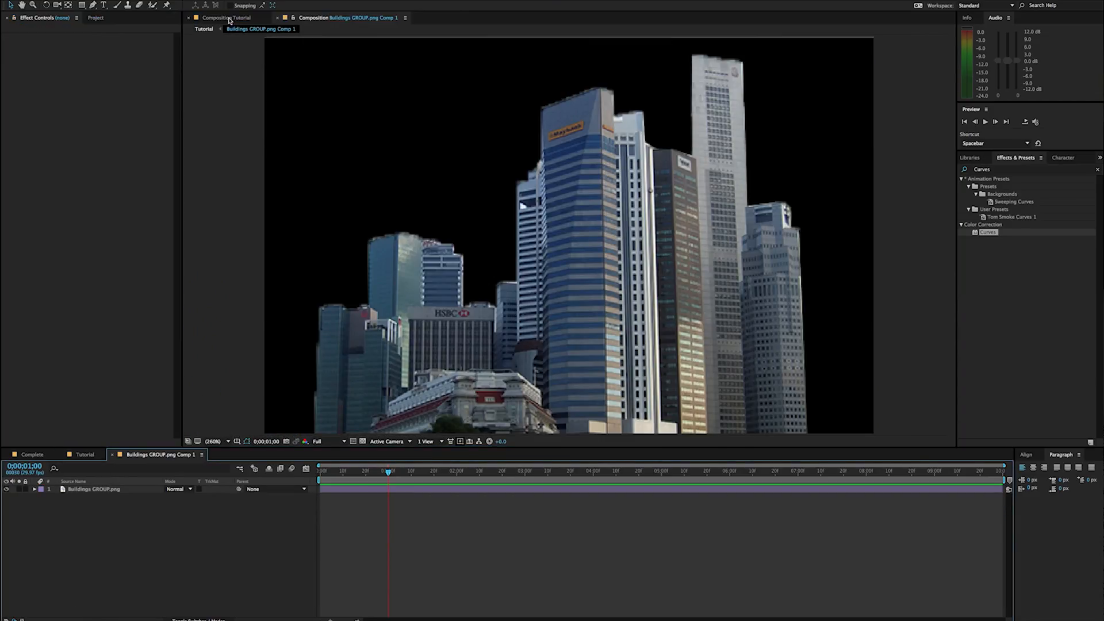
{"action": "left_click_drag", "start_coordinate": [321, 18], "coordinate": [937, 114]}
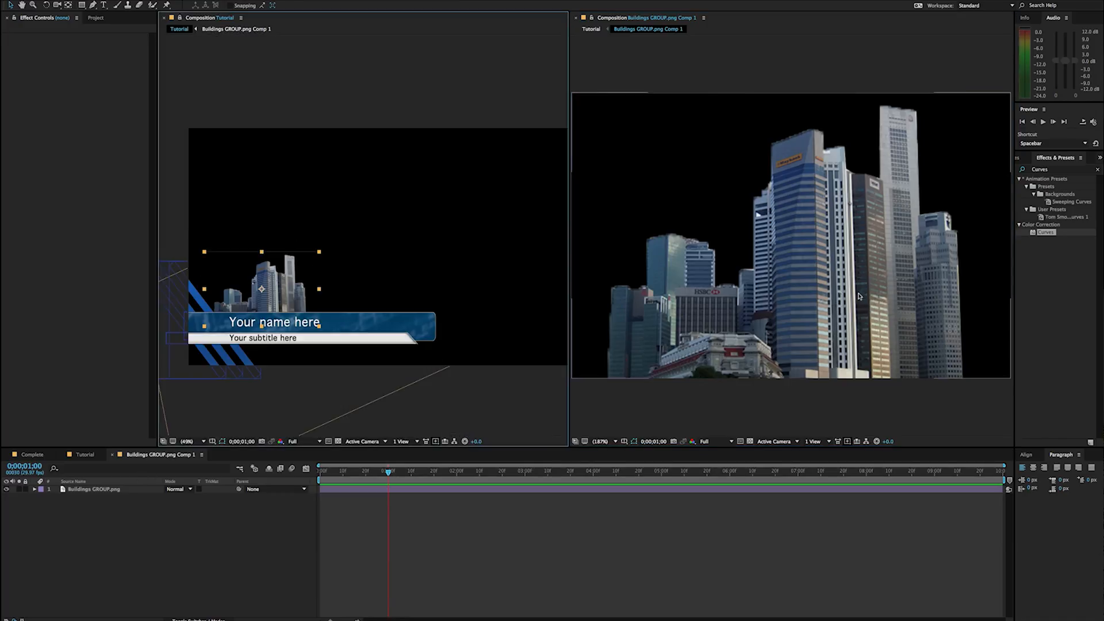
Step: Keyframe Buildings GROUP.png's Position at 0;00;01;00 and set it to 271.5, 559.0 at 0;00;00;00, below the frame
{"action": "left_click", "coordinate": [825, 282]}
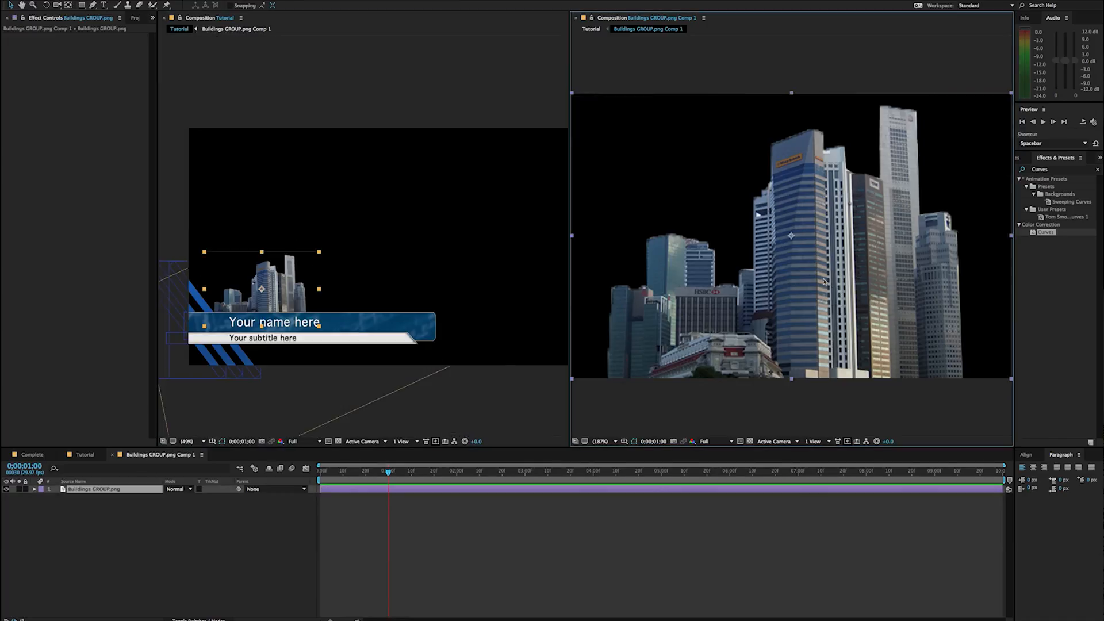
{"action": "key", "text": "p"}
{"action": "left_click", "coordinate": [55, 498]}
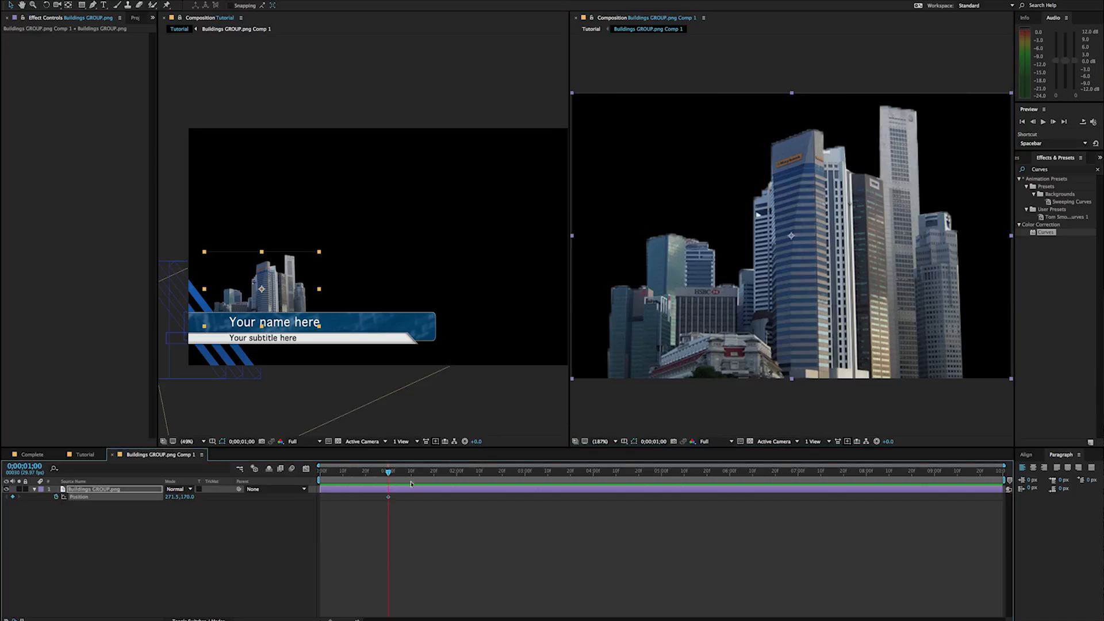
{"action": "left_click_drag", "start_coordinate": [387, 473], "coordinate": [321, 473]}
{"action": "left_click_drag", "start_coordinate": [188, 497], "coordinate": [353, 502]}
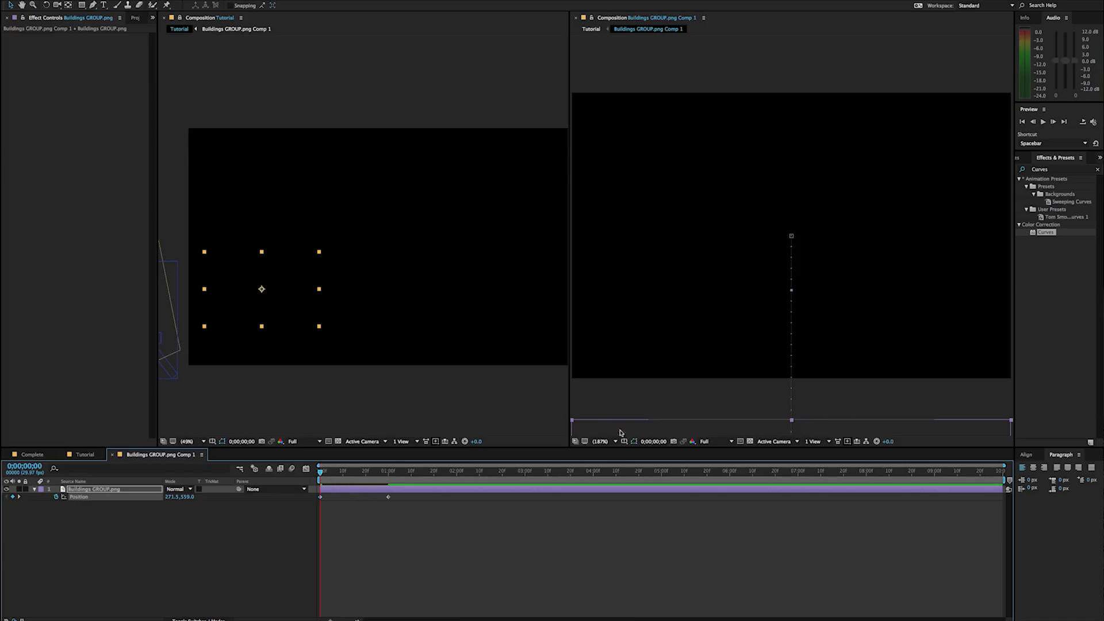
Step: Retime the first Position keyframe of Buildings GROUP.png to about 0;00;00;13 and play back the buildings' rise
{"action": "left_click_drag", "start_coordinate": [320, 473], "coordinate": [340, 473]}
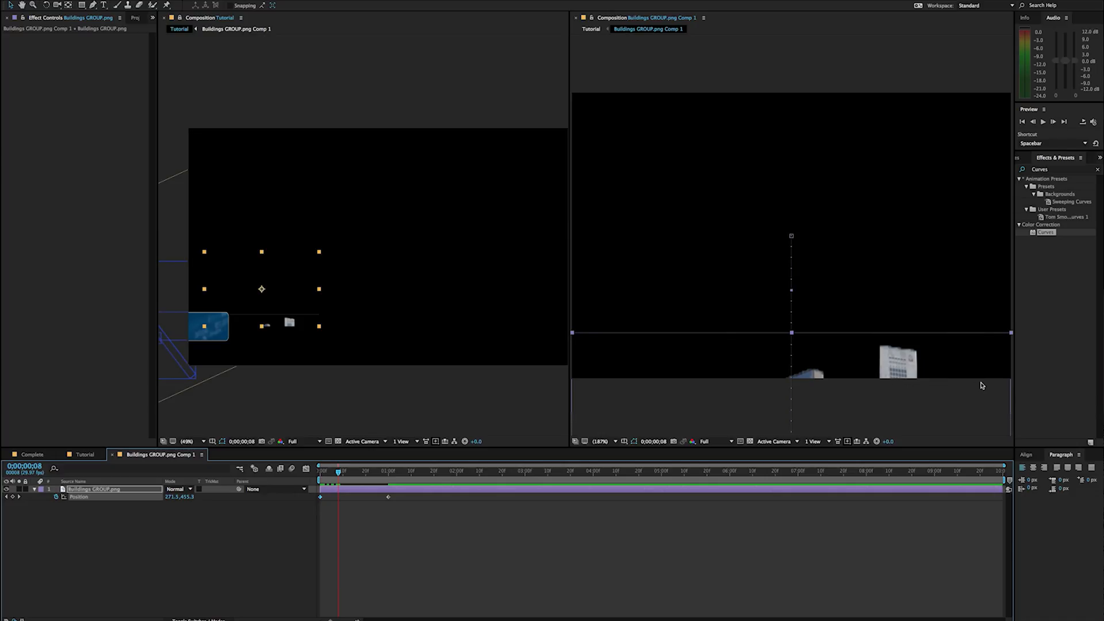
{"action": "mouse_move", "coordinate": [338, 476]}
{"action": "left_mouse_down"}
{"action": "mouse_move", "coordinate": [364, 473]}
{"action": "mouse_move", "coordinate": [338, 498]}
{"action": "mouse_move", "coordinate": [350, 498]}
{"action": "mouse_move", "coordinate": [347, 475]}
{"action": "mouse_move", "coordinate": [422, 474]}
{"action": "mouse_move", "coordinate": [341, 478]}
{"action": "left_mouse_up"}
{"action": "left_click", "coordinate": [411, 433]}
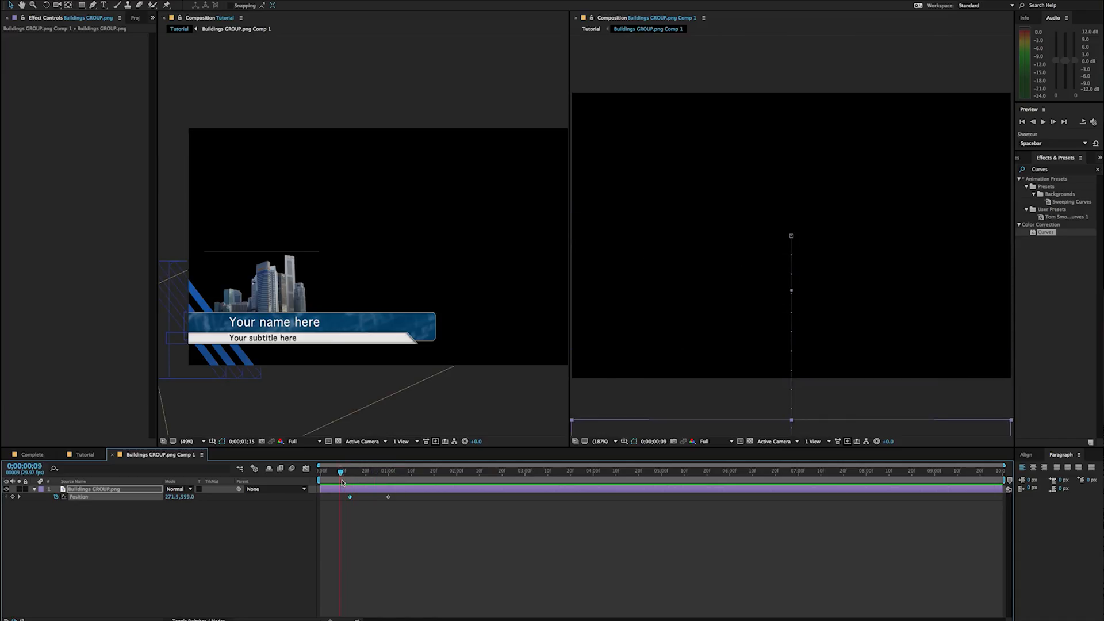
{"action": "key", "text": "space"}
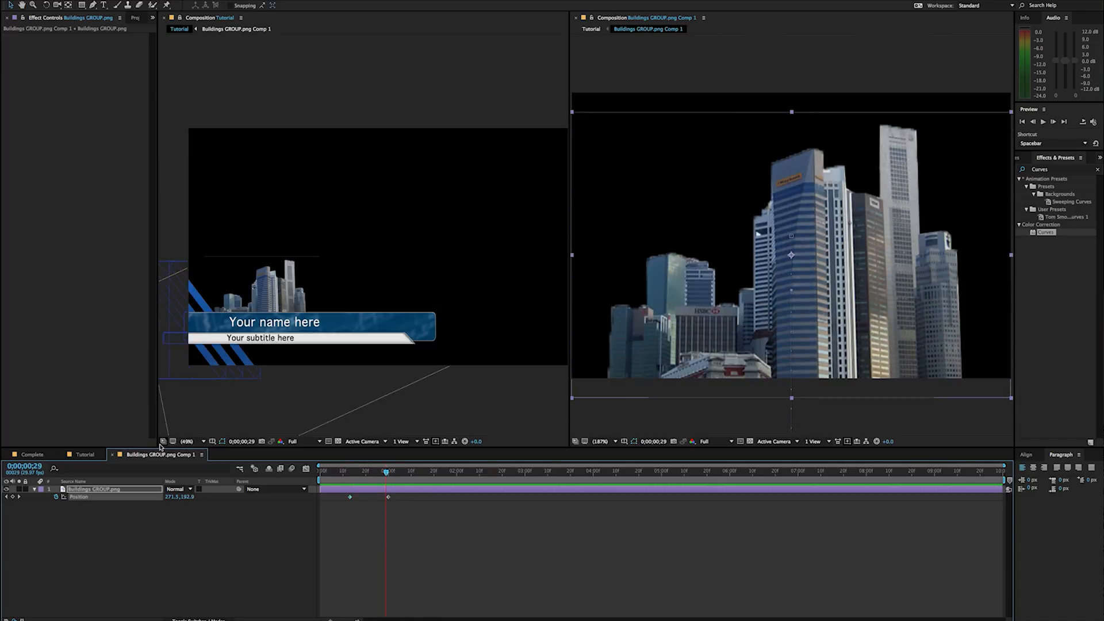
Step: Set the Tutorial viewer as the one always previewed and play the full lower third from about 0;00;00;10
{"action": "left_click", "coordinate": [163, 441]}
{"action": "left_click_drag", "start_coordinate": [395, 473], "coordinate": [343, 473]}
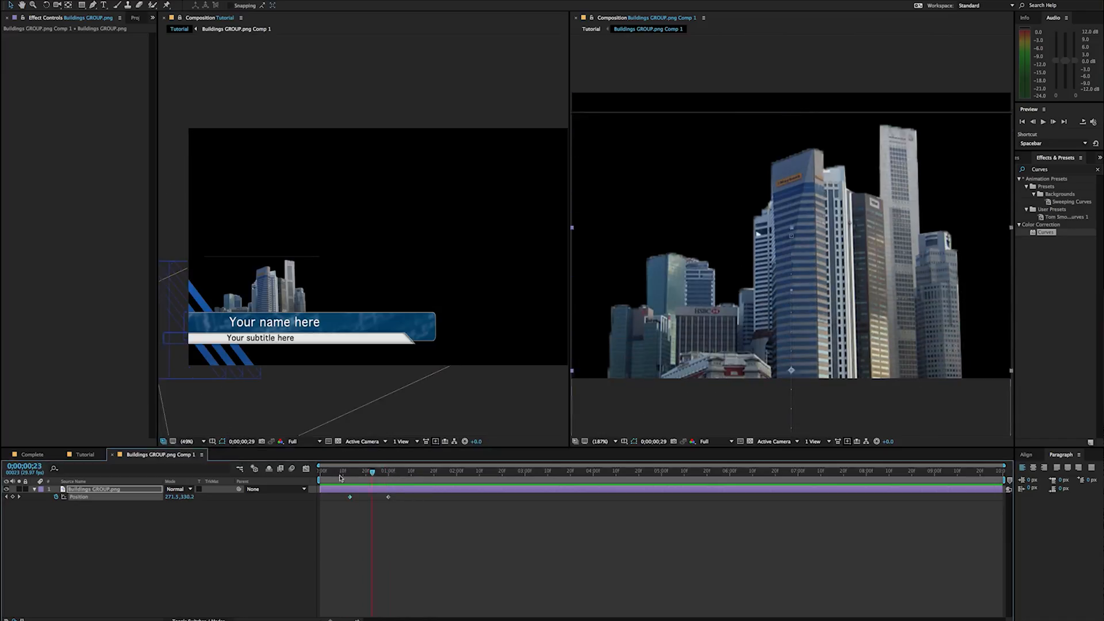
{"action": "left_click", "coordinate": [338, 413]}
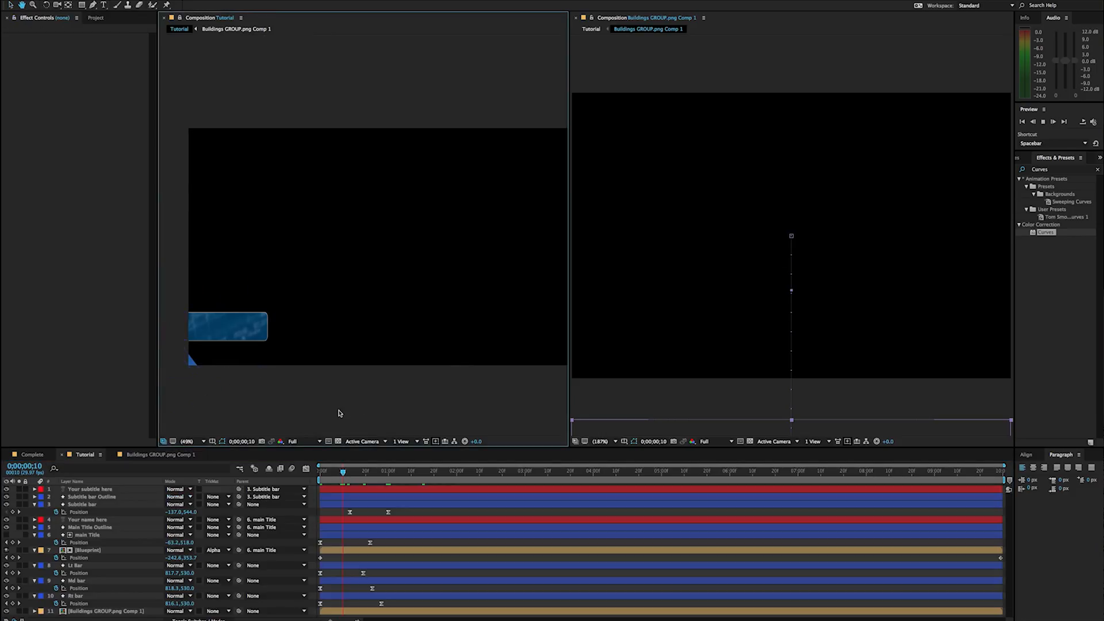
{"action": "key", "text": "space"}
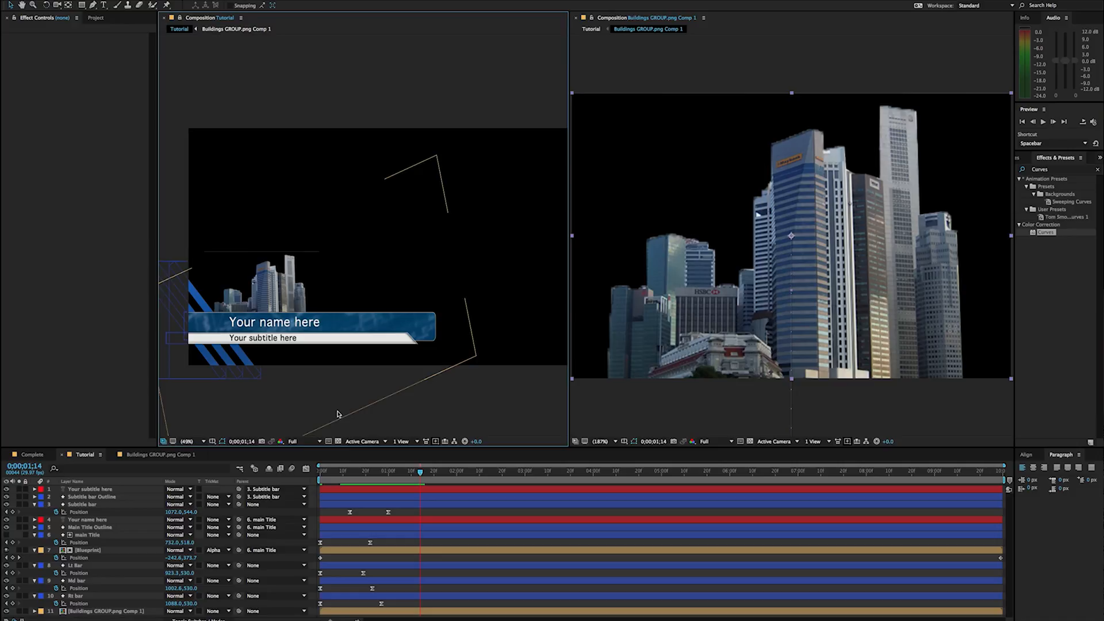
Step: Draw a rectangular mask over the entire skyline on the Buildings GROUP.png layer inside its precomp
{"action": "left_click", "coordinate": [765, 70]}
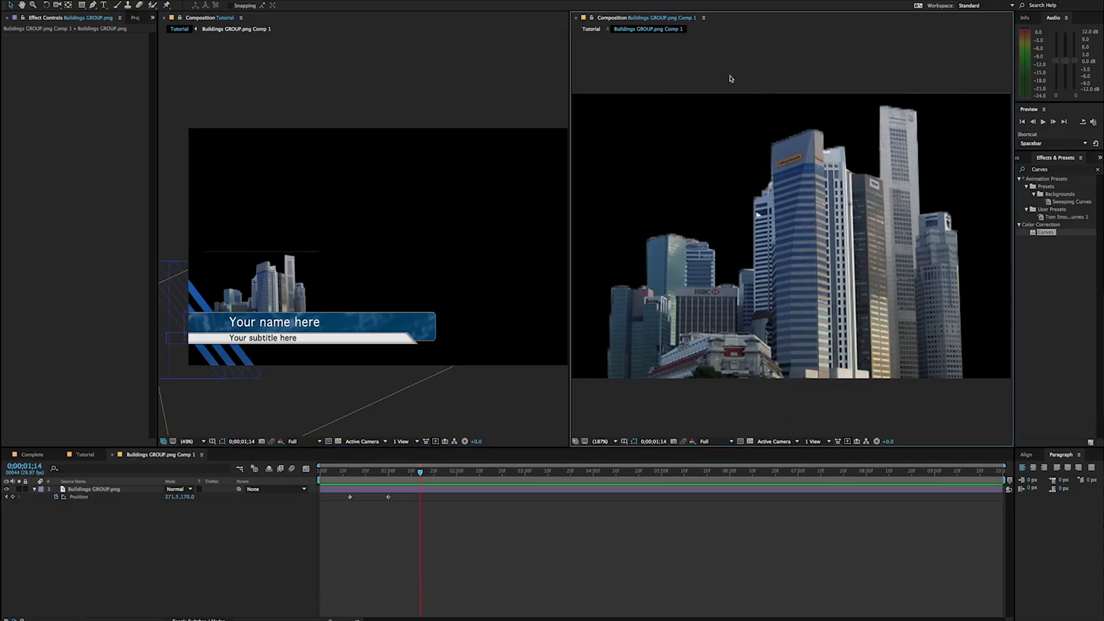
{"action": "left_click", "coordinate": [739, 131]}
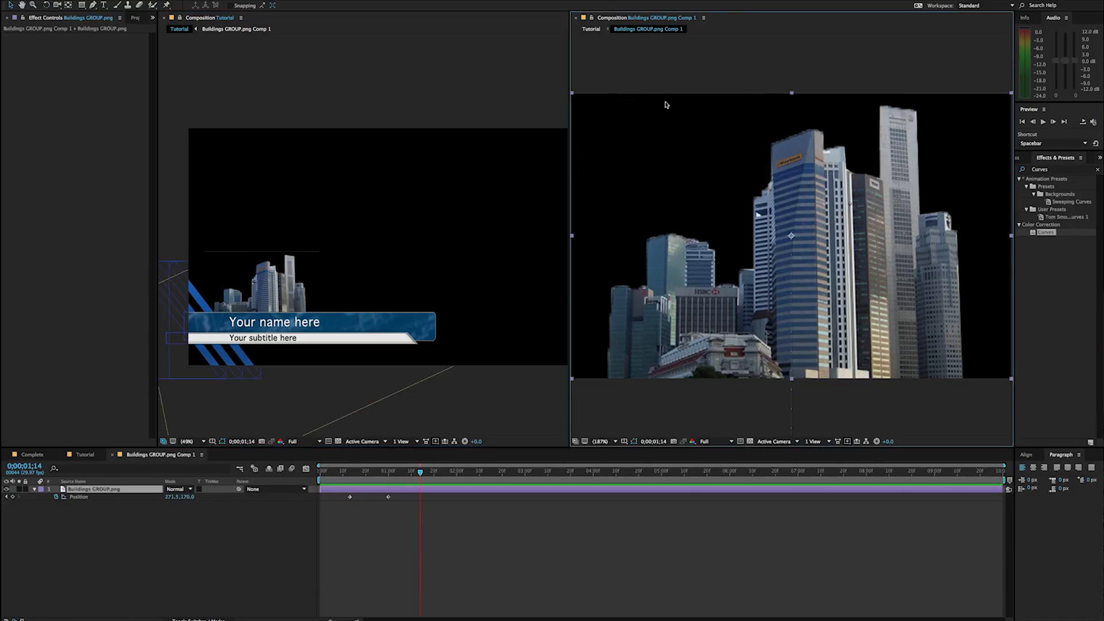
{"action": "key", "text": "q"}
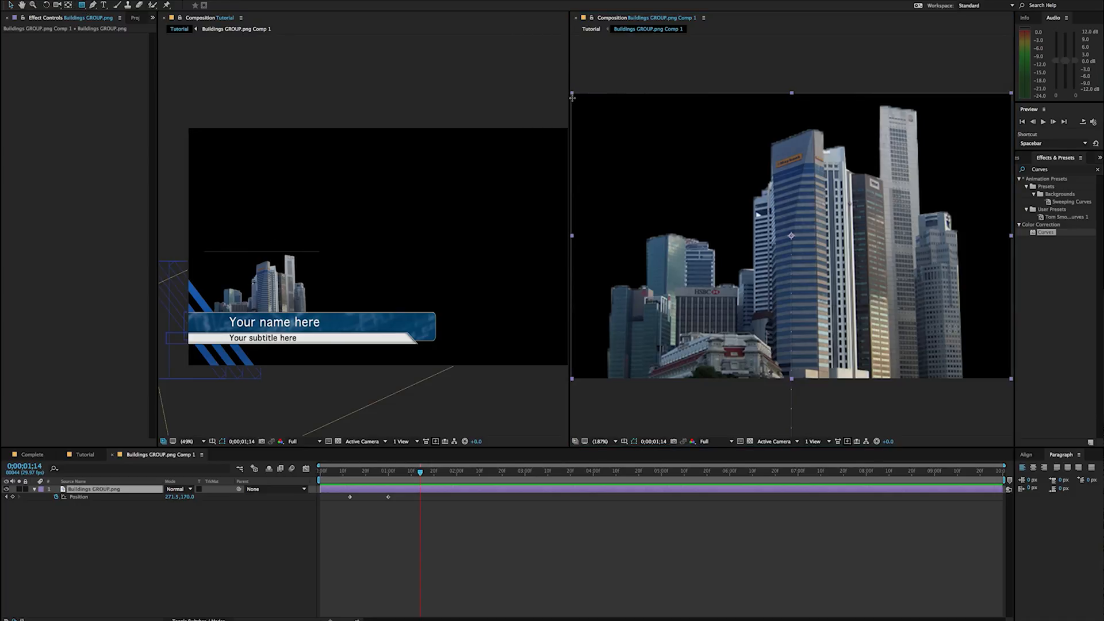
{"action": "left_click_drag", "start_coordinate": [571, 97], "coordinate": [1013, 432]}
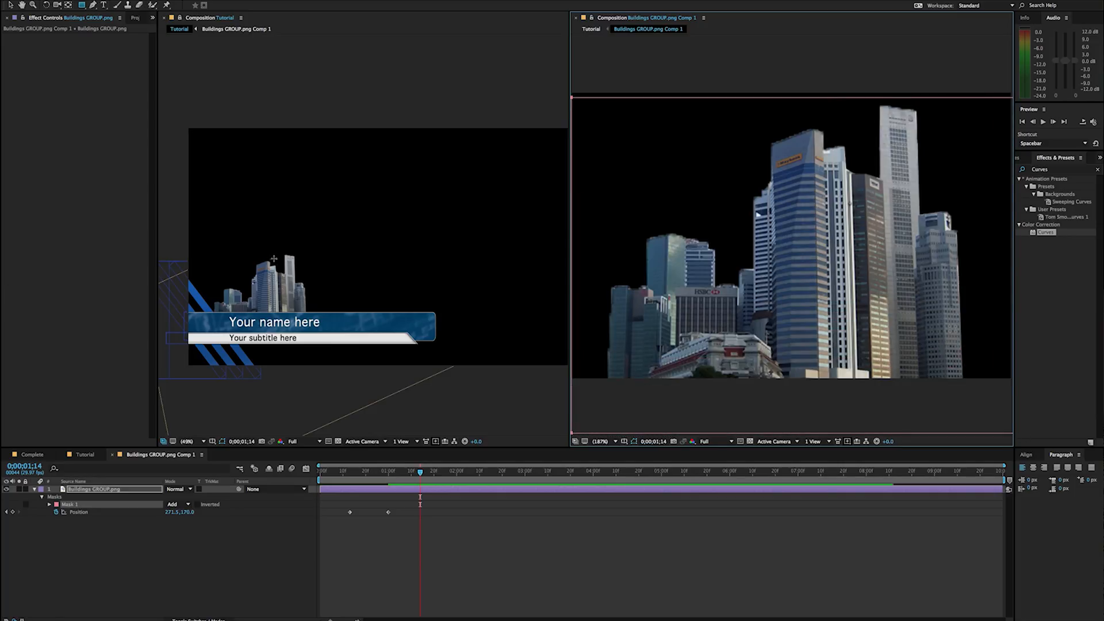
Step: Close the skyline precomp's separate viewer and delete the Buildings GROUP.png Comp 1 layer from the Tutorial composition
{"action": "mouse_move", "coordinate": [421, 474]}
{"action": "left_mouse_down"}
{"action": "mouse_move", "coordinate": [342, 473]}
{"action": "mouse_move", "coordinate": [418, 469]}
{"action": "left_mouse_up"}
{"action": "left_click", "coordinate": [251, 553]}
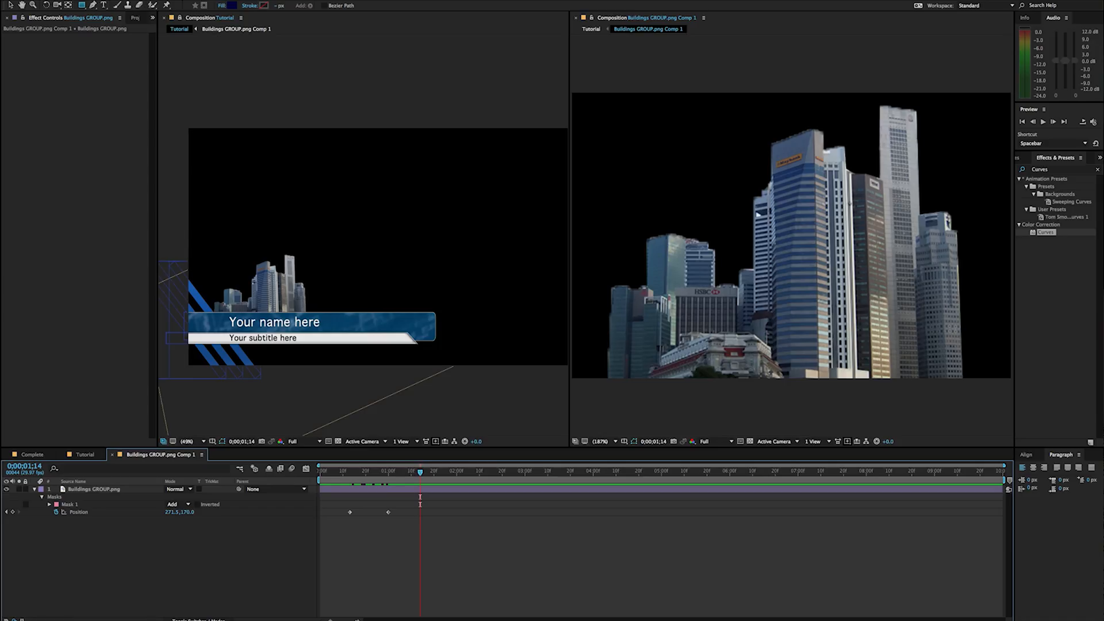
{"action": "left_click", "coordinate": [577, 20]}
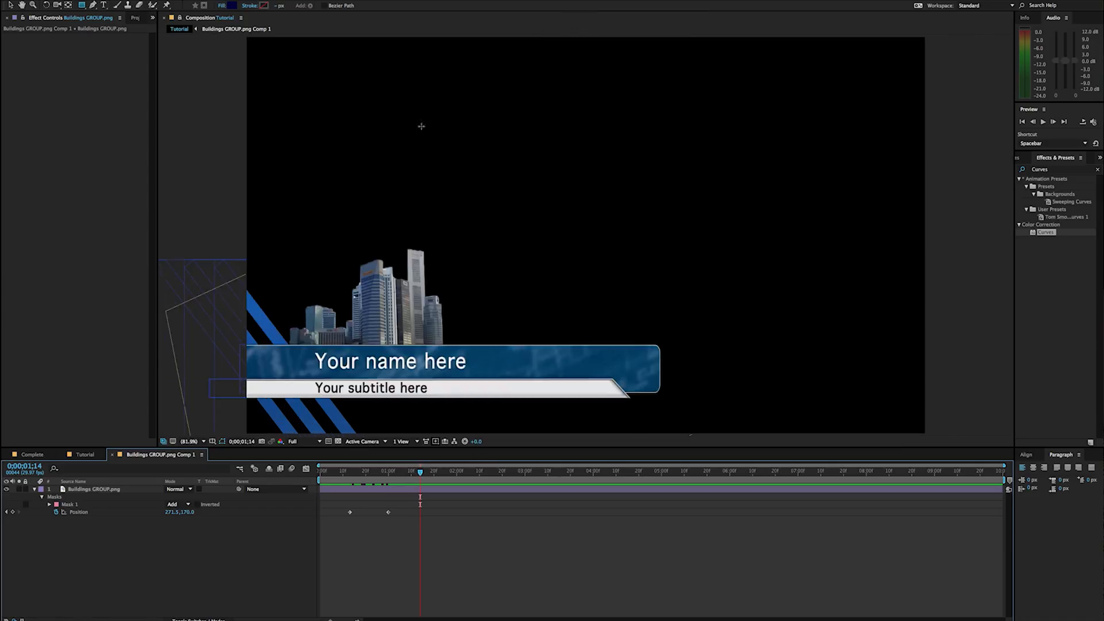
{"action": "scroll", "coordinate": [282, 325], "scroll_direction": "up", "scroll_amount": 2}
{"action": "left_click", "coordinate": [85, 455]}
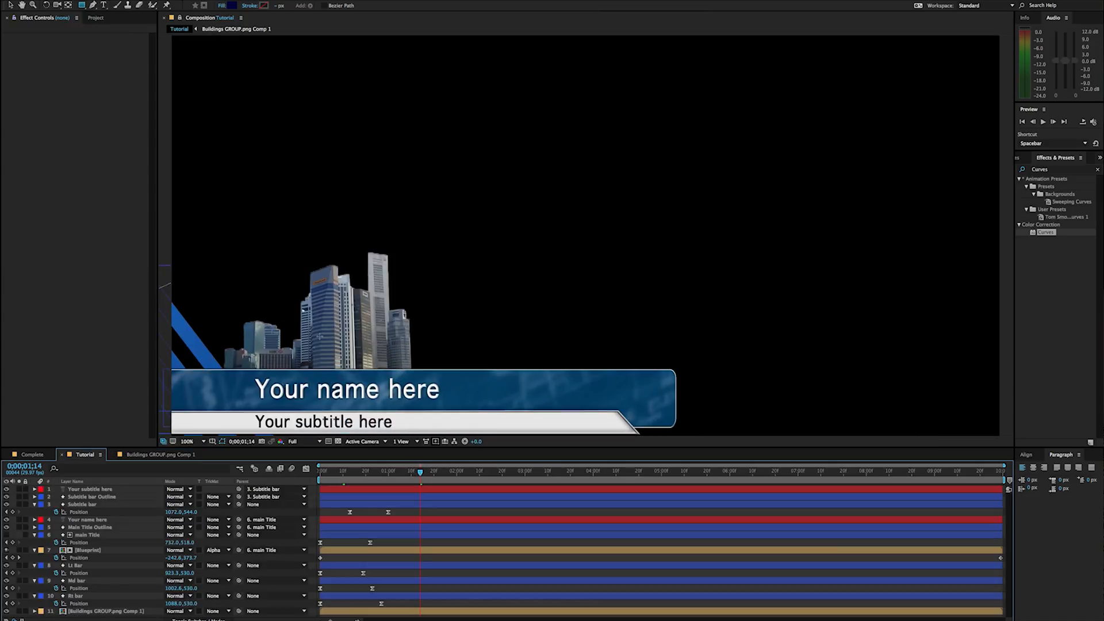
{"action": "left_click", "coordinate": [81, 612]}
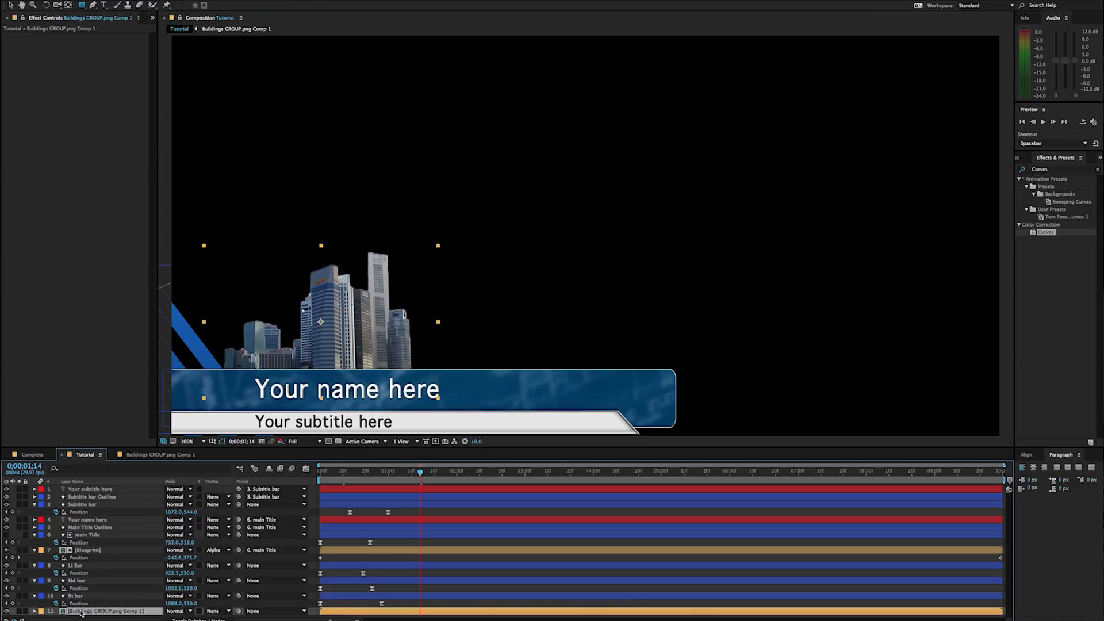
{"action": "key", "text": "Delete"}
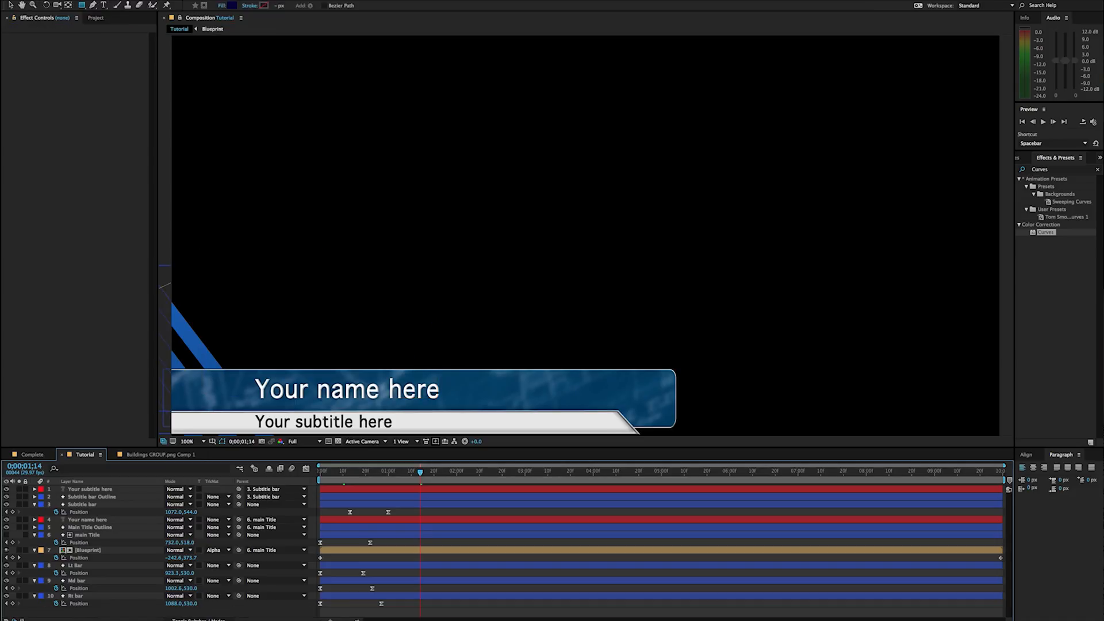
Step: Preview the individual building images Building-1.png to Building-6.png from the project's Buildings folder
{"action": "left_click", "coordinate": [95, 17]}
{"action": "left_click", "coordinate": [54, 124]}
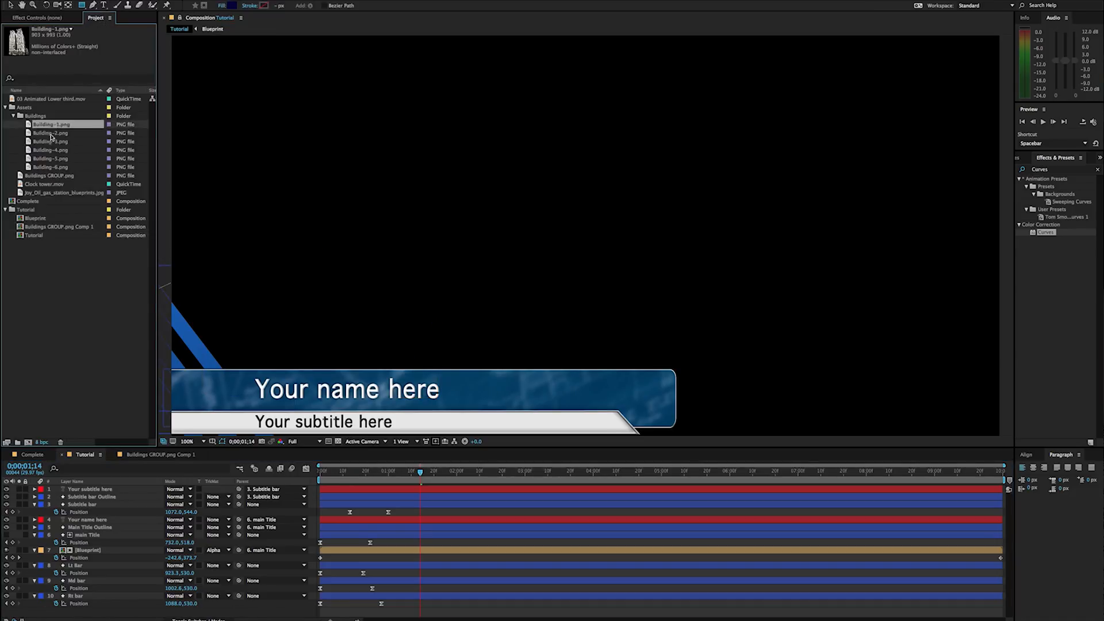
{"action": "double_click", "coordinate": [50, 125]}
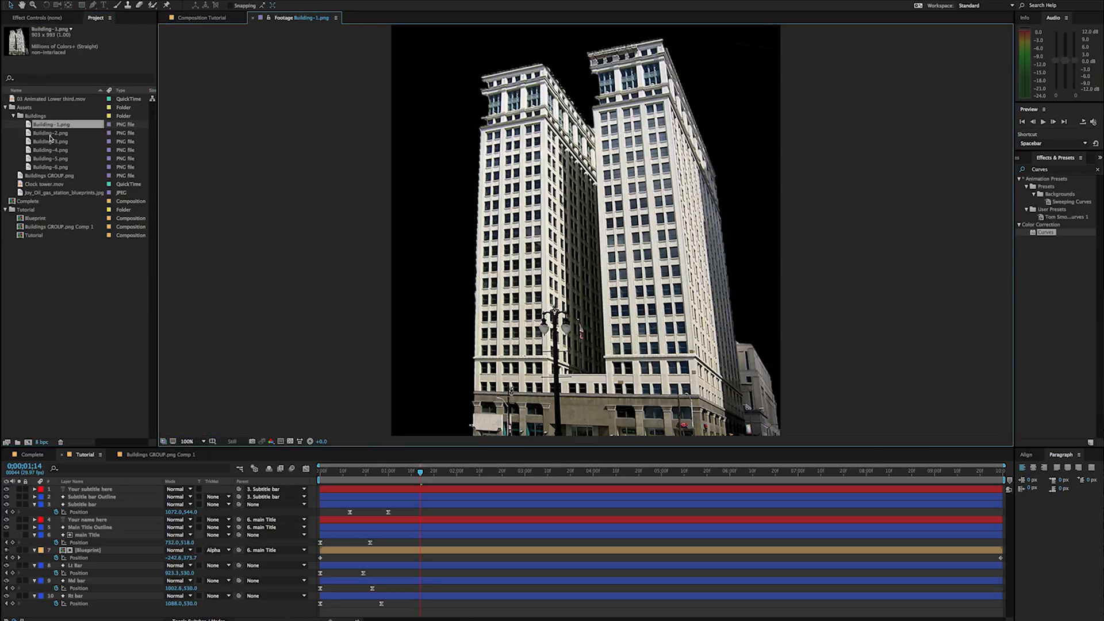
{"action": "double_click", "coordinate": [51, 134]}
{"action": "double_click", "coordinate": [51, 141]}
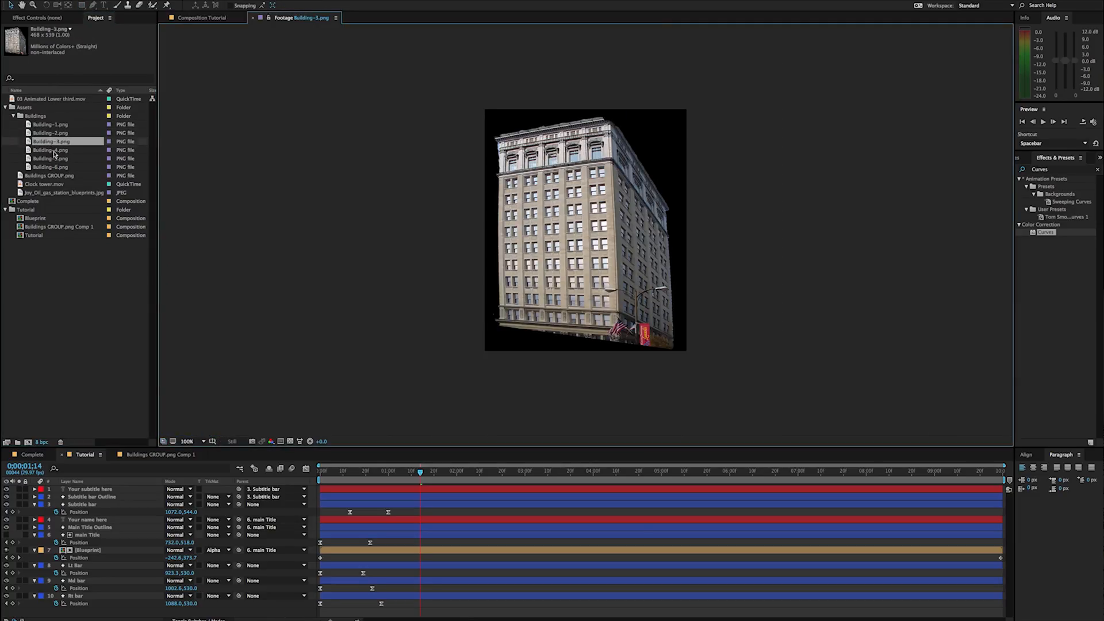
{"action": "double_click", "coordinate": [54, 150]}
{"action": "double_click", "coordinate": [54, 159]}
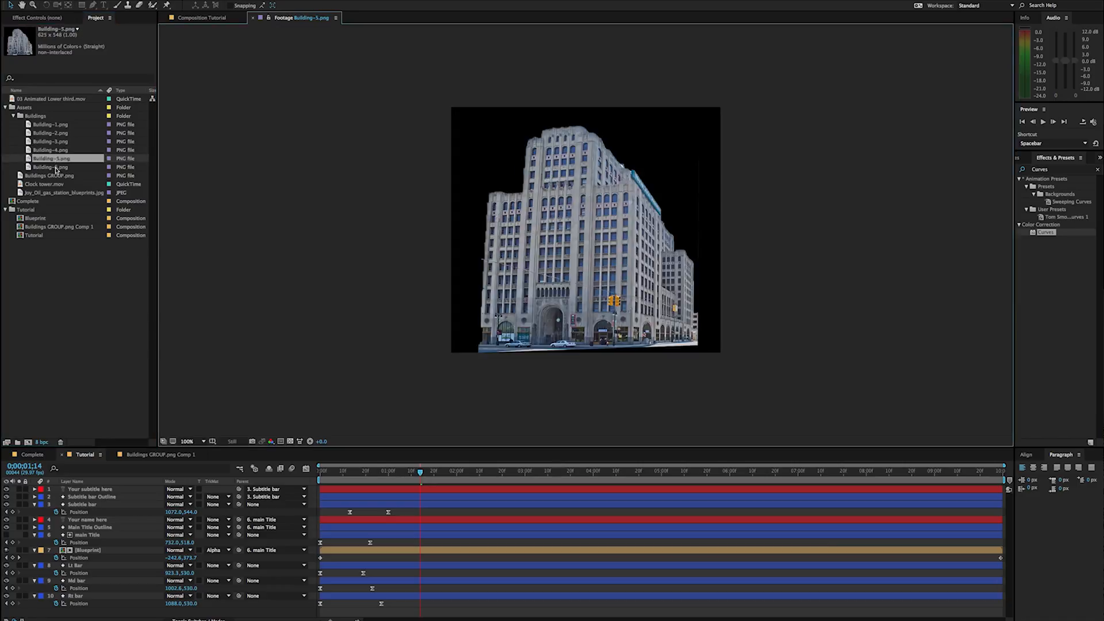
{"action": "double_click", "coordinate": [56, 167]}
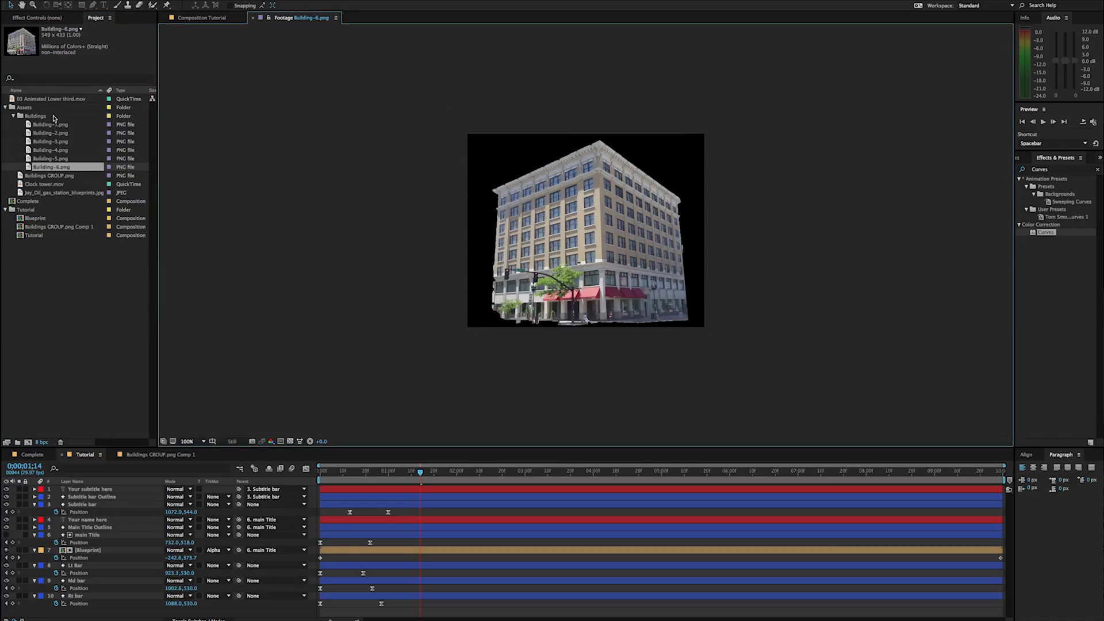
Step: Undo the deletion of the Buildings GROUP.png Comp 1 layer and delete it from the Tutorial composition again
{"action": "key", "text": "ctrl+z"}
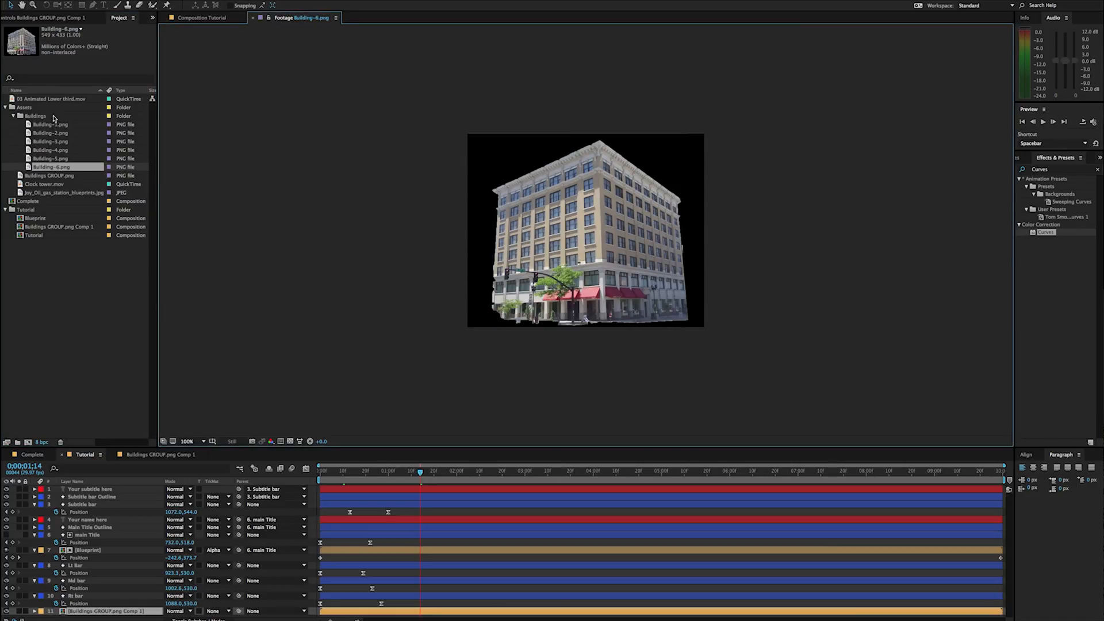
{"action": "left_click", "coordinate": [86, 598]}
{"action": "left_click", "coordinate": [86, 611]}
{"action": "key", "text": "Delete"}
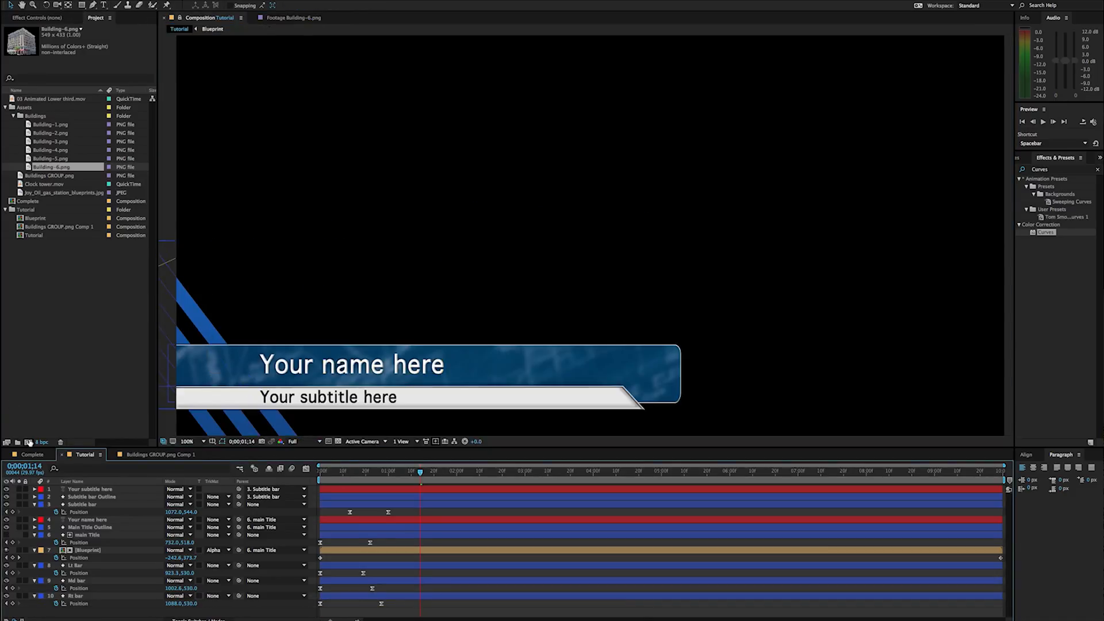
Step: Create a new composition with a width and height of 800 px
{"action": "left_click", "coordinate": [29, 443]}
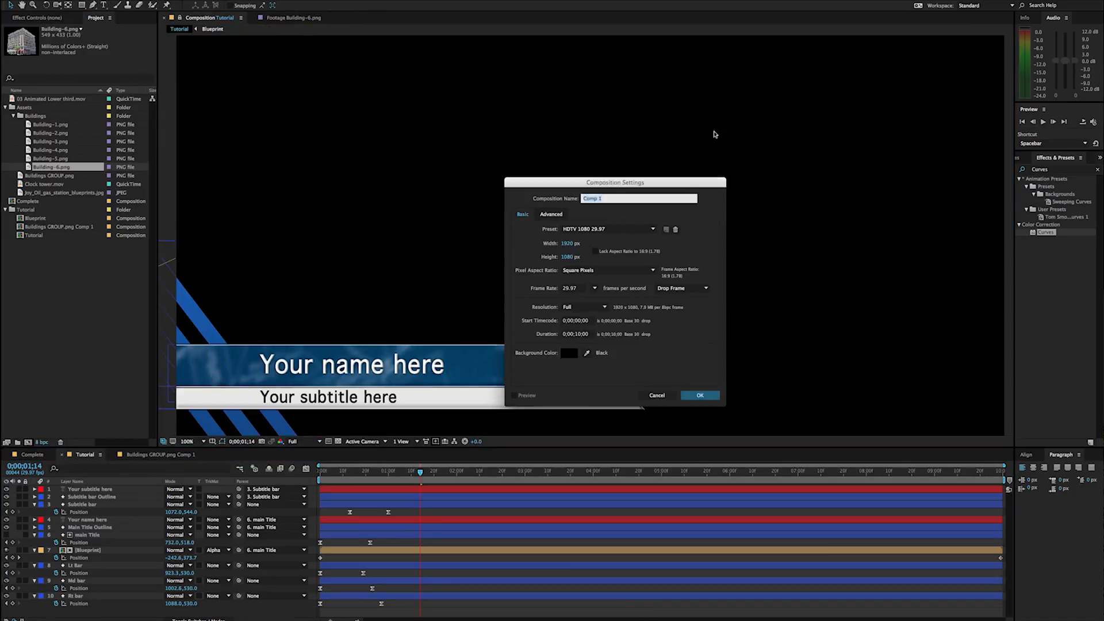
{"action": "left_click", "coordinate": [569, 245]}
{"action": "type", "text": "800"}
{"action": "key", "text": "Tab"}
{"action": "type", "text": "800"}
{"action": "key", "text": "Return"}
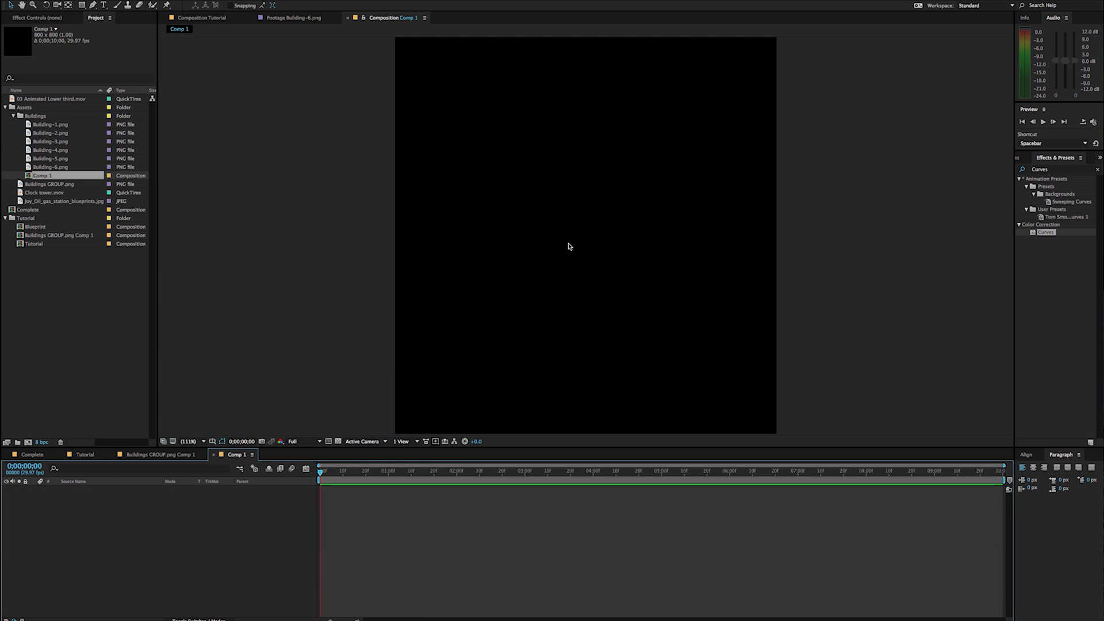
Step: Add Building-1.png to Comp 1, scale it to 30%, and place it in the frame's lower left area
{"action": "left_click_drag", "start_coordinate": [40, 128], "coordinate": [510, 257]}
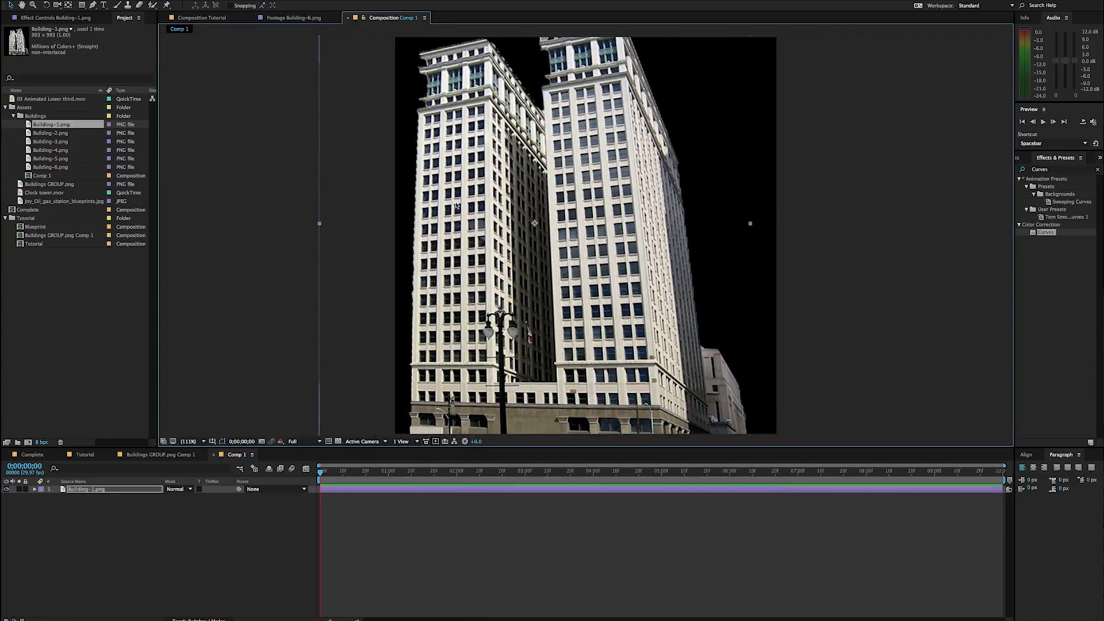
{"action": "key", "text": "s"}
{"action": "left_click_drag", "start_coordinate": [180, 496], "coordinate": [144, 500]}
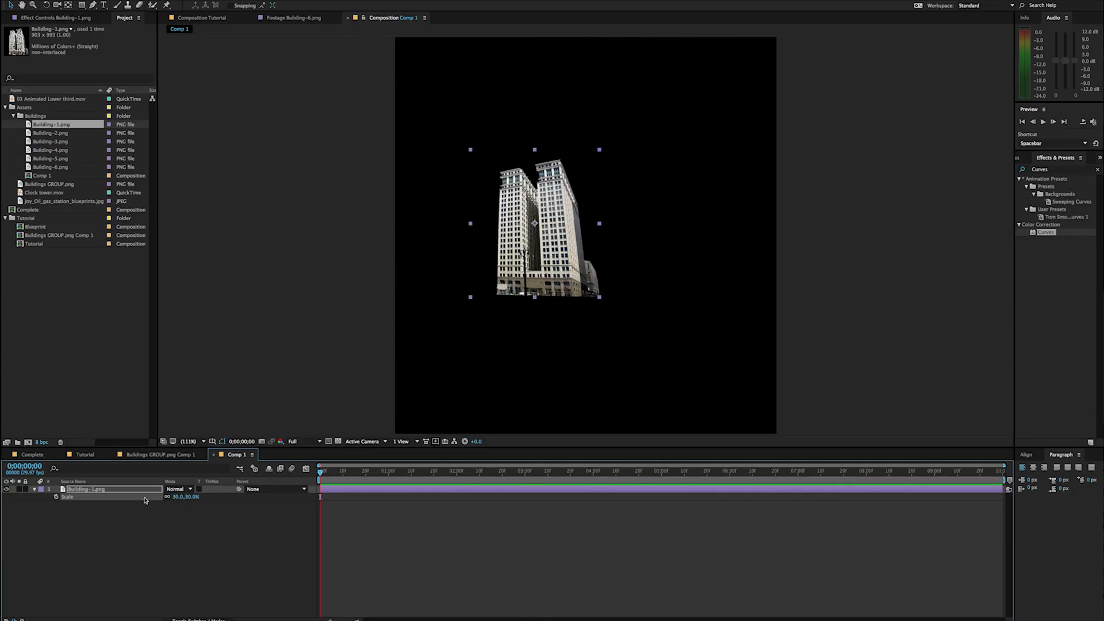
{"action": "left_click_drag", "start_coordinate": [523, 283], "coordinate": [484, 353]}
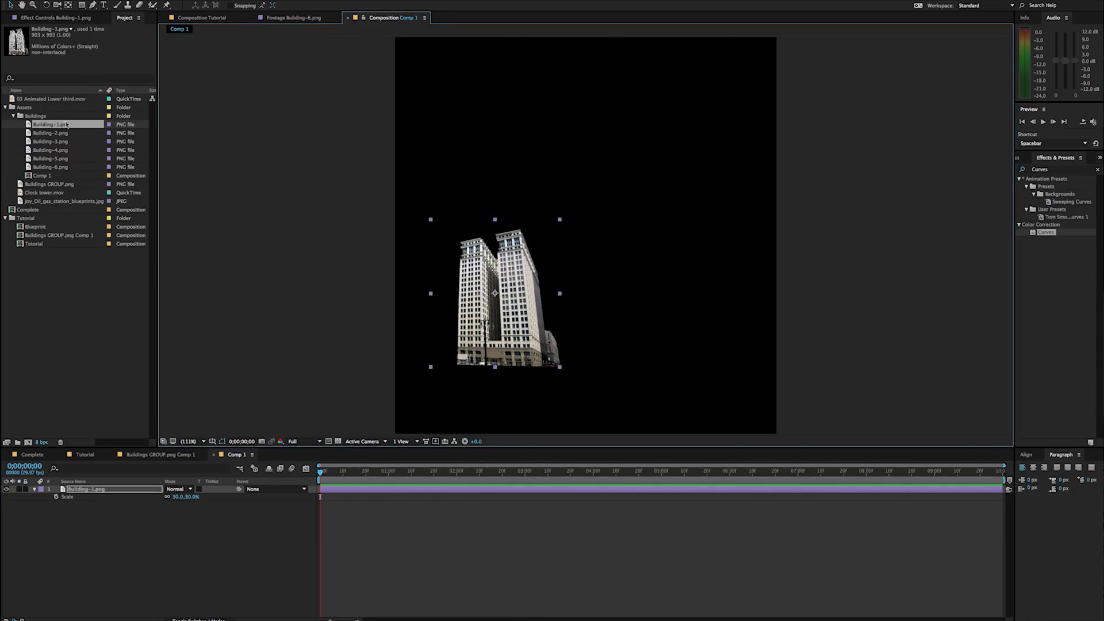
Step: Add Building-2.png at 45% scale beside the first building, and Building-3.png at 55% scale on the group's right side
{"action": "left_click_drag", "start_coordinate": [51, 136], "coordinate": [563, 298]}
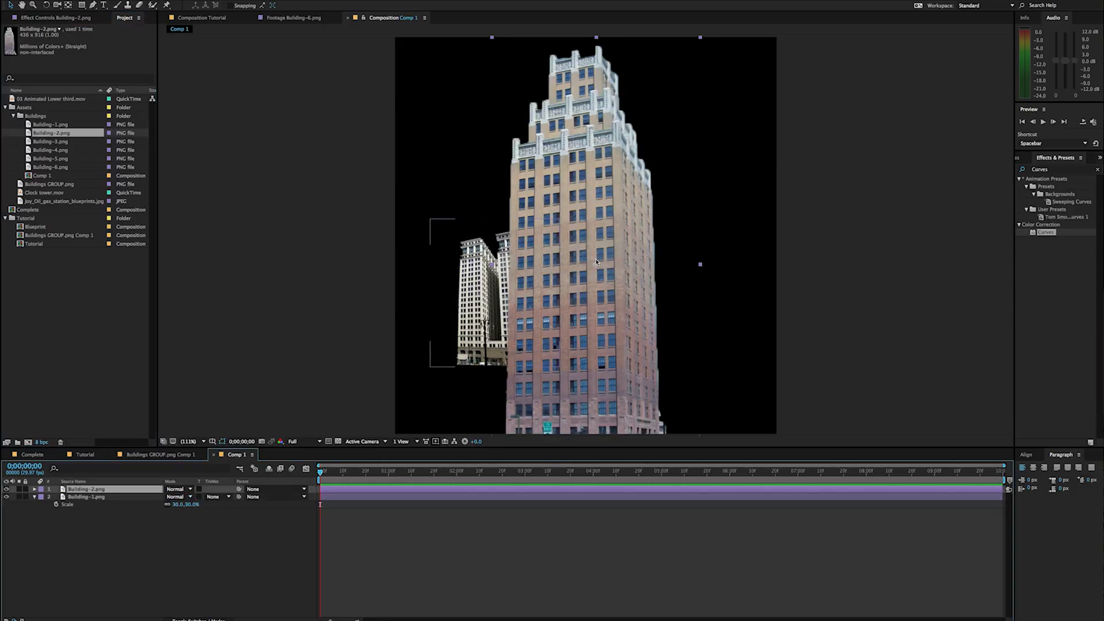
{"action": "mouse_move", "coordinate": [175, 497]}
{"action": "left_mouse_down"}
{"action": "mouse_move", "coordinate": [138, 499]}
{"action": "mouse_move", "coordinate": [169, 499]}
{"action": "left_mouse_up"}
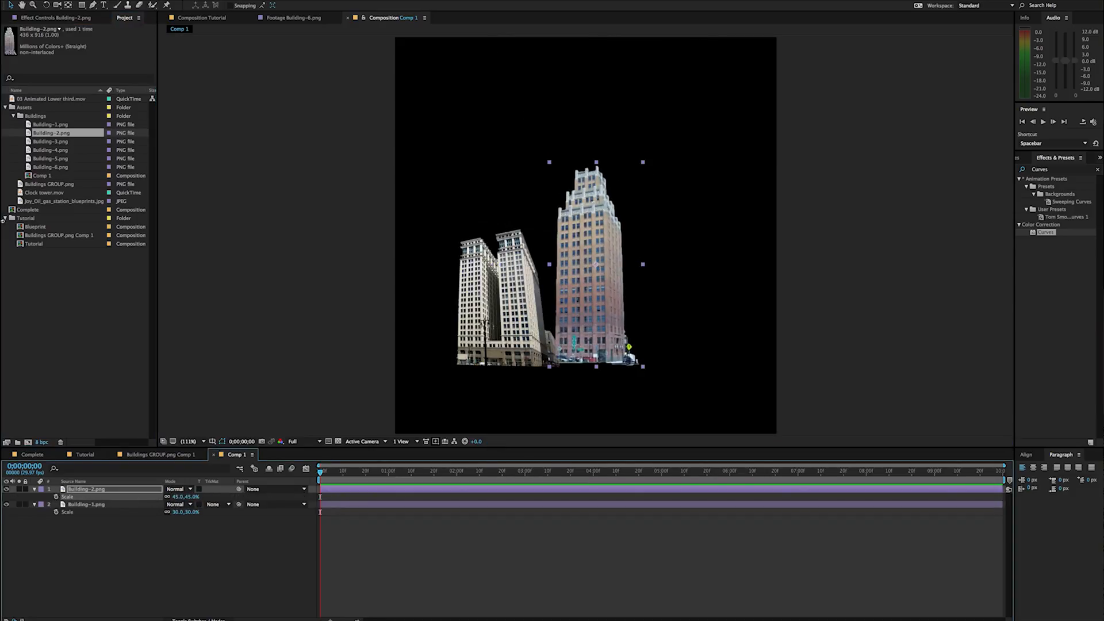
{"action": "left_click_drag", "start_coordinate": [47, 143], "coordinate": [561, 283]}
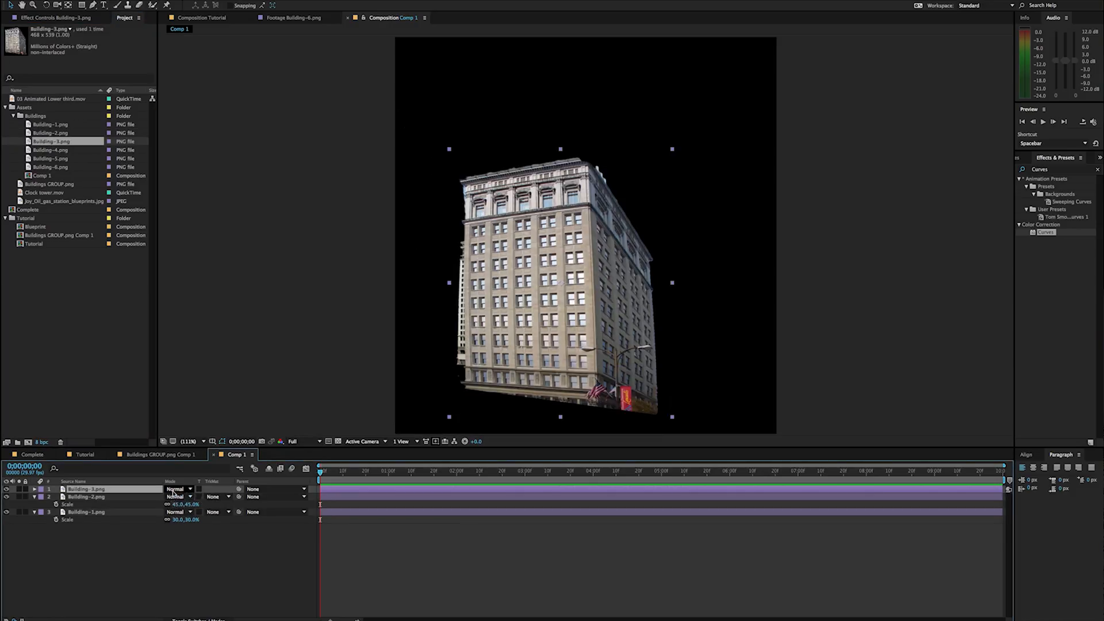
{"action": "key", "text": "s"}
{"action": "left_click_drag", "start_coordinate": [180, 497], "coordinate": [151, 497]}
{"action": "left_click_drag", "start_coordinate": [542, 315], "coordinate": [631, 327]}
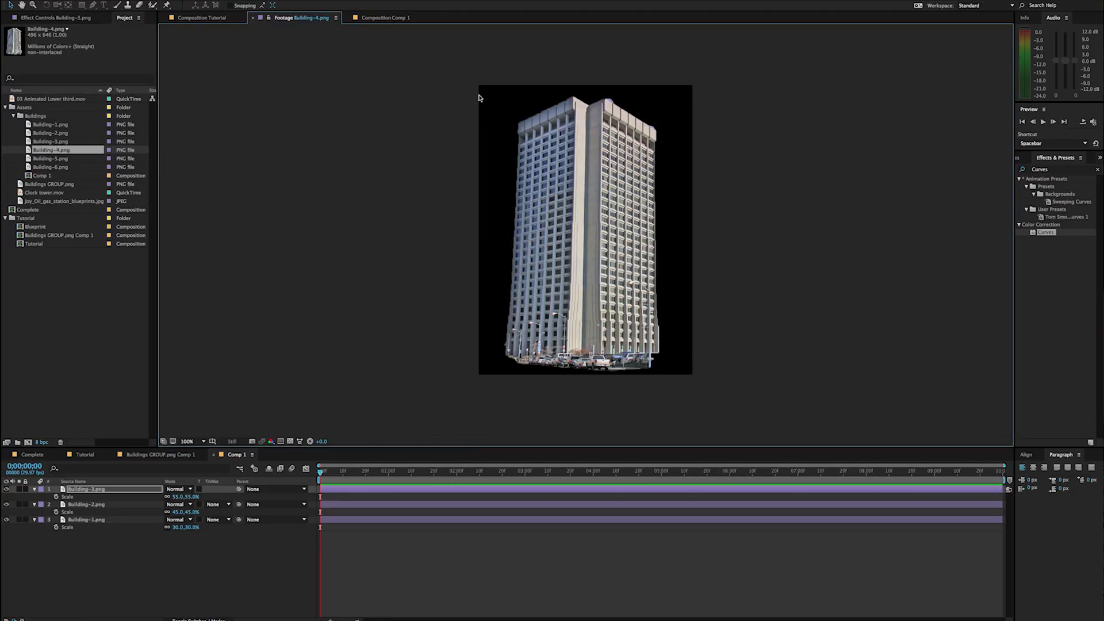
Step: Close the Building-4.png footage preview and add that image to Comp 1 at 63% scale, in front of the left buildings
{"action": "left_click", "coordinate": [253, 19]}
{"action": "left_click_drag", "start_coordinate": [58, 151], "coordinate": [524, 271]}
{"action": "key", "text": "s"}
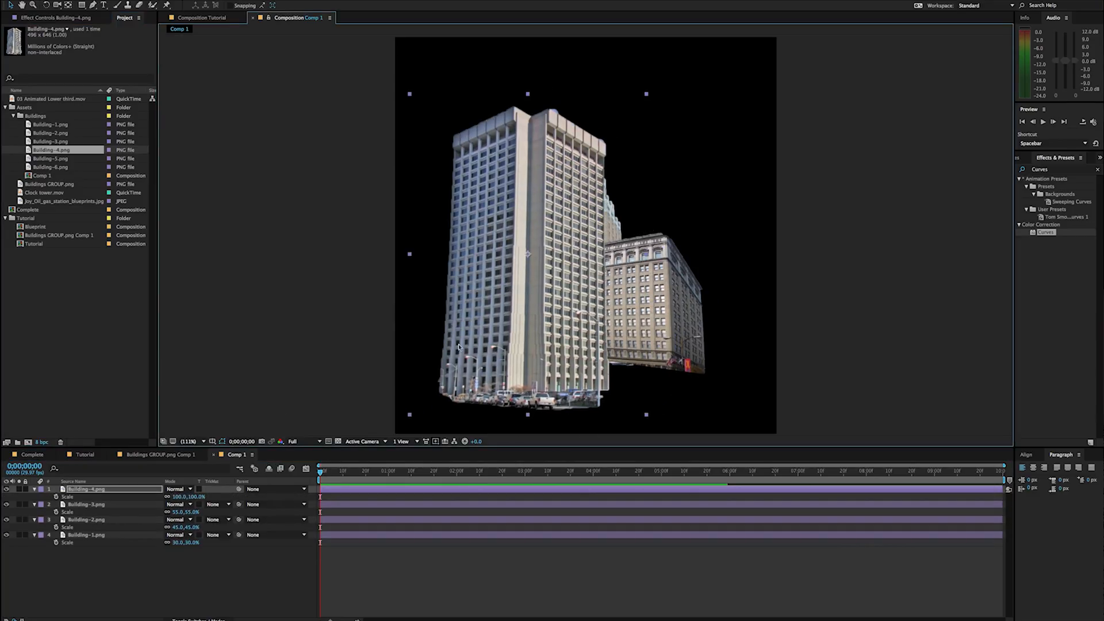
{"action": "left_click_drag", "start_coordinate": [176, 497], "coordinate": [157, 498]}
Step: Add Building-5.png at 50% scale in the middle of the group, and Building-6.png at 61% scale in front of it
{"action": "left_click", "coordinate": [64, 159]}
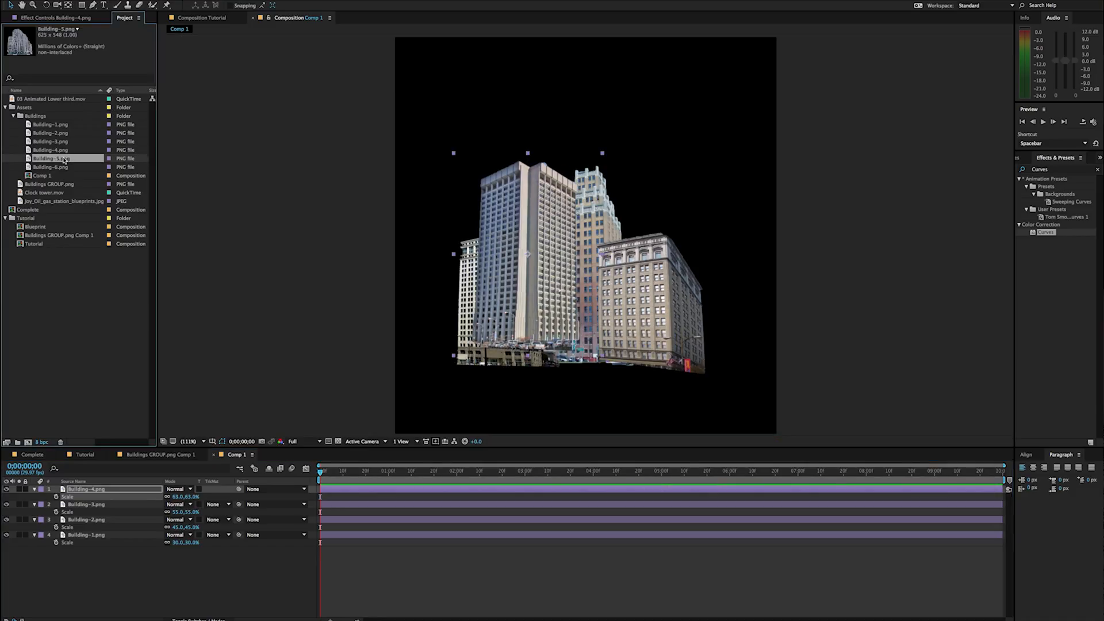
{"action": "left_click_drag", "start_coordinate": [43, 164], "coordinate": [578, 248]}
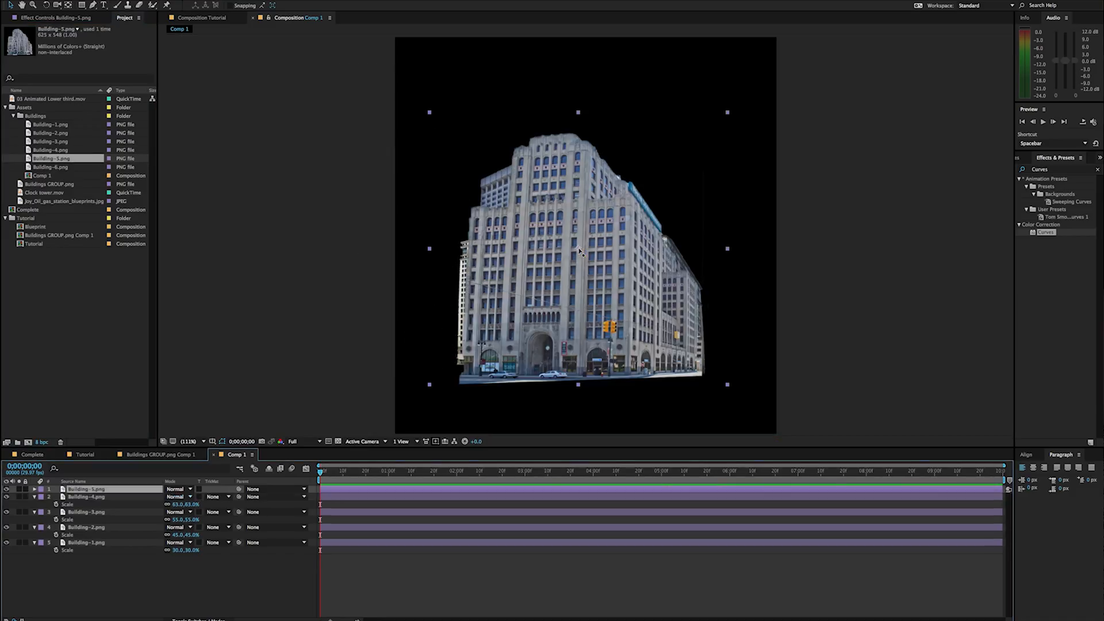
{"action": "left_click_drag", "start_coordinate": [180, 501], "coordinate": [160, 503]}
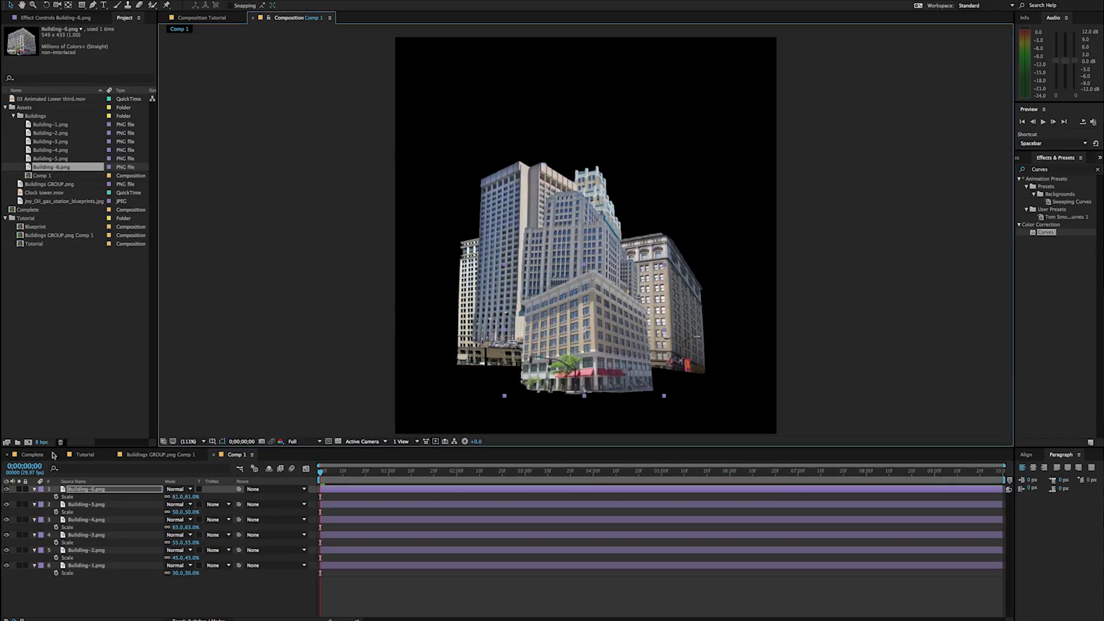
Step: Enlarge Building-1.png to 47% scale and reposition it at the left edge of the building group
{"action": "left_click", "coordinate": [460, 272]}
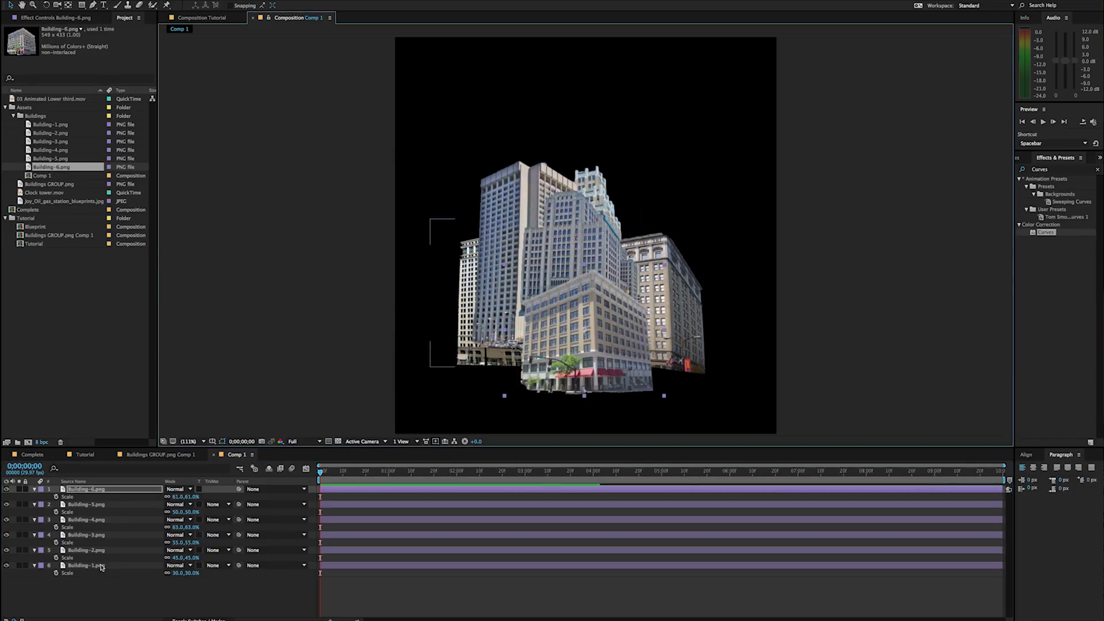
{"action": "left_click_drag", "start_coordinate": [469, 294], "coordinate": [429, 311]}
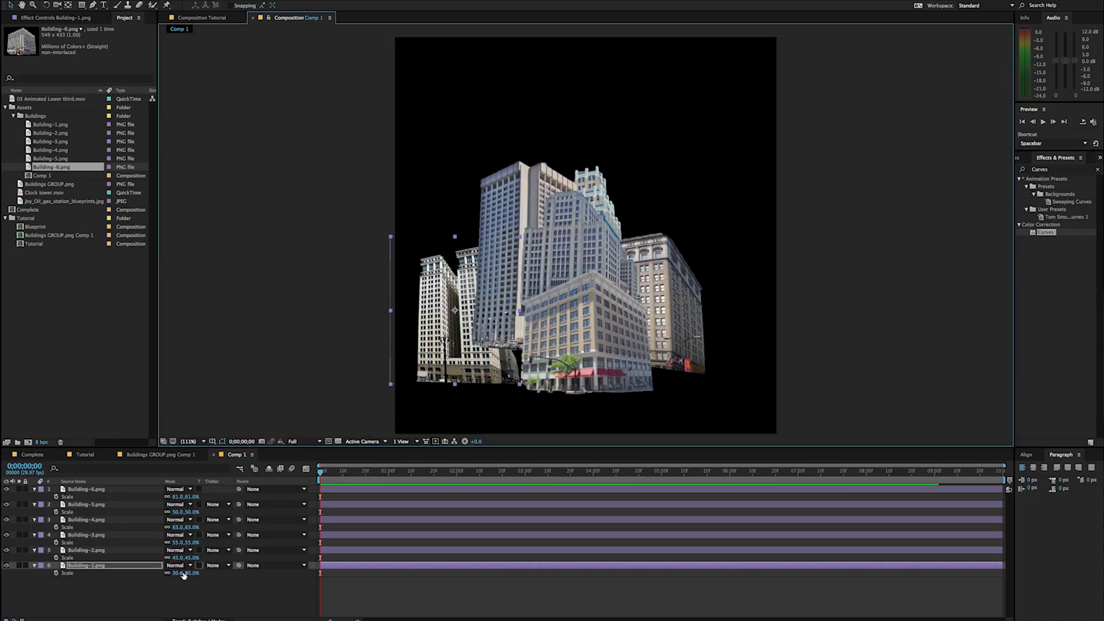
{"action": "left_click_drag", "start_coordinate": [179, 573], "coordinate": [188, 573]}
{"action": "left_click_drag", "start_coordinate": [435, 394], "coordinate": [450, 343]}
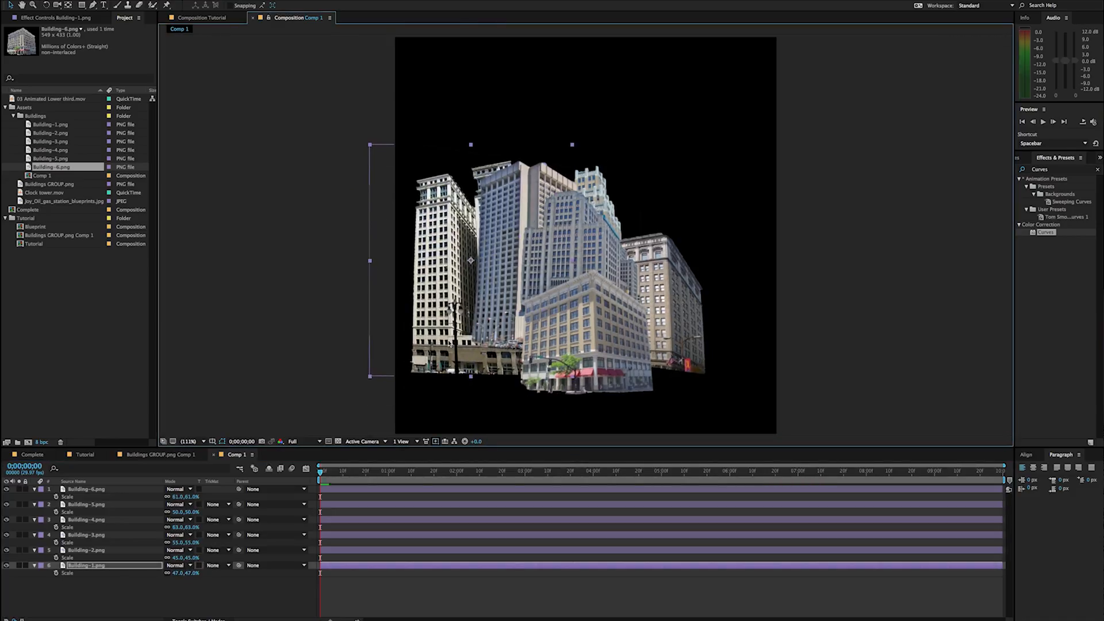
Step: Show the Tutorial composition in the viewer and rename Comp 1 in the project as Seperated buildings
{"action": "left_click", "coordinate": [212, 18]}
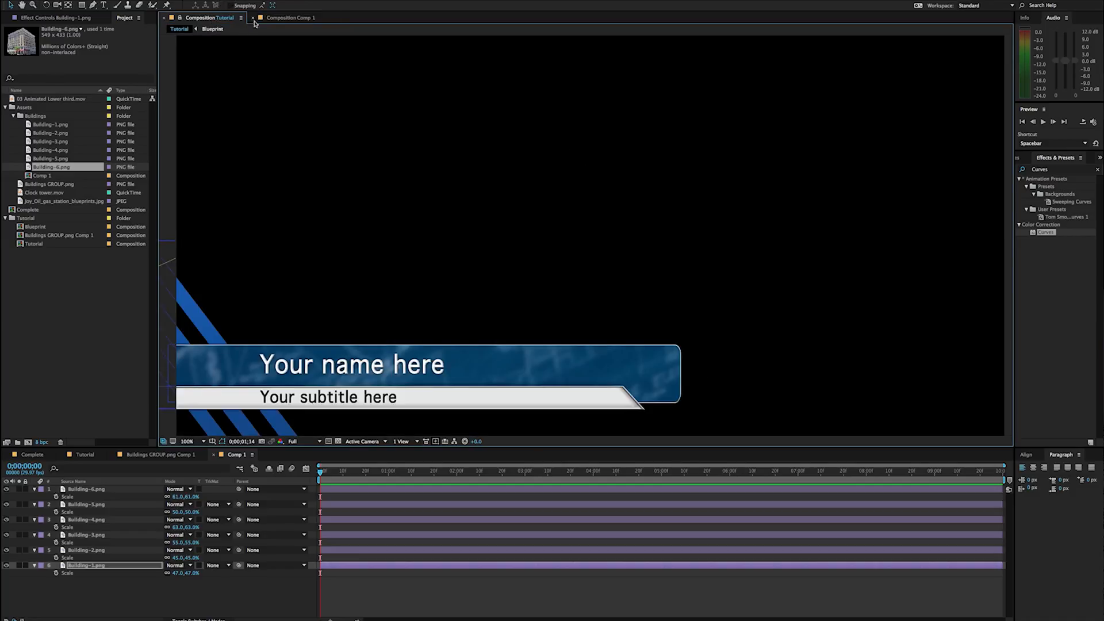
{"action": "left_click", "coordinate": [39, 175]}
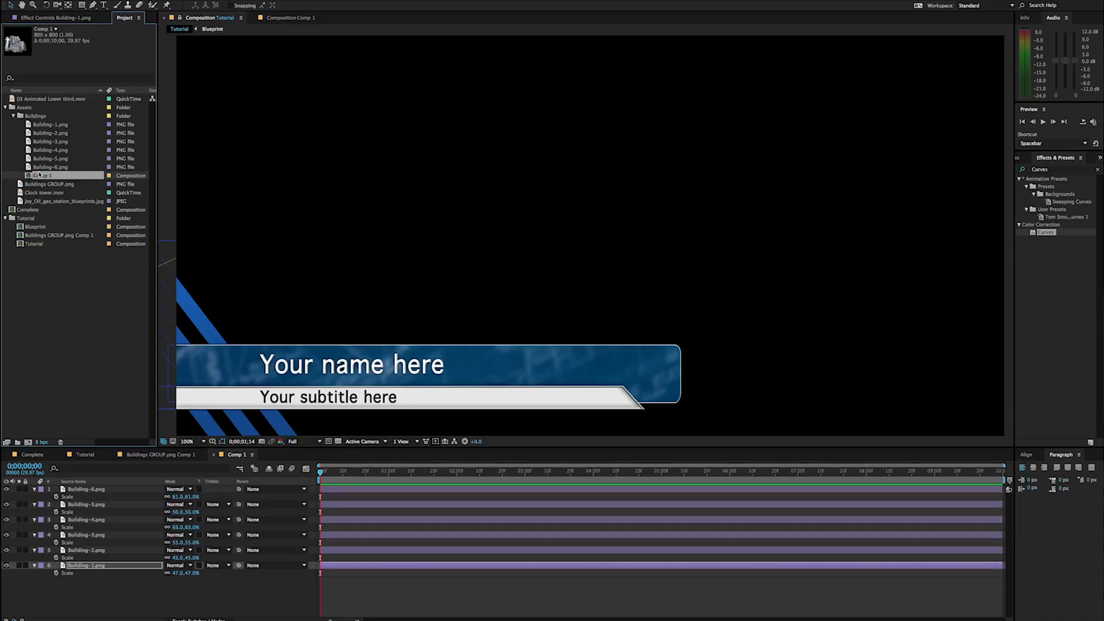
{"action": "key", "text": "Return"}
{"action": "type", "text": "Seperated buildings"}
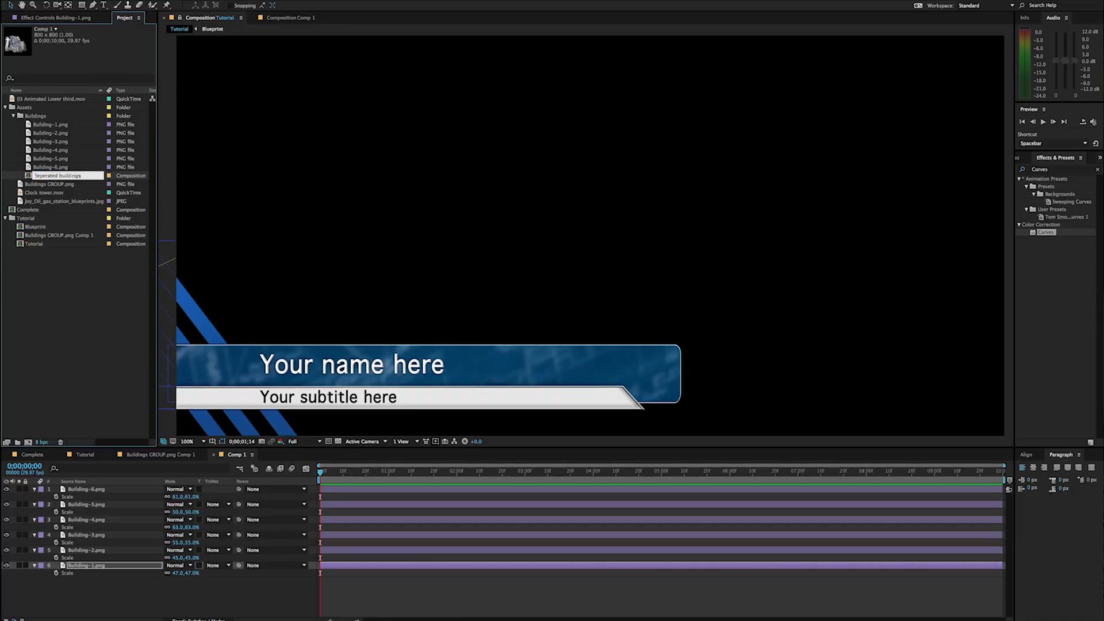
{"action": "key", "text": "Return"}
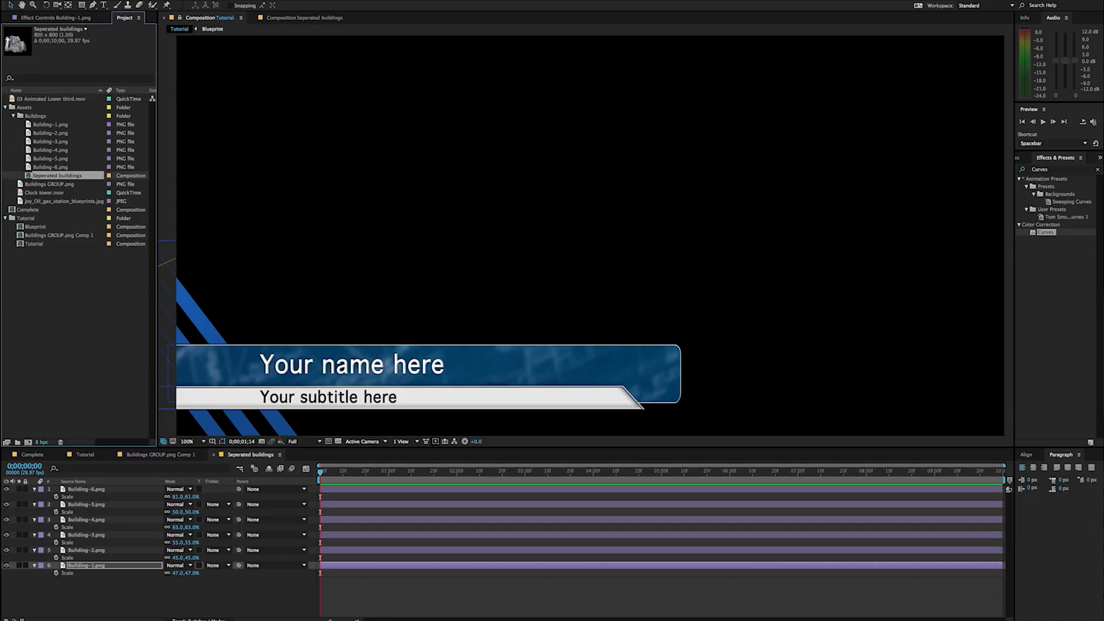
Step: Add the Seperated buildings comp as Tutorial's bottommost layer, position it rising behind the title bar, and close the duplicate Tutorial viewer
{"action": "left_click_drag", "start_coordinate": [37, 181], "coordinate": [378, 276]}
{"action": "left_click_drag", "start_coordinate": [84, 490], "coordinate": [83, 610]}
{"action": "left_click_drag", "start_coordinate": [330, 299], "coordinate": [370, 309]}
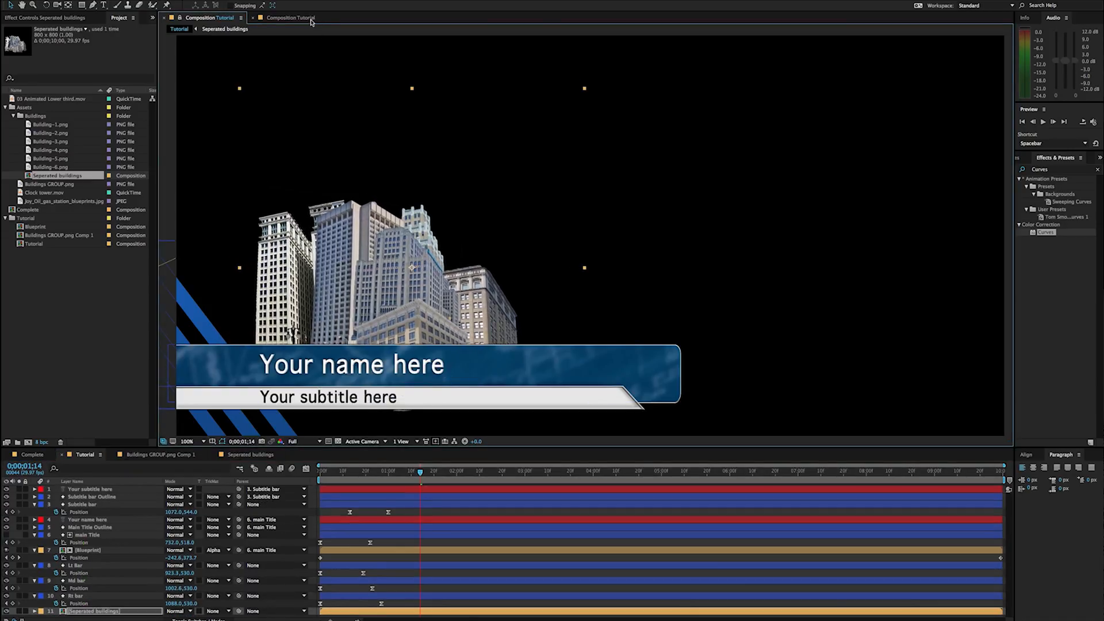
{"action": "left_click", "coordinate": [272, 19]}
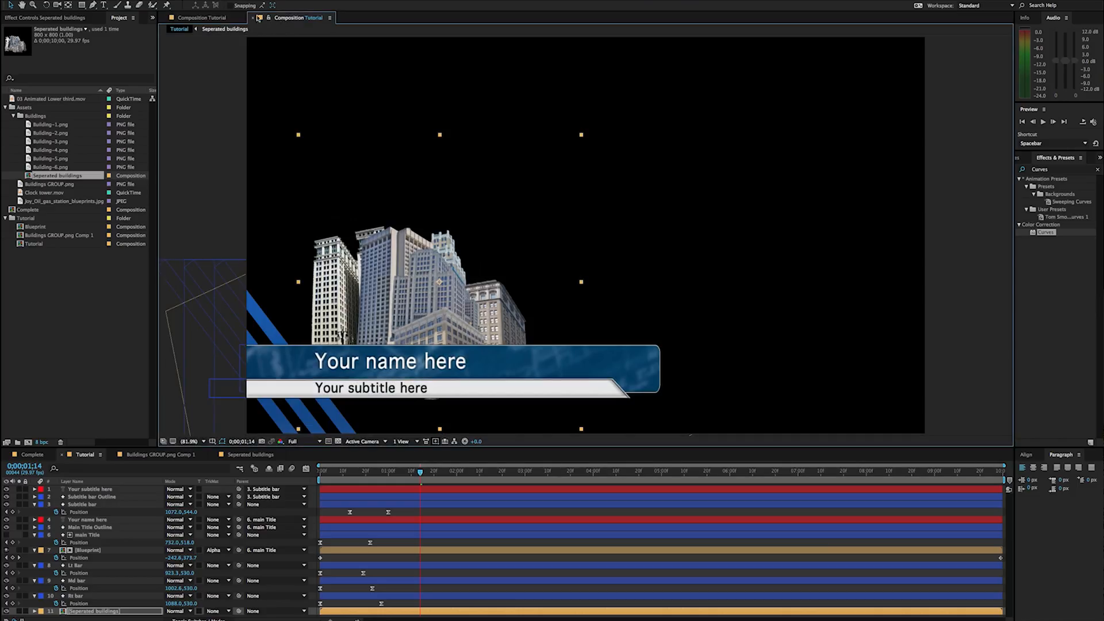
{"action": "left_click", "coordinate": [253, 18]}
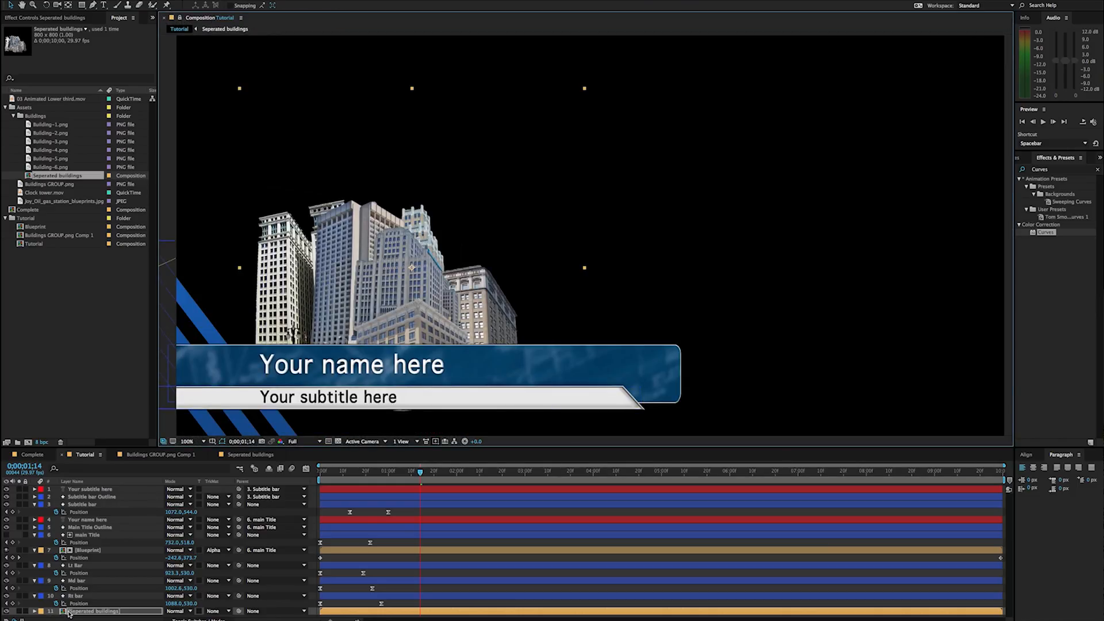
Step: Open the Seperated buildings comp in a second viewer beside the Tutorial viewer, and move Building-6.png up and to the right
{"action": "double_click", "coordinate": [86, 612]}
{"action": "left_click_drag", "start_coordinate": [301, 19], "coordinate": [996, 145]}
{"action": "left_click_drag", "start_coordinate": [362, 256], "coordinate": [529, 242]}
{"action": "key", "text": "v"}
{"action": "left_click_drag", "start_coordinate": [794, 340], "coordinate": [818, 297]}
{"action": "key", "text": "z"}
{"action": "left_click", "coordinate": [323, 291], "text": "alt"}
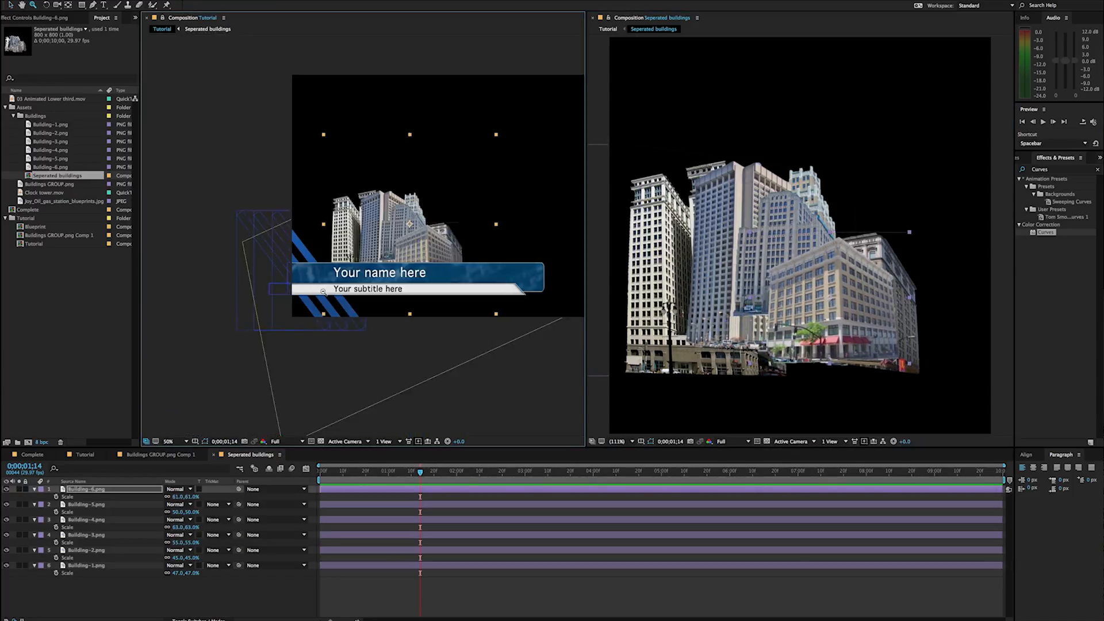
{"action": "left_click_drag", "start_coordinate": [528, 234], "coordinate": [452, 249]}
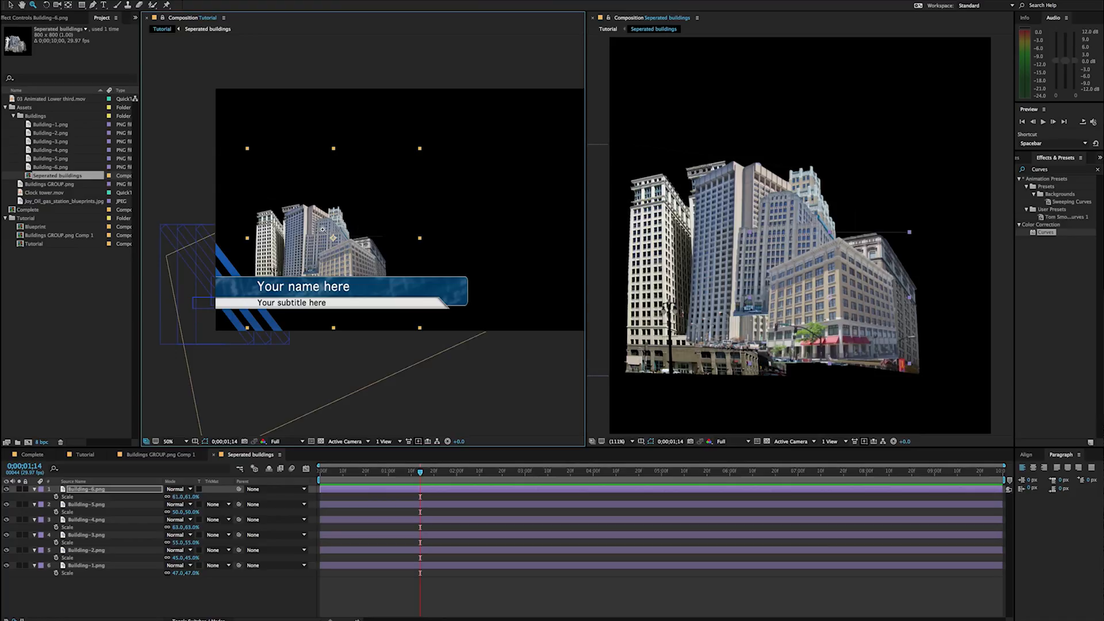
Step: Shrink Building-5.png to 37% scale and move it lower and farther left within the building group
{"action": "key", "text": "v"}
{"action": "left_click", "coordinate": [779, 237]}
{"action": "left_click", "coordinate": [734, 241]}
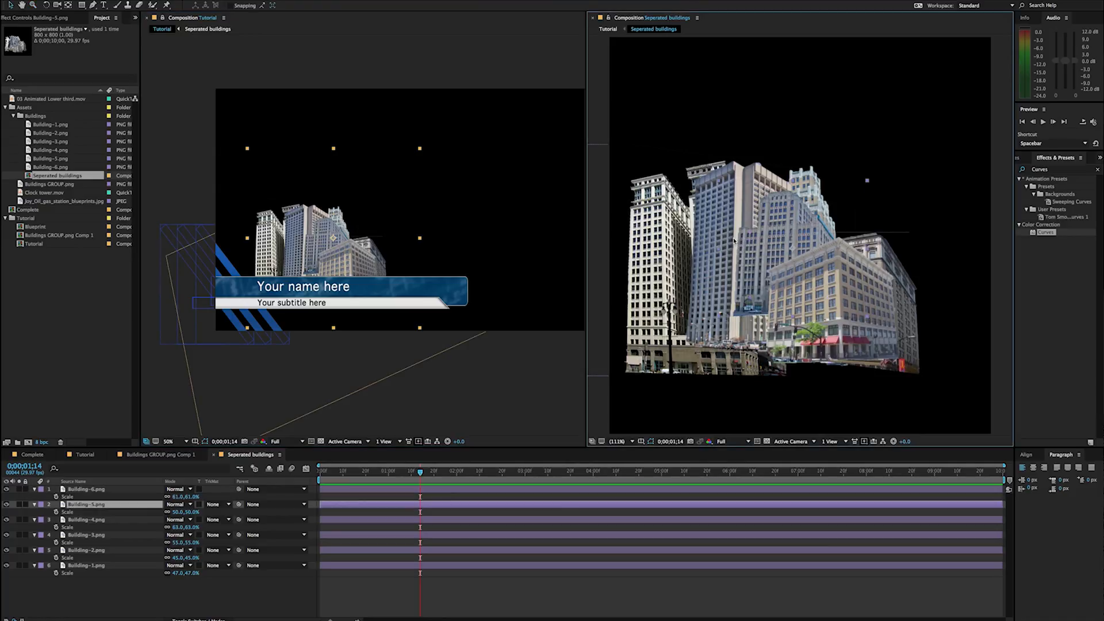
{"action": "left_click_drag", "start_coordinate": [176, 514], "coordinate": [168, 513]}
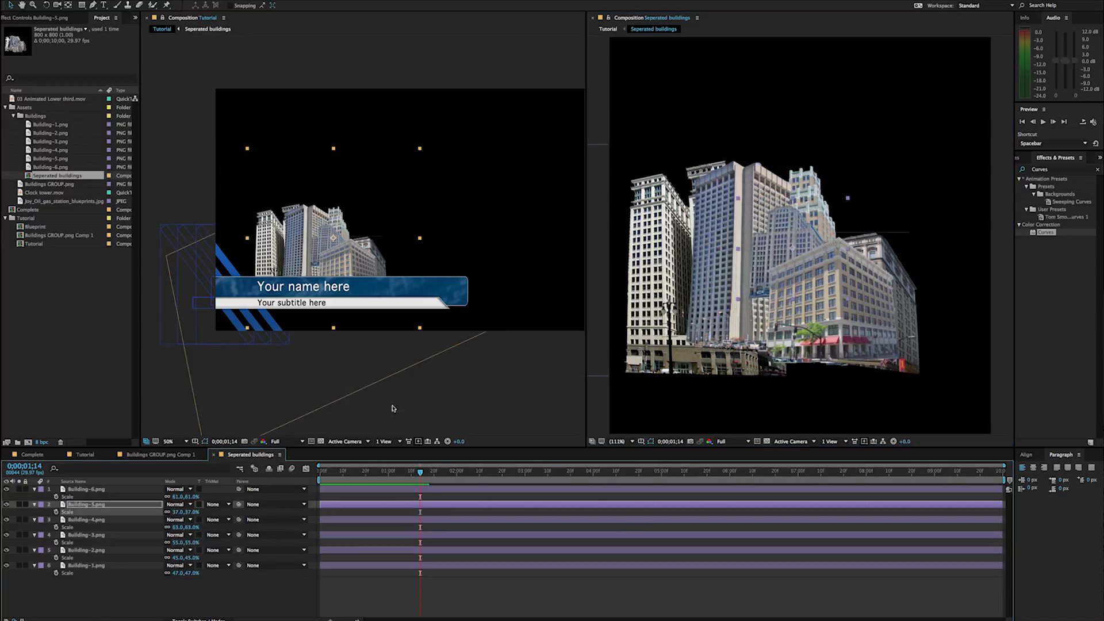
{"action": "left_click_drag", "start_coordinate": [772, 260], "coordinate": [738, 321]}
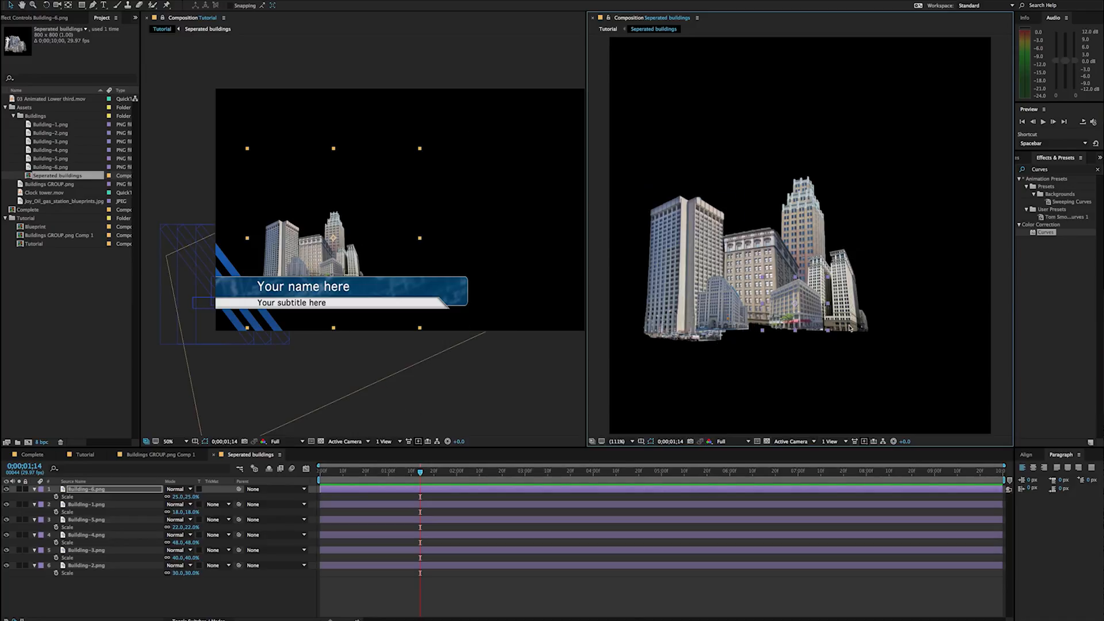
Step: Move all six buildings down to their comp's bottom edge, and raise the precomp in Tutorial so the skyline rises from behind the title bar
{"action": "left_click_drag", "start_coordinate": [934, 325], "coordinate": [633, 214]}
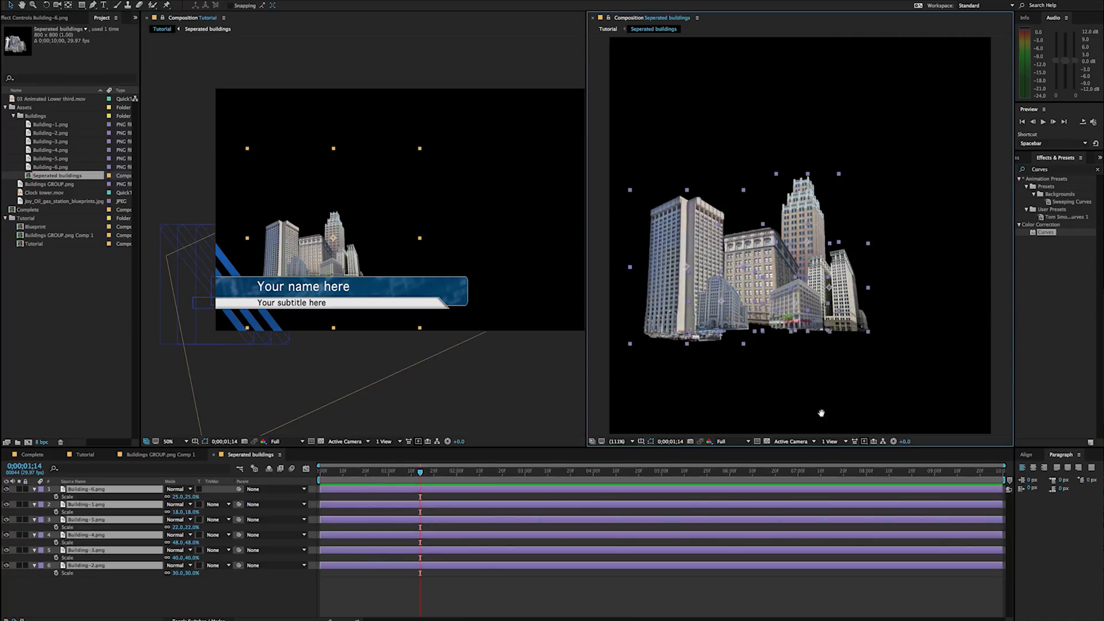
{"action": "left_click_drag", "start_coordinate": [814, 399], "coordinate": [827, 264]}
{"action": "left_click_drag", "start_coordinate": [732, 151], "coordinate": [729, 243]}
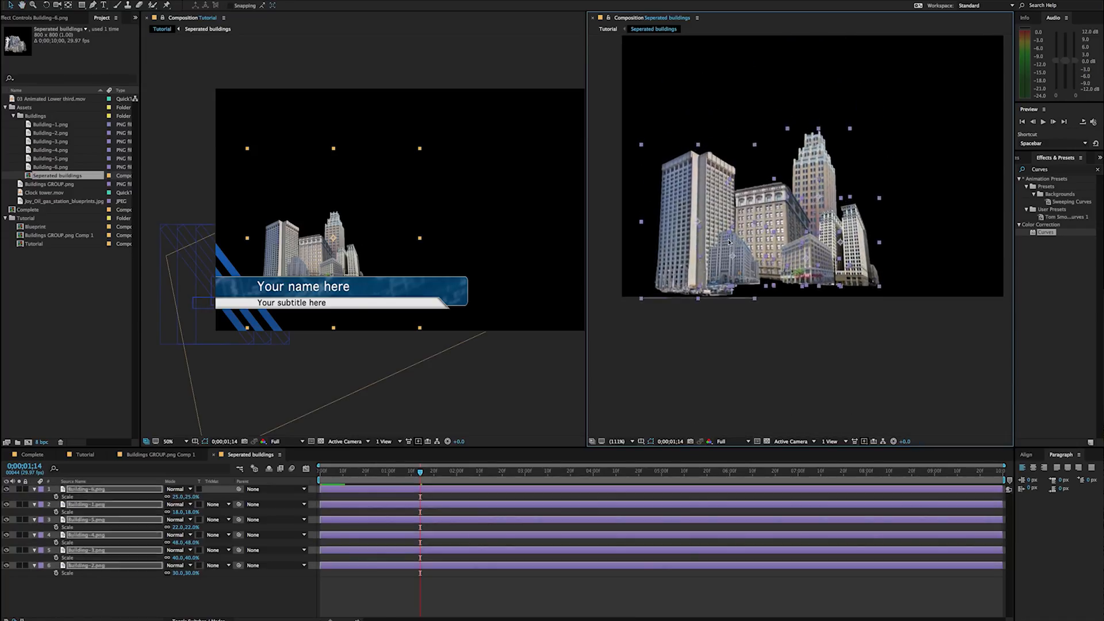
{"action": "left_click_drag", "start_coordinate": [356, 211], "coordinate": [342, 176]}
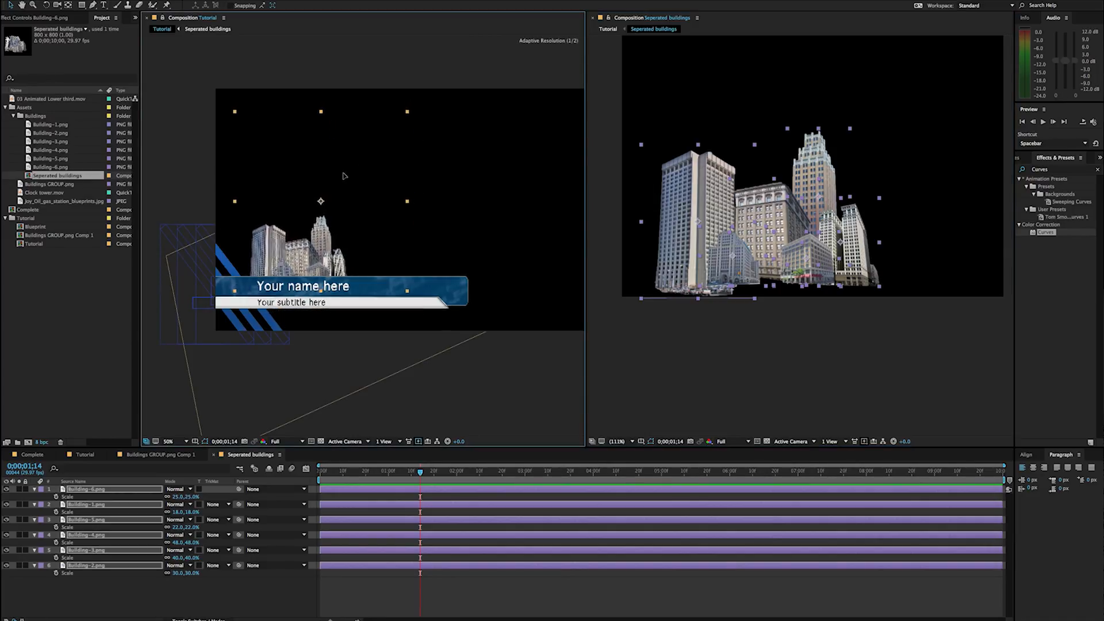
{"action": "left_click", "coordinate": [650, 378]}
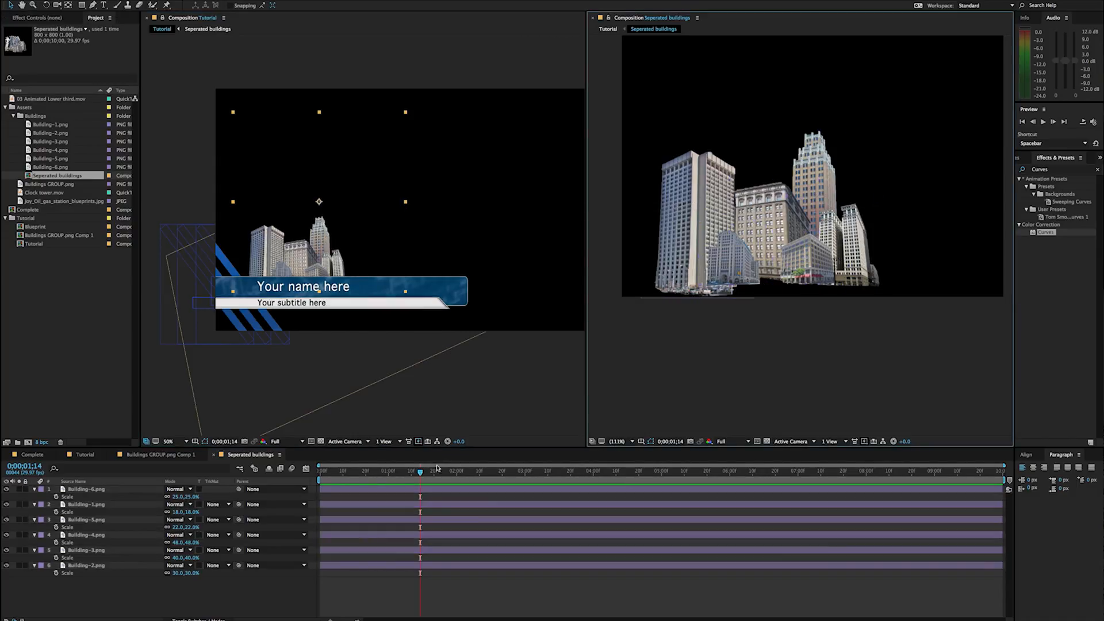
Step: Set Position keyframes for all six building layers at 0;00;00;29 in the Seperated buildings comp
{"action": "left_click", "coordinate": [384, 478]}
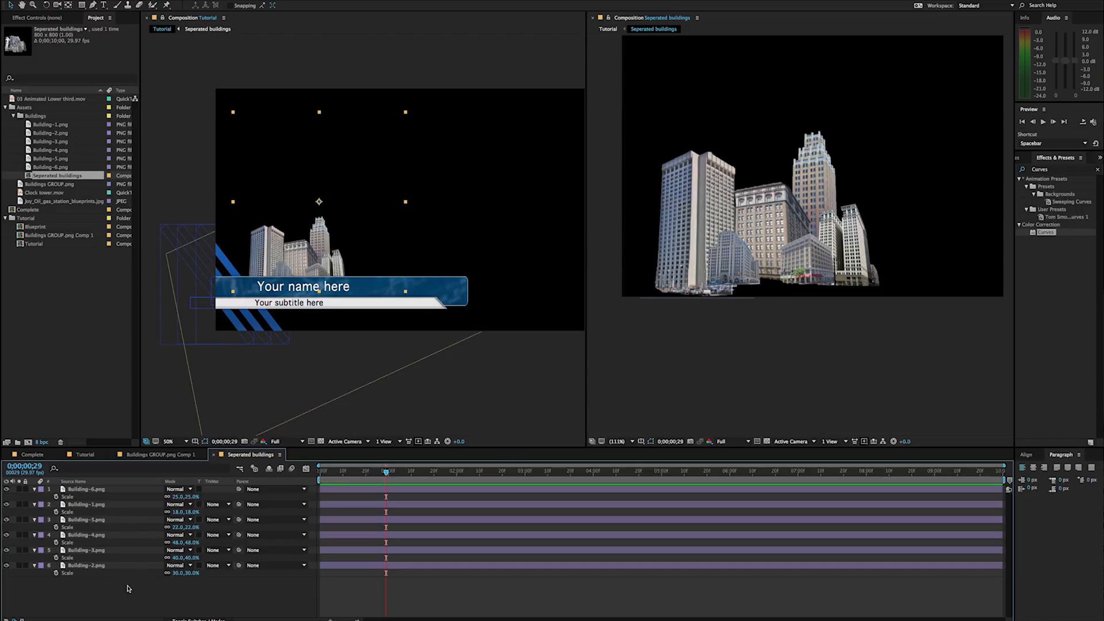
{"action": "key", "text": "ctrl+a"}
{"action": "key", "text": "p"}
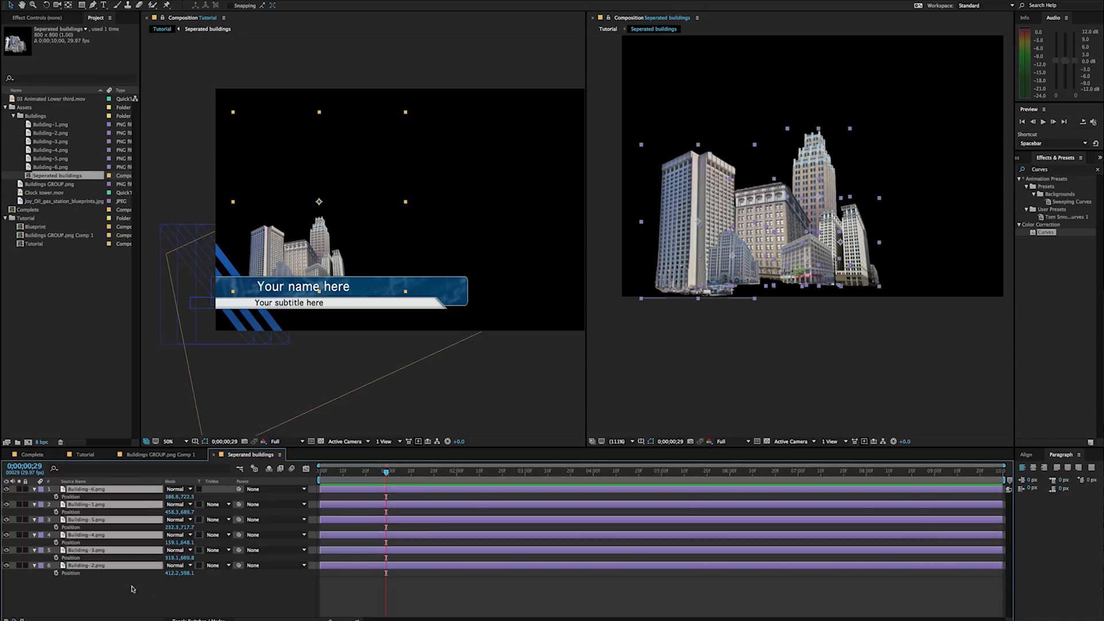
{"action": "left_click", "coordinate": [149, 596]}
{"action": "left_click_drag", "start_coordinate": [56, 497], "coordinate": [56, 574]}
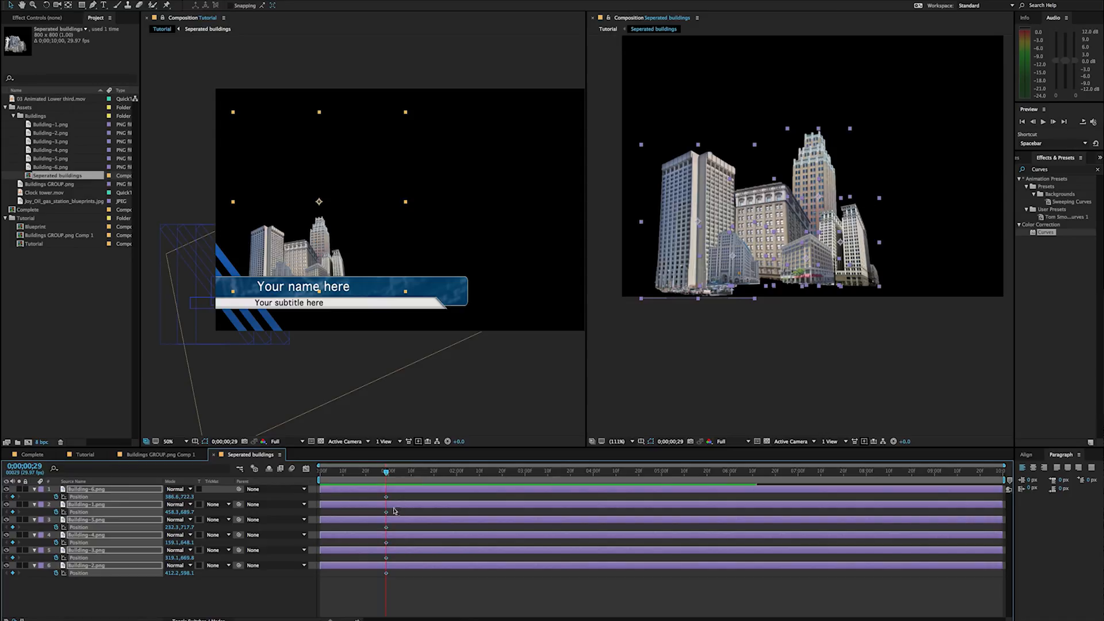
{"action": "left_click", "coordinate": [231, 591]}
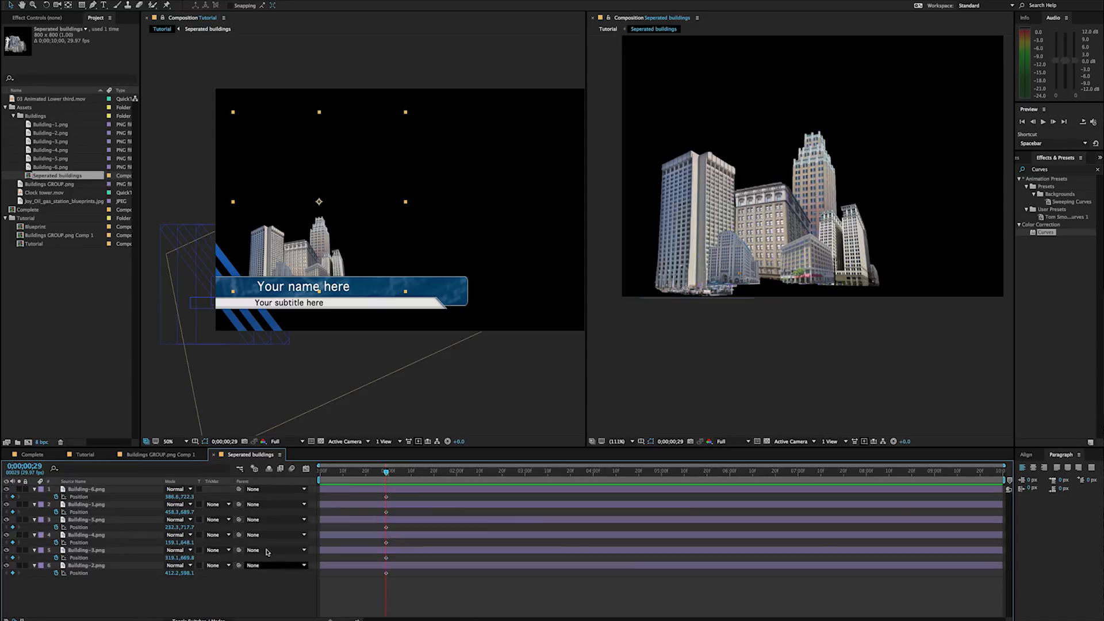
Step: At 0;00;00;00, increase each building's Y position until all six sit below the comp's bottom edge
{"action": "left_click", "coordinate": [316, 481]}
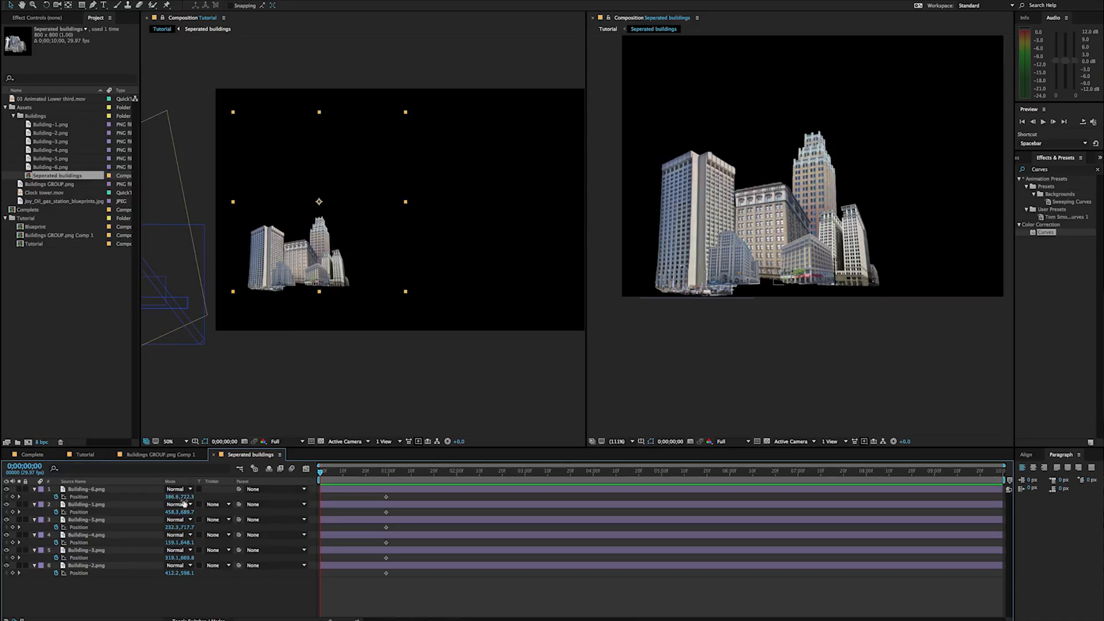
{"action": "left_click_drag", "start_coordinate": [192, 499], "coordinate": [310, 506]}
{"action": "left_click_drag", "start_coordinate": [187, 527], "coordinate": [326, 539]}
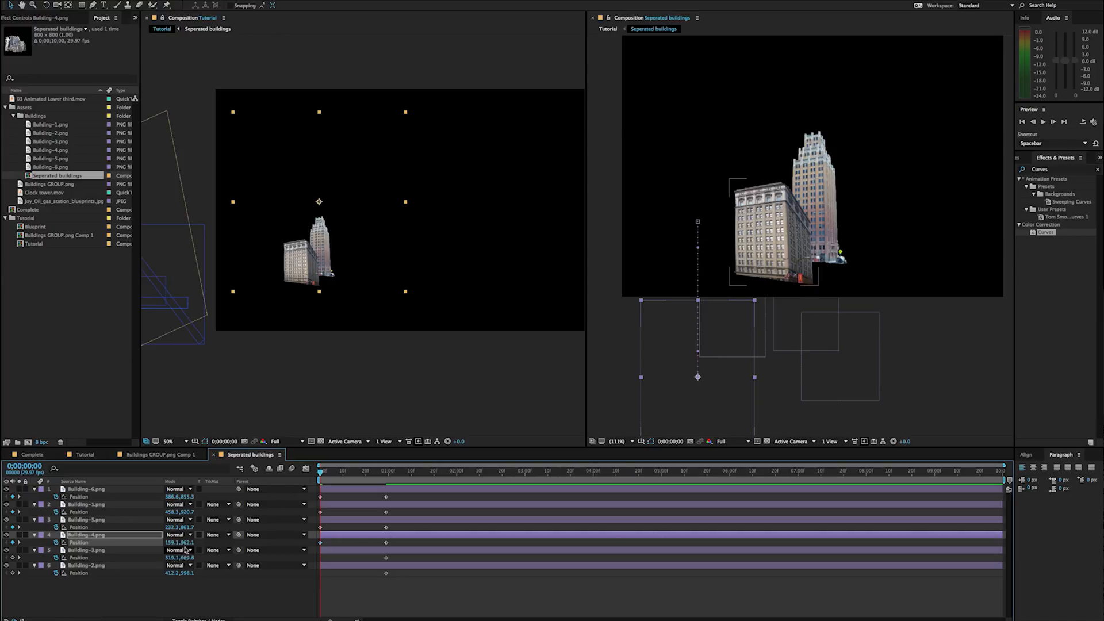
{"action": "left_click_drag", "start_coordinate": [187, 544], "coordinate": [299, 553]}
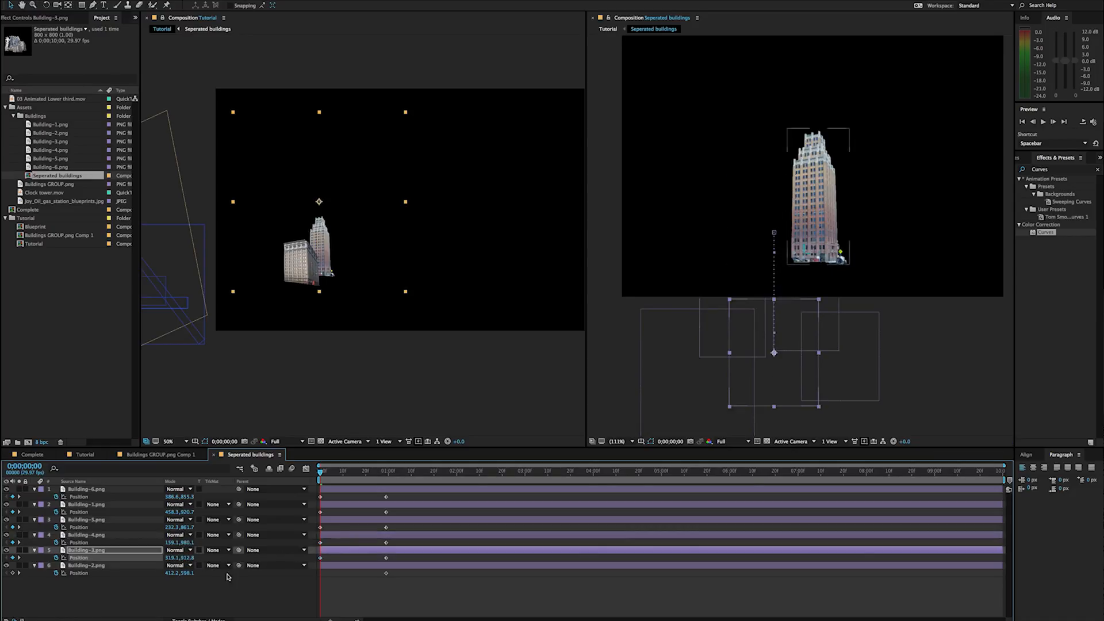
{"action": "left_click_drag", "start_coordinate": [185, 576], "coordinate": [331, 577]}
Step: Preview the rise of the buildings behind the title bar in Tutorial from the start
{"action": "key", "text": "space"}
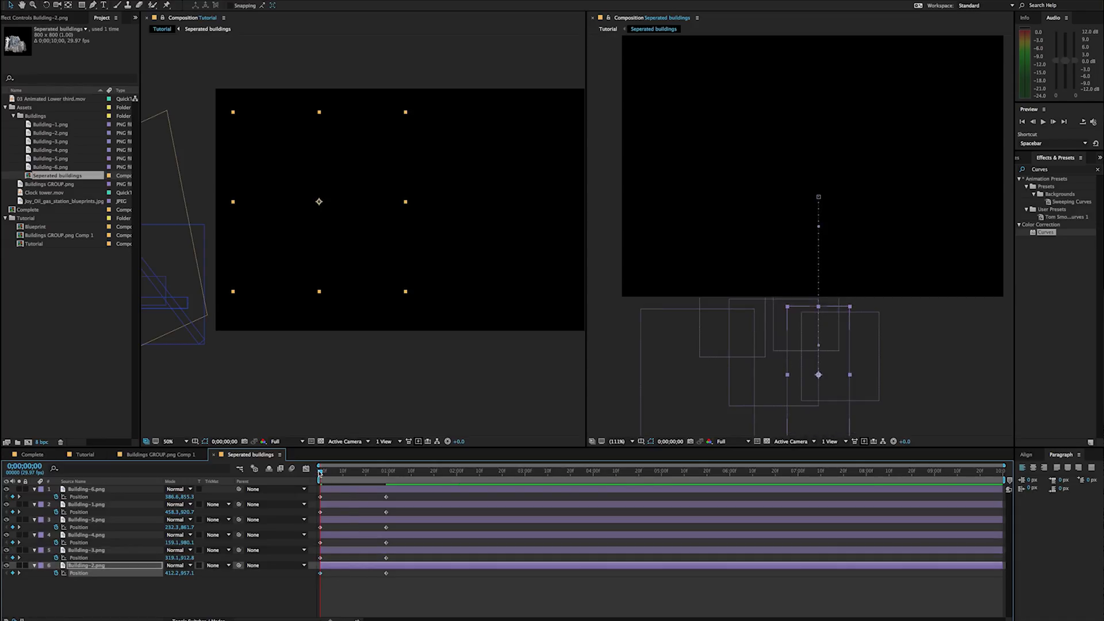
{"action": "key", "text": "space"}
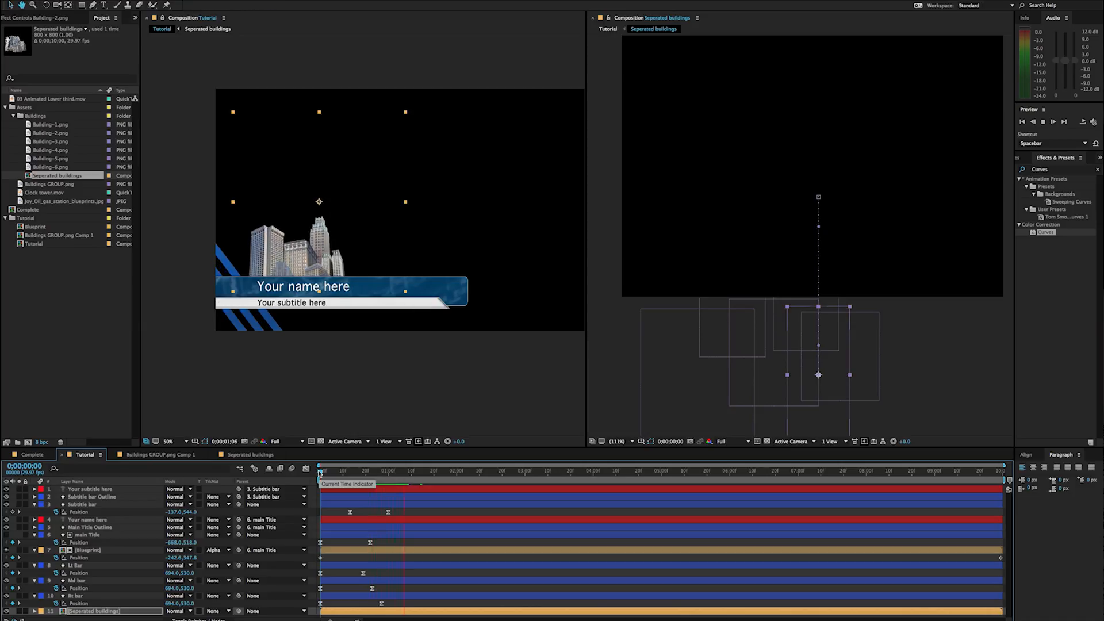
{"action": "key", "text": "space"}
Step: Stagger the buildings' ending Position keyframes between about frames 19 and 29, leaving Building-1.png's last
{"action": "left_click", "coordinate": [251, 455]}
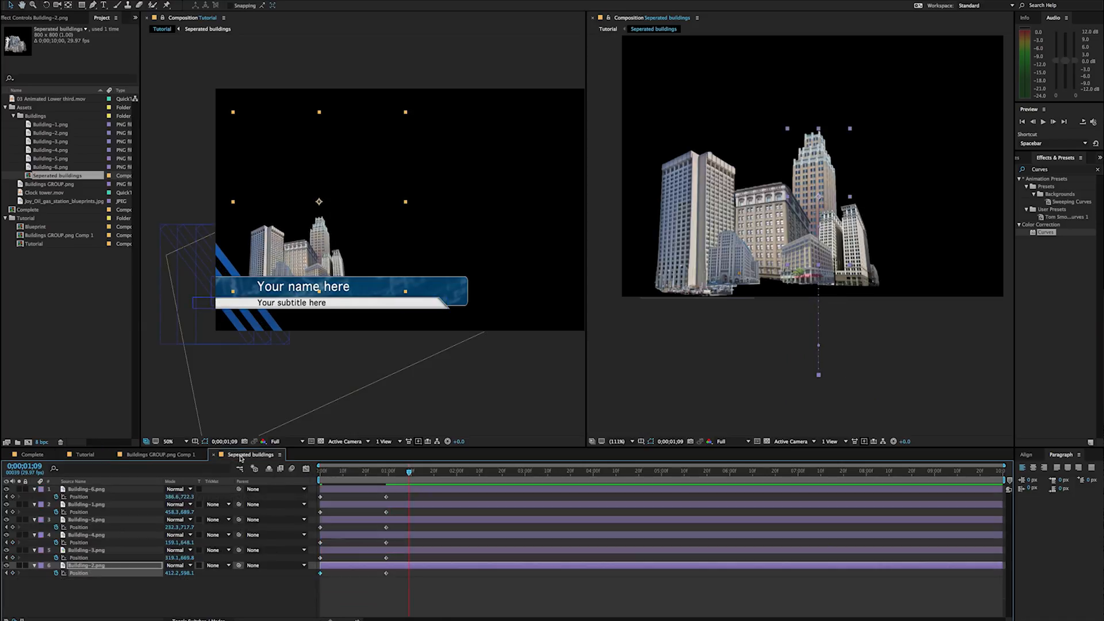
{"action": "left_click_drag", "start_coordinate": [387, 497], "coordinate": [314, 486]}
{"action": "left_click", "coordinate": [378, 532]}
{"action": "left_click", "coordinate": [380, 561]}
{"action": "left_click", "coordinate": [387, 577]}
Step: Apply Easy Ease to all Position keyframes of the six buildings
{"action": "right_click", "coordinate": [320, 497]}
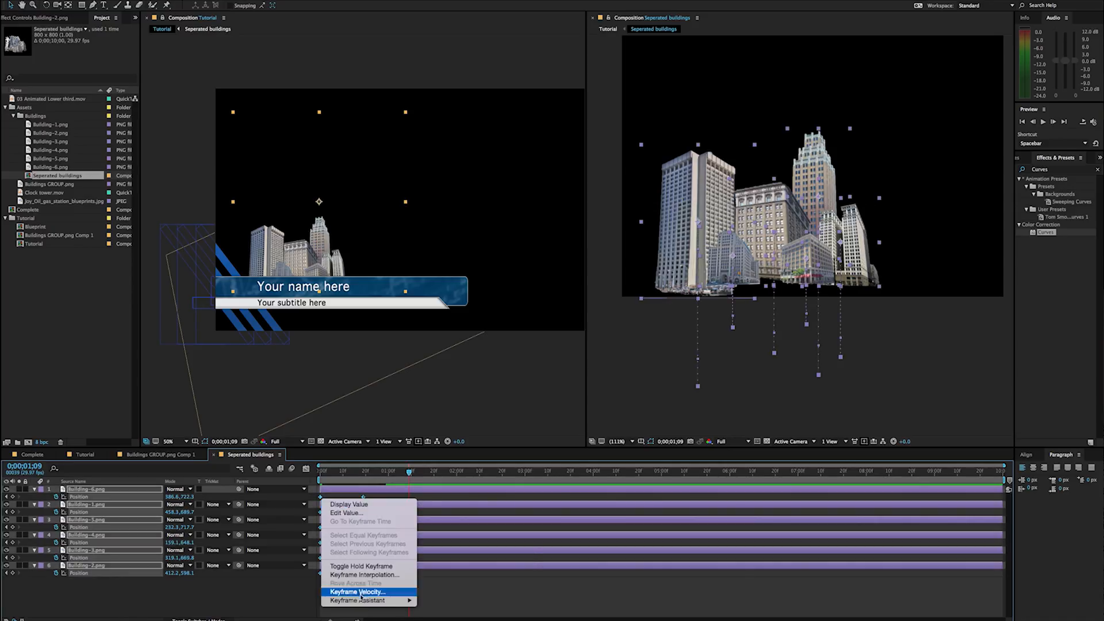
{"action": "mouse_move", "coordinate": [374, 601]}
{"action": "left_click", "coordinate": [450, 568]}
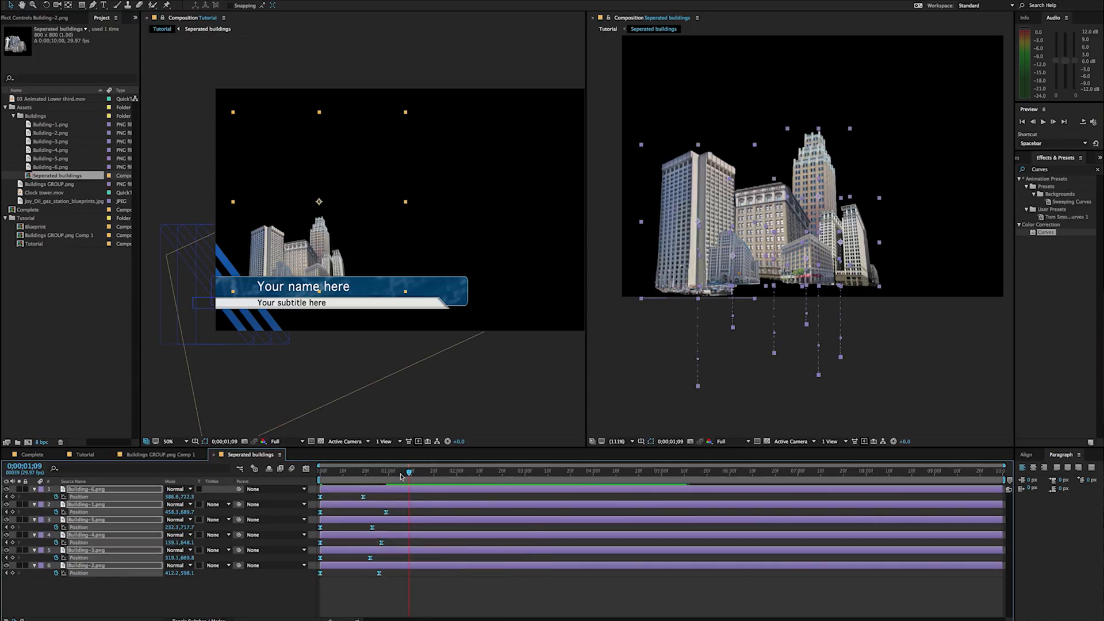
Step: Preview the eased building animation in Tutorial and examine its timing against the title bar around 0;00;00;22
{"action": "left_click_drag", "start_coordinate": [389, 475], "coordinate": [307, 470]}
{"action": "key", "text": "space"}
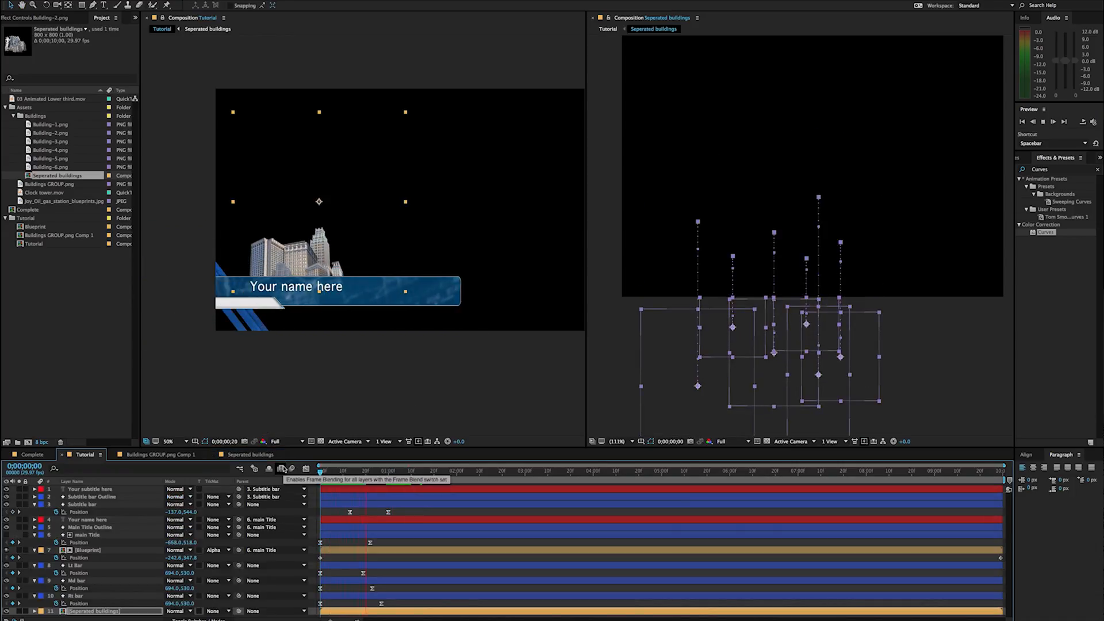
{"action": "key", "text": "space"}
{"action": "mouse_move", "coordinate": [368, 481]}
{"action": "left_mouse_down"}
{"action": "mouse_move", "coordinate": [321, 470]}
{"action": "mouse_move", "coordinate": [371, 463]}
{"action": "left_mouse_up"}
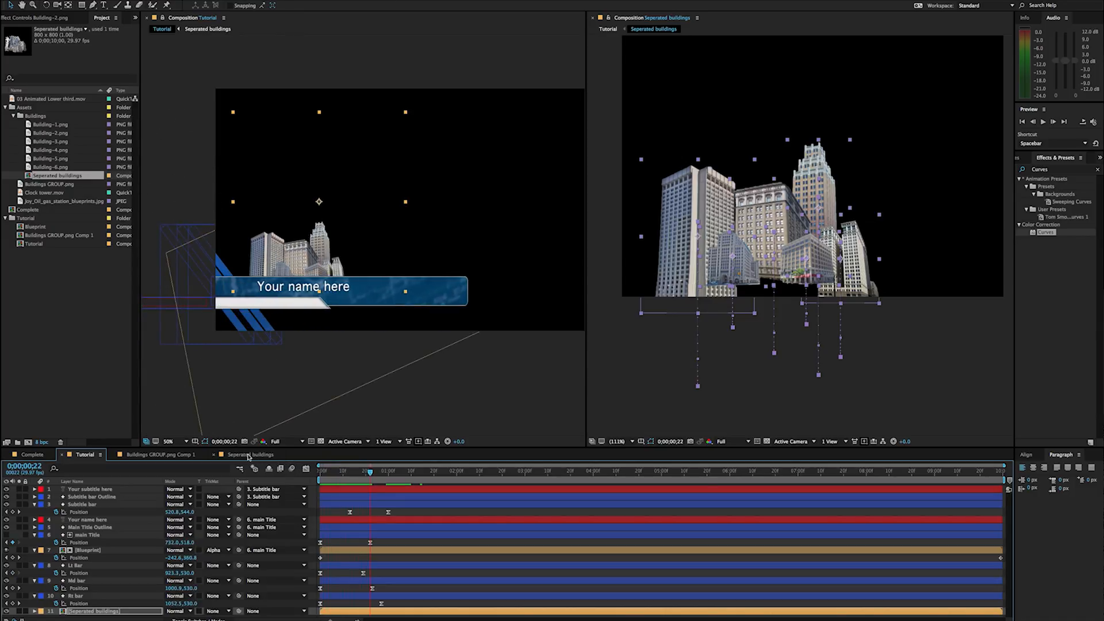
Step: Delay the starting Position keyframes of all six buildings to about 0;00;00;10, checking that the title bar hides them as they emerge
{"action": "left_click", "coordinate": [90, 613]}
{"action": "left_click", "coordinate": [246, 456]}
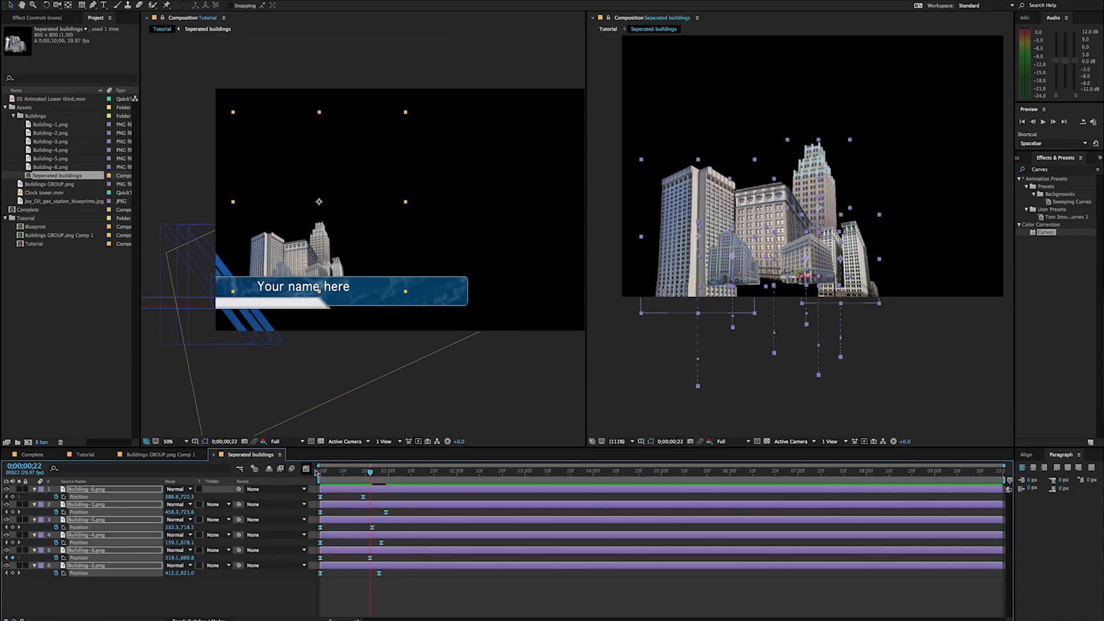
{"action": "left_click_drag", "start_coordinate": [337, 587], "coordinate": [345, 473]}
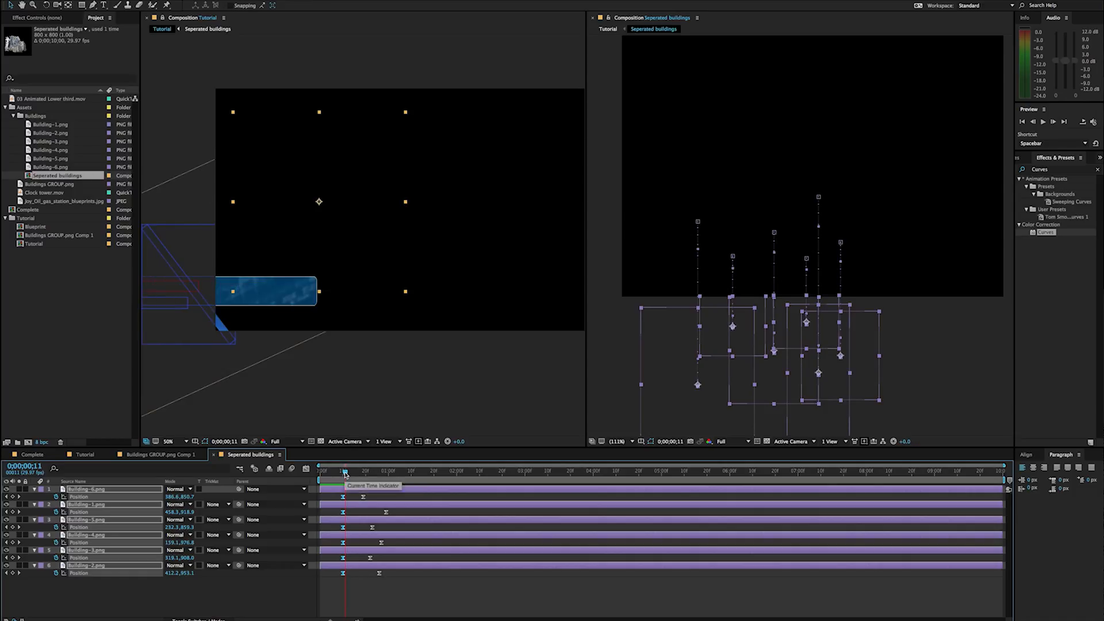
{"action": "left_click_drag", "start_coordinate": [343, 497], "coordinate": [337, 498]}
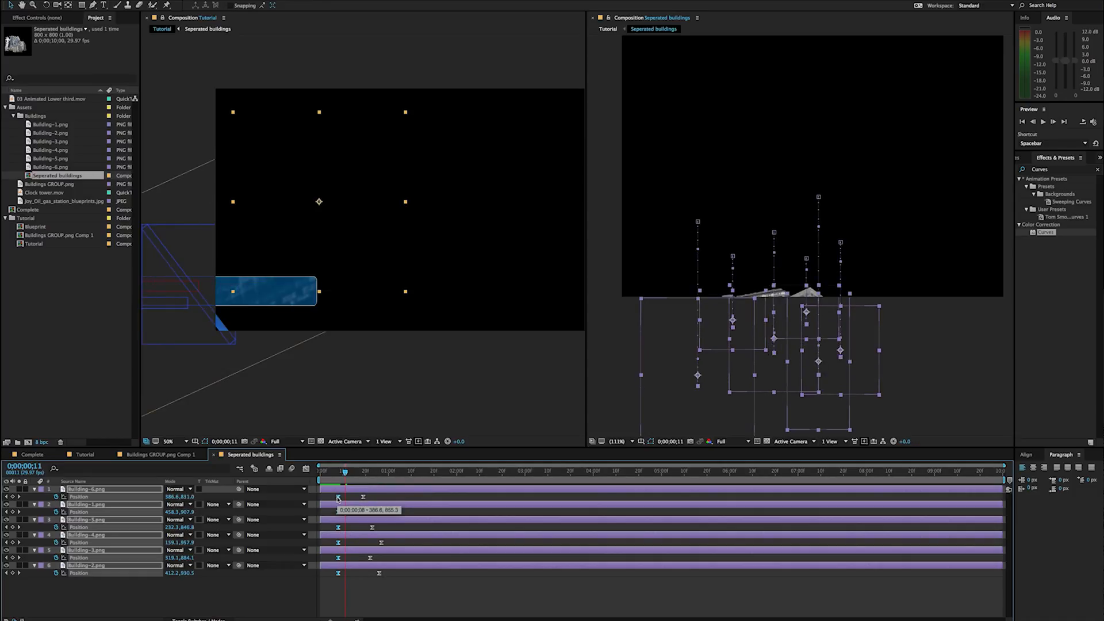
{"action": "left_click_drag", "start_coordinate": [338, 498], "coordinate": [340, 499]}
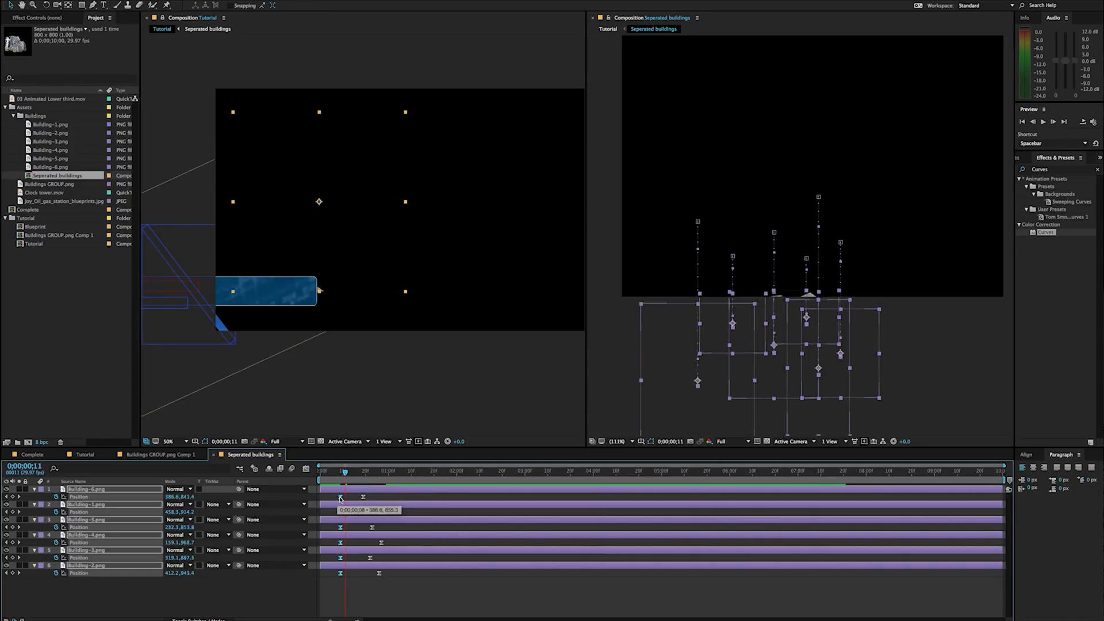
{"action": "key", "text": "z"}
{"action": "left_click", "coordinate": [317, 286]}
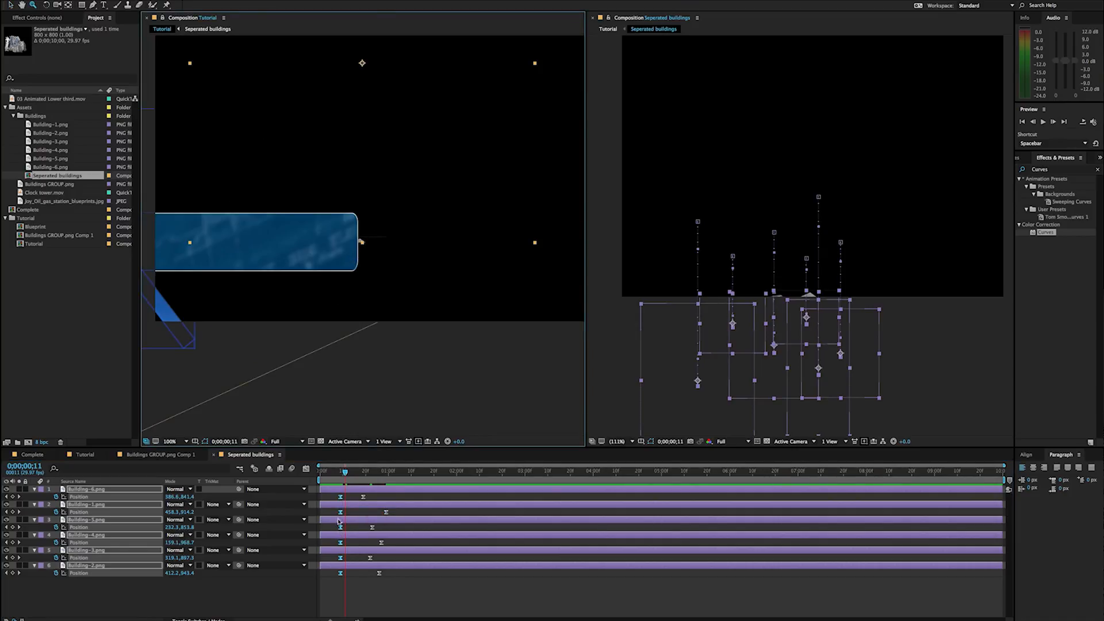
{"action": "left_click", "coordinate": [355, 232]}
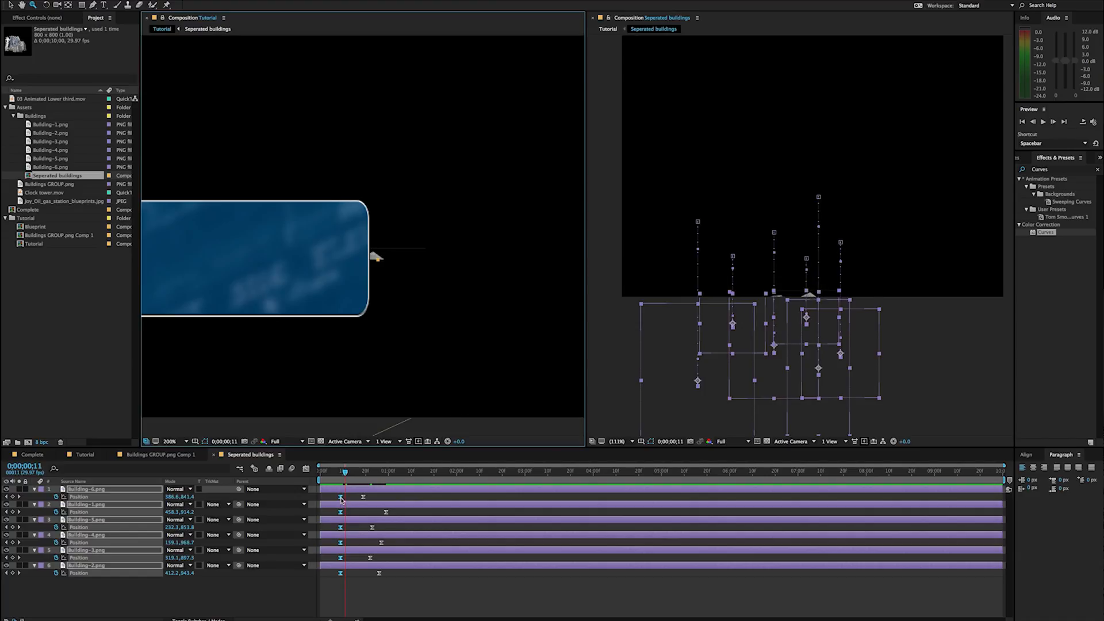
{"action": "left_click_drag", "start_coordinate": [341, 498], "coordinate": [343, 498]}
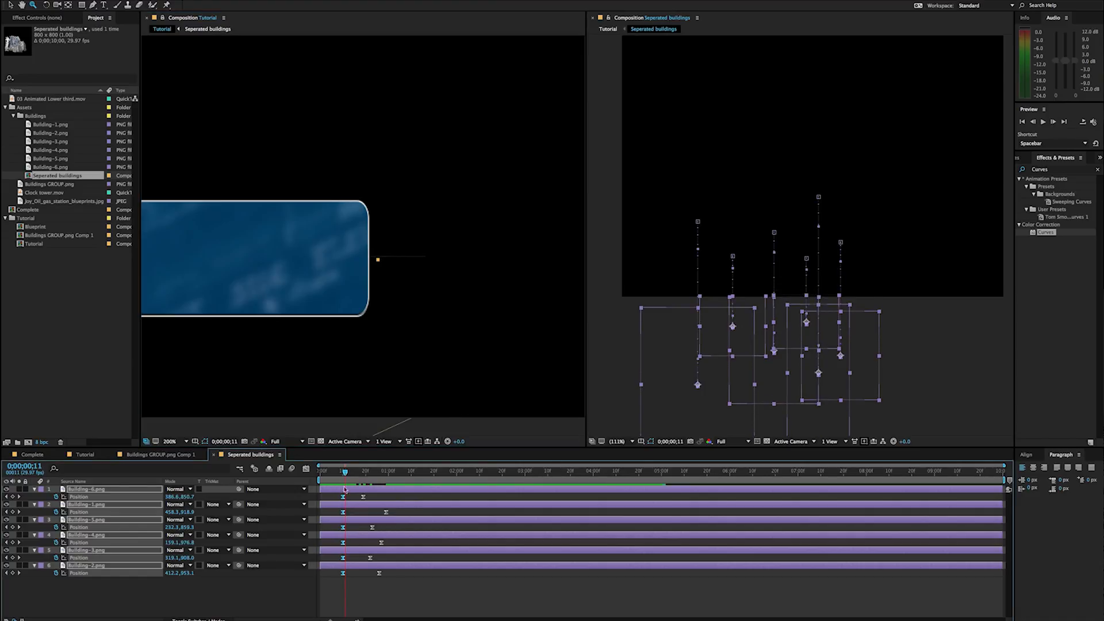
{"action": "left_click", "coordinate": [346, 471]}
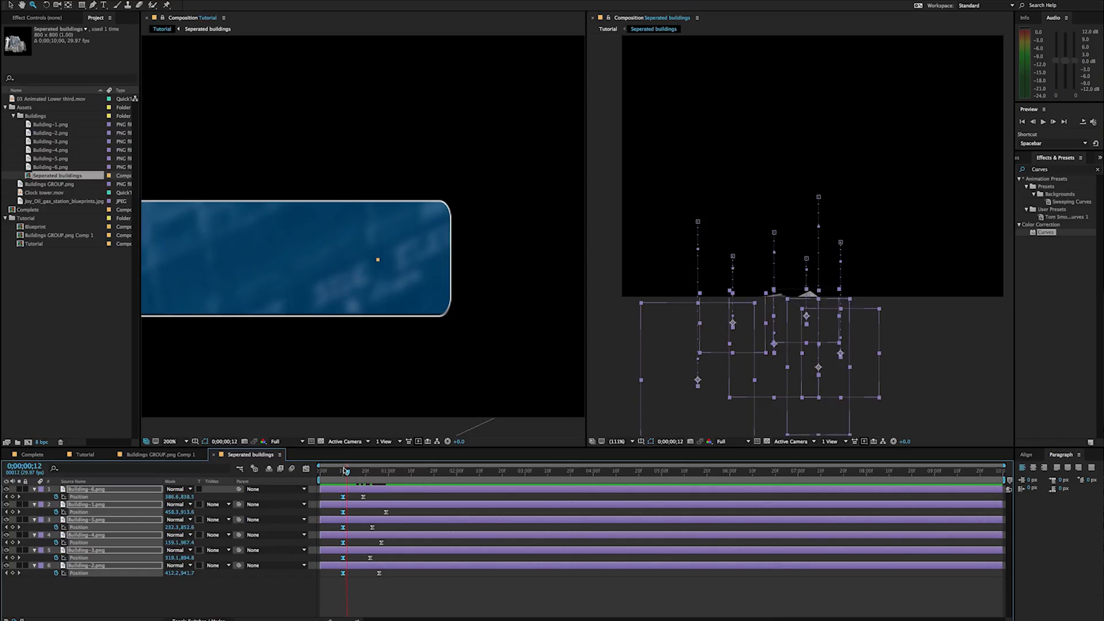
{"action": "key", "text": "space"}
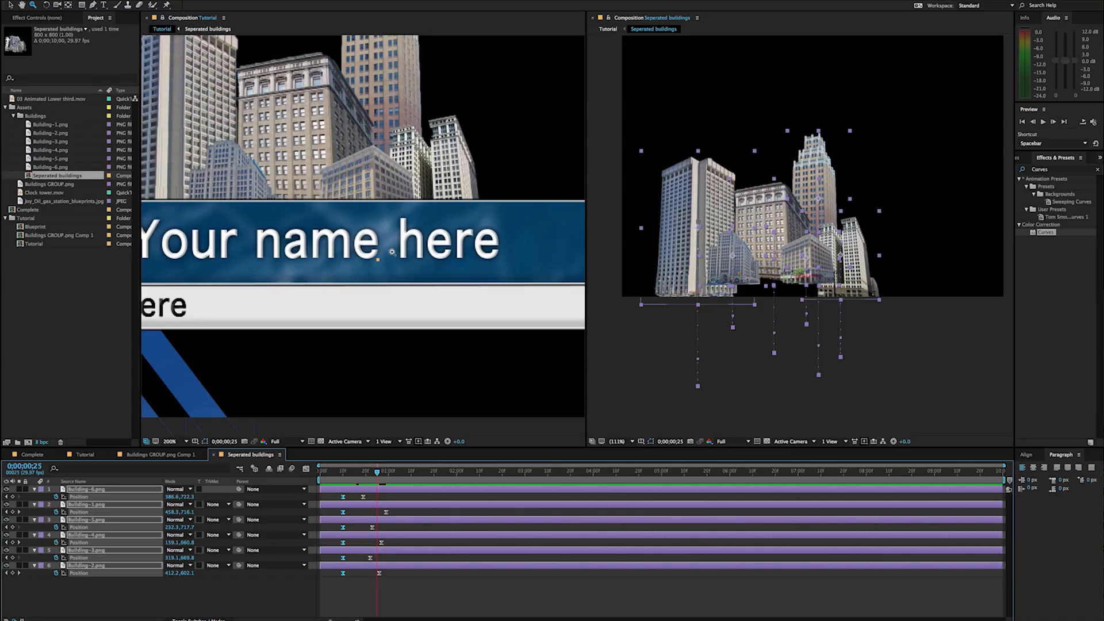
Step: Close the second viewer showing Seperated buildings and return the current time to 0;00;00;00
{"action": "left_click", "coordinate": [595, 19]}
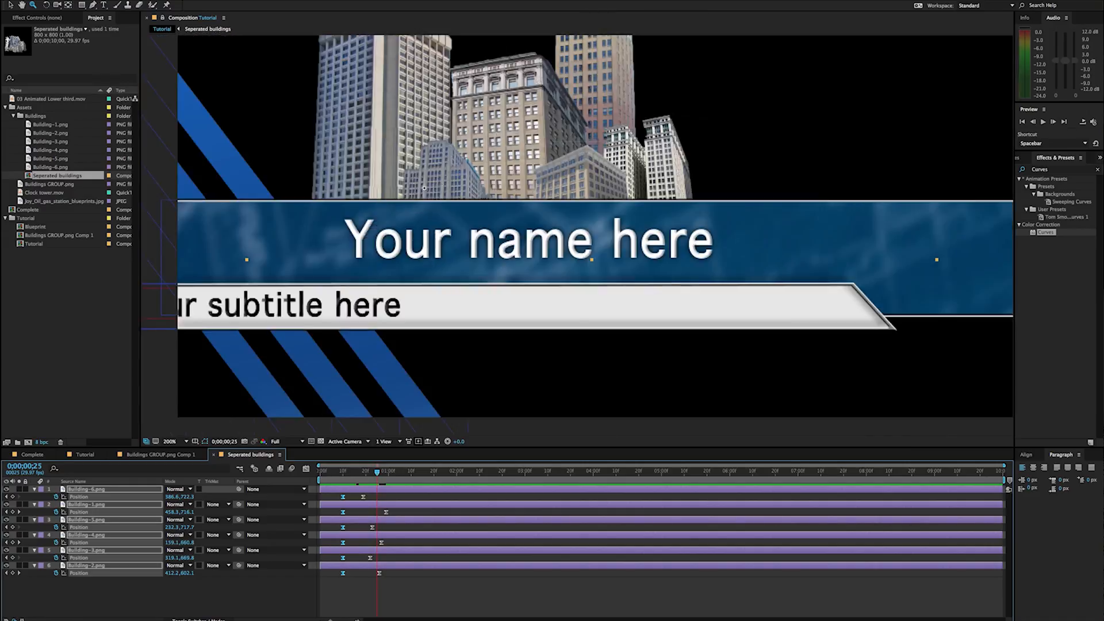
{"action": "scroll", "coordinate": [547, 270], "scroll_direction": "down", "scroll_amount": 3}
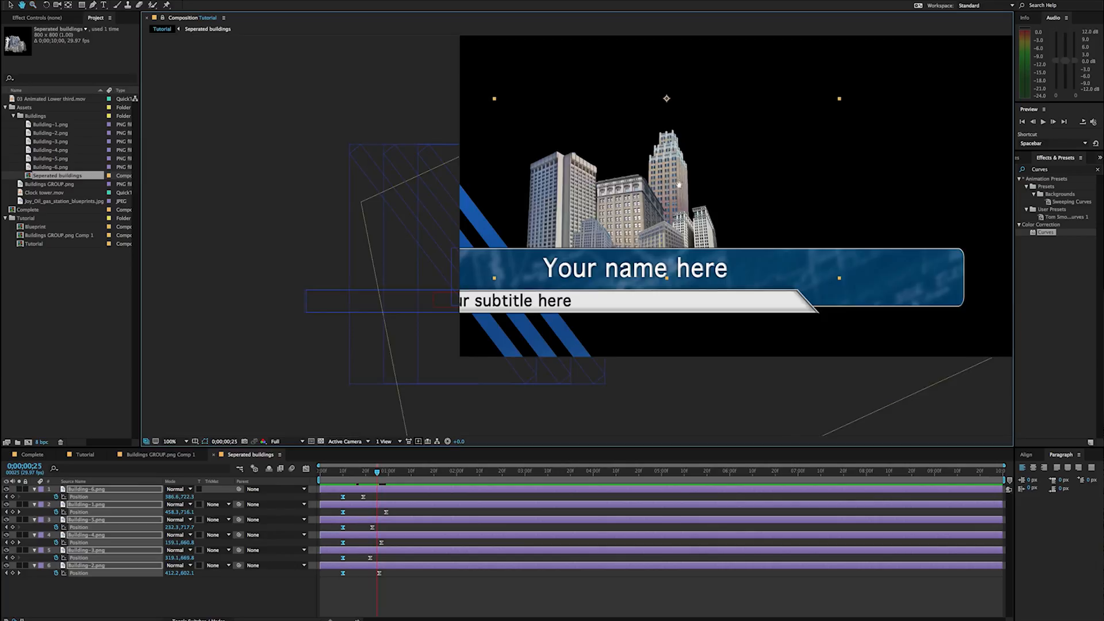
{"action": "left_click_drag", "start_coordinate": [376, 478], "coordinate": [308, 479]}
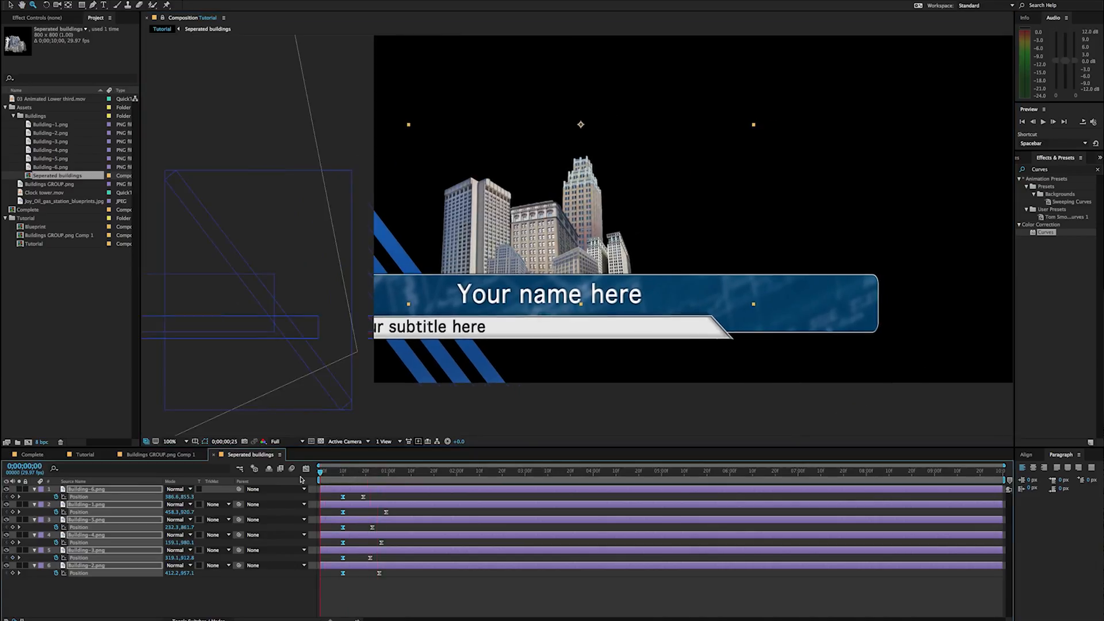
Step: Check the animation in Tutorial, and in Seperated buildings offset the Position keyframes of Building-2 and the ending keyframe of Building-3 slightly later
{"action": "key", "text": "space"}
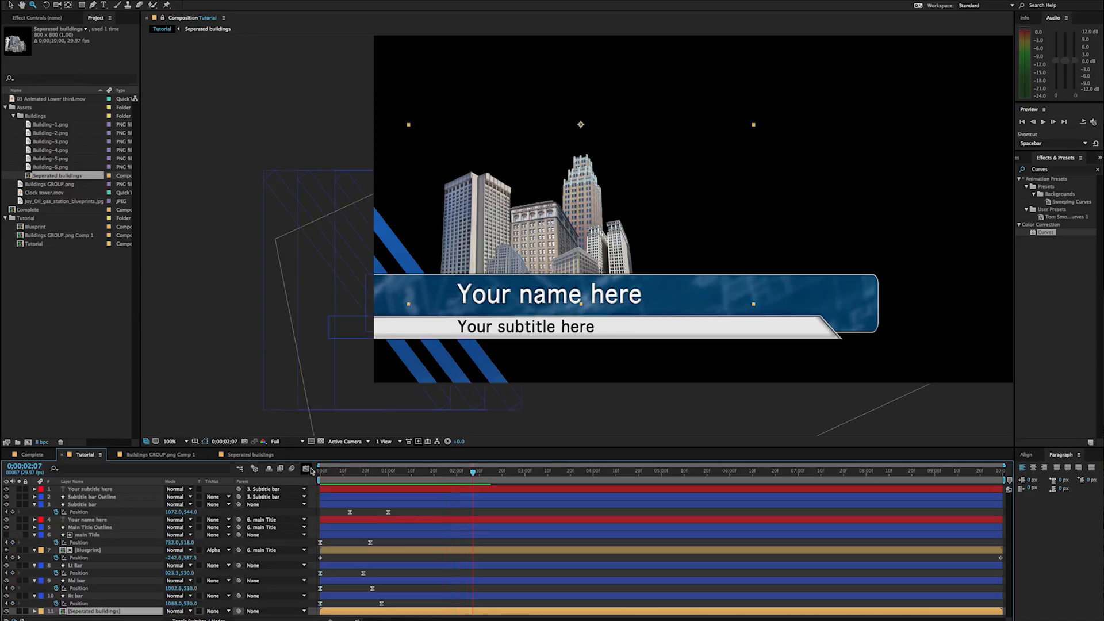
{"action": "left_click", "coordinate": [270, 456]}
{"action": "left_click_drag", "start_coordinate": [407, 589], "coordinate": [338, 574]}
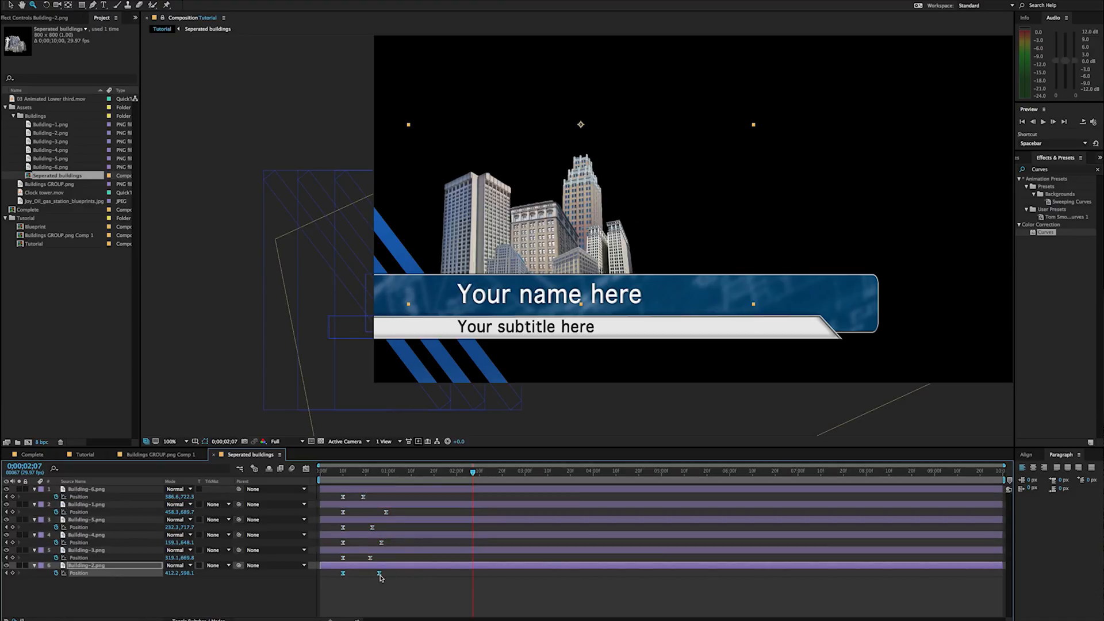
{"action": "left_click", "coordinate": [372, 559]}
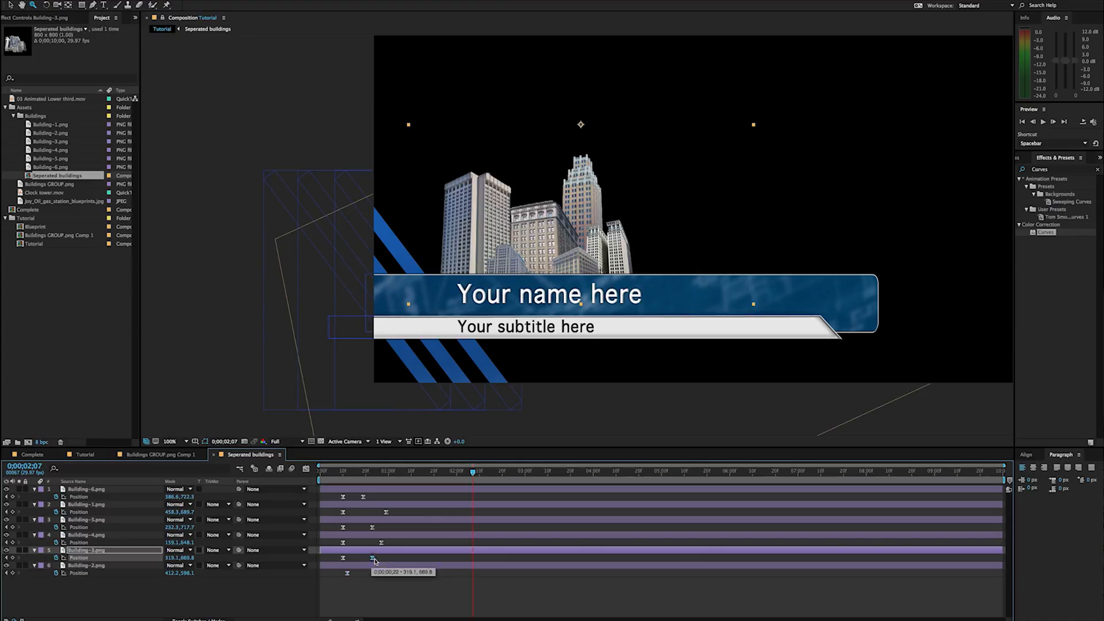
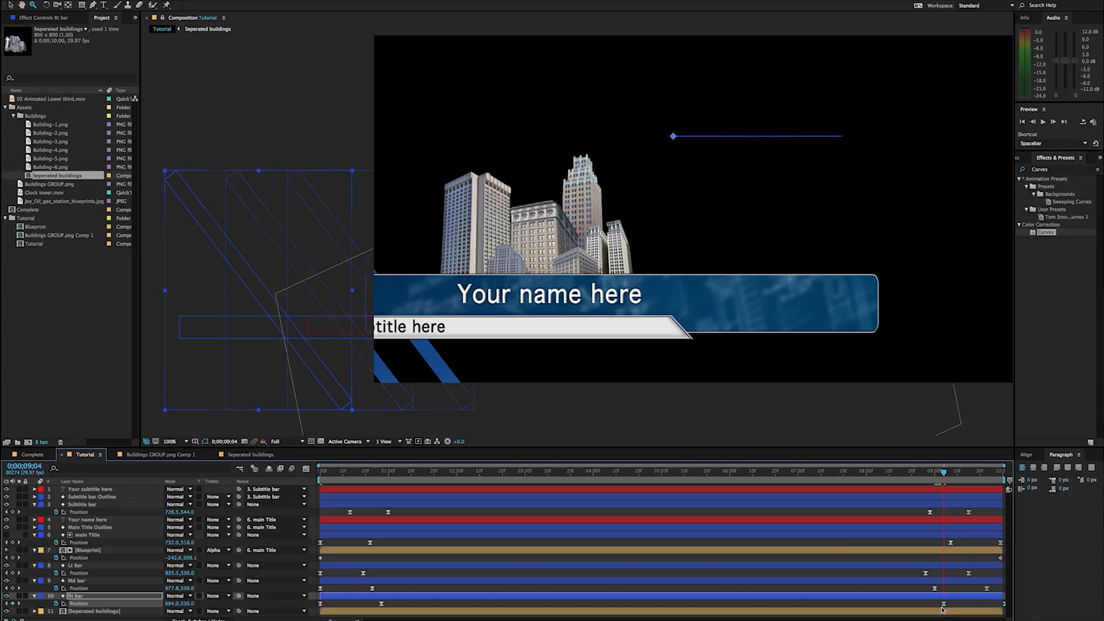
Step: Time-reverse the pair of Position keyframes of Rt bar starting at 0;00;09;04 and preview its exit in Tutorial
{"action": "right_click", "coordinate": [944, 606]}
{"action": "mouse_move", "coordinate": [978, 616]}
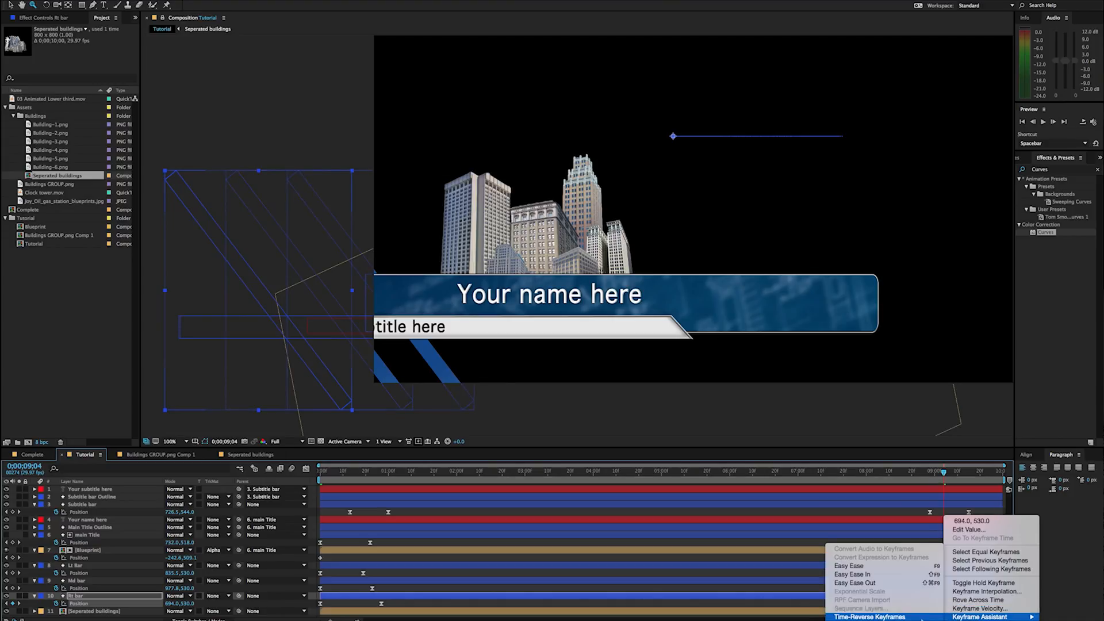
{"action": "left_click", "coordinate": [869, 617]}
{"action": "key", "text": "space"}
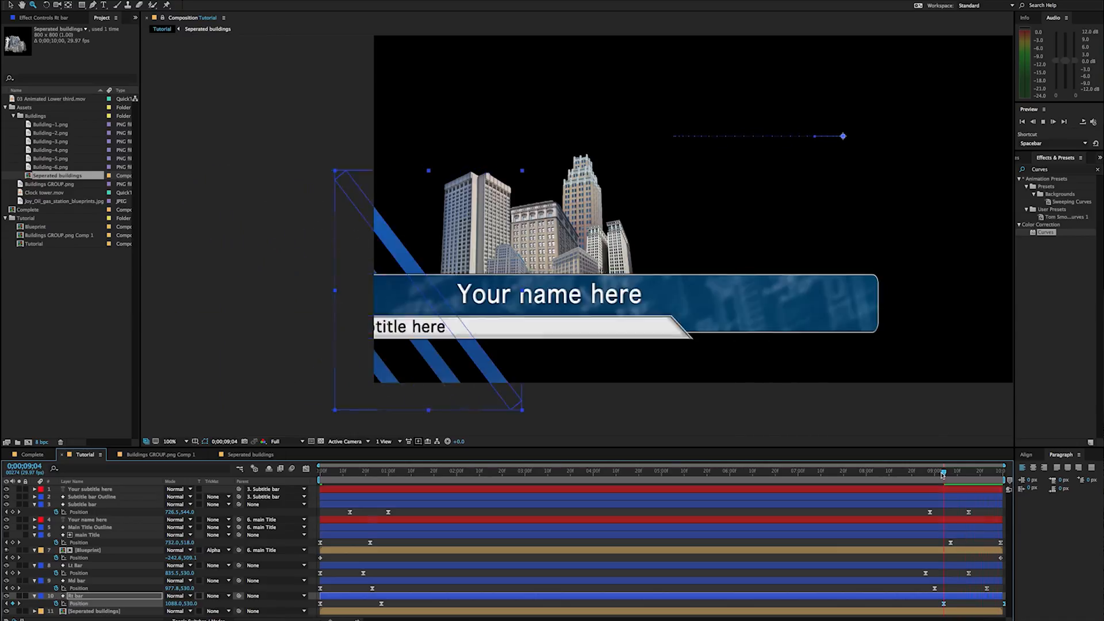
{"action": "key", "text": "space"}
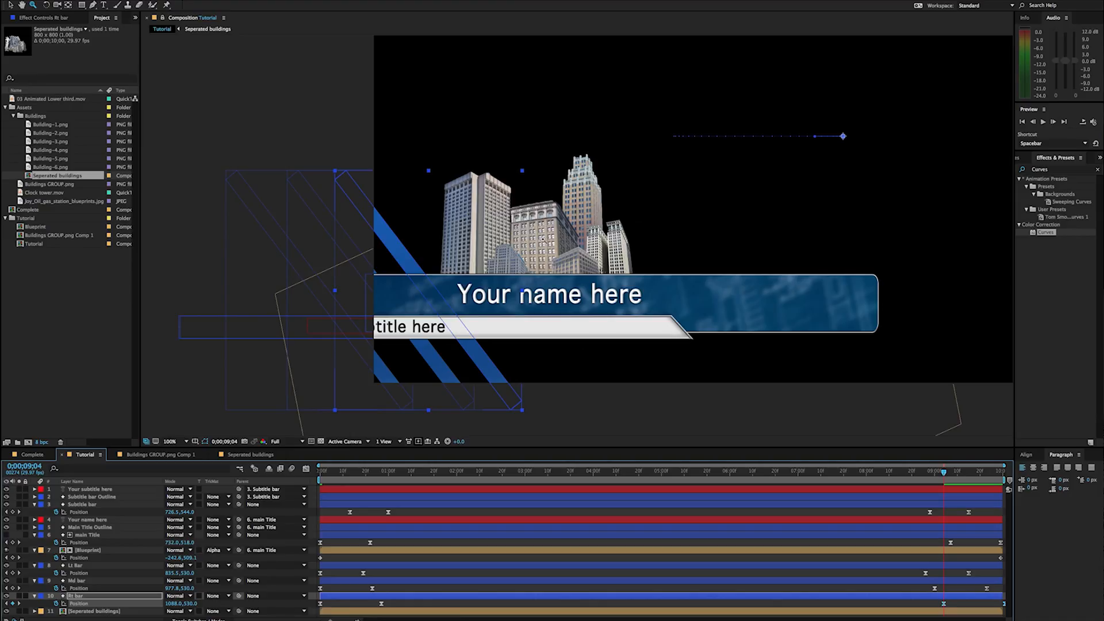
{"action": "left_click", "coordinate": [235, 455]}
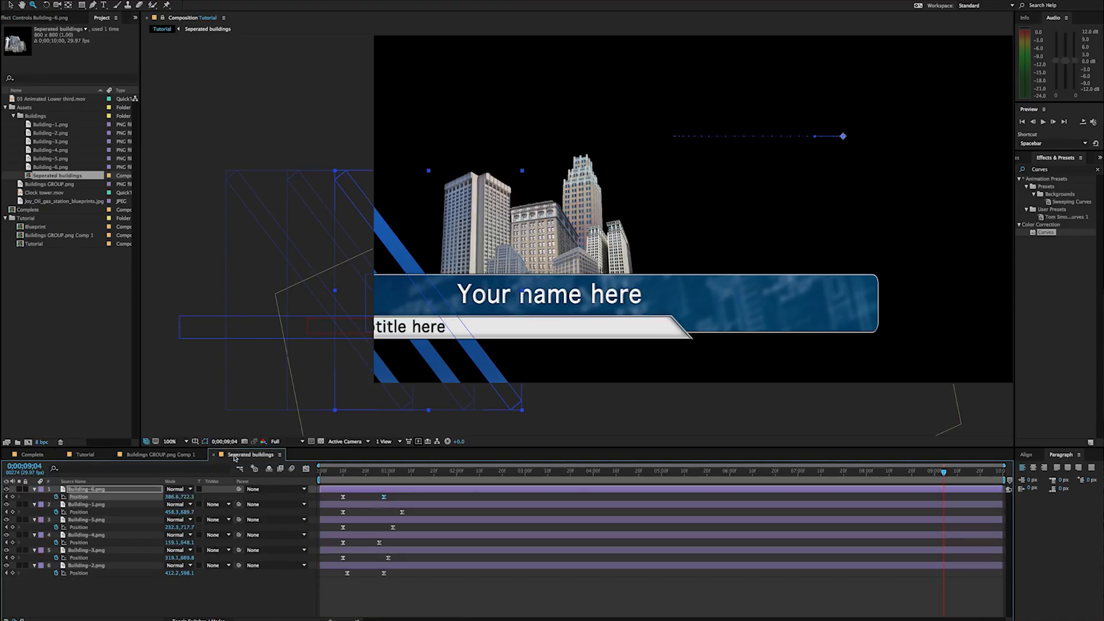
{"action": "left_click", "coordinate": [185, 455]}
{"action": "left_click", "coordinate": [85, 454]}
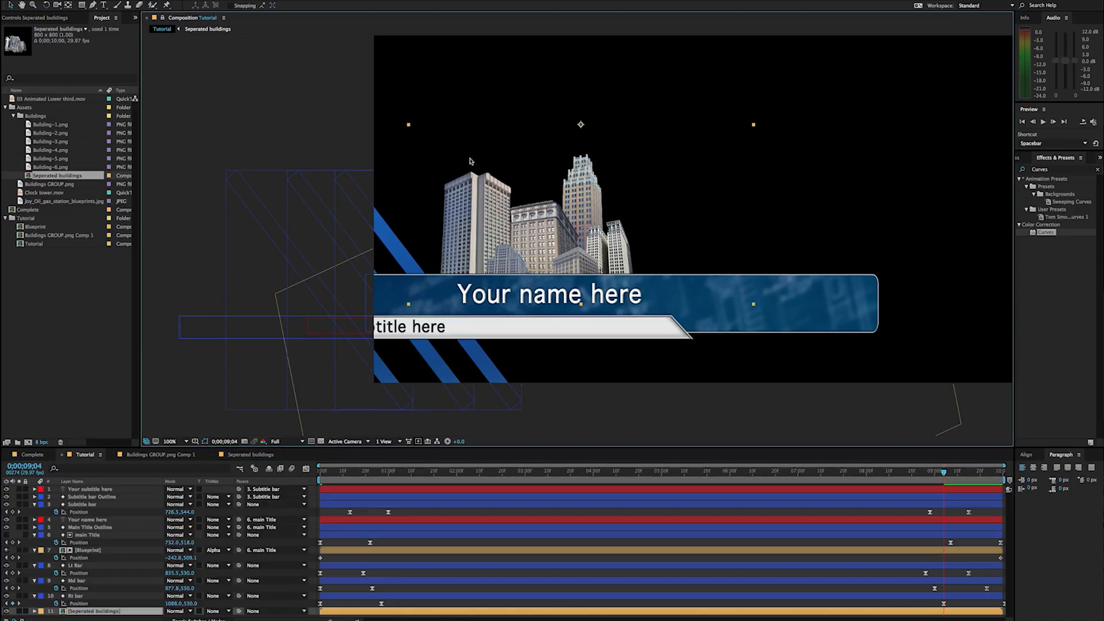
{"action": "mouse_move", "coordinate": [469, 160]}
{"action": "left_mouse_down"}
{"action": "mouse_move", "coordinate": [460, 255]}
{"action": "mouse_move", "coordinate": [481, 126]}
{"action": "mouse_move", "coordinate": [481, 217]}
{"action": "mouse_move", "coordinate": [481, 144]}
{"action": "left_mouse_up"}
{"action": "key", "text": "super+z"}
Step: Copy the Position keyframe pairs of Building-6 and Building-1 to 0;00;09;04 in Seperated buildings, shifting Building-1's copies slightly earlier
{"action": "left_click", "coordinate": [250, 455]}
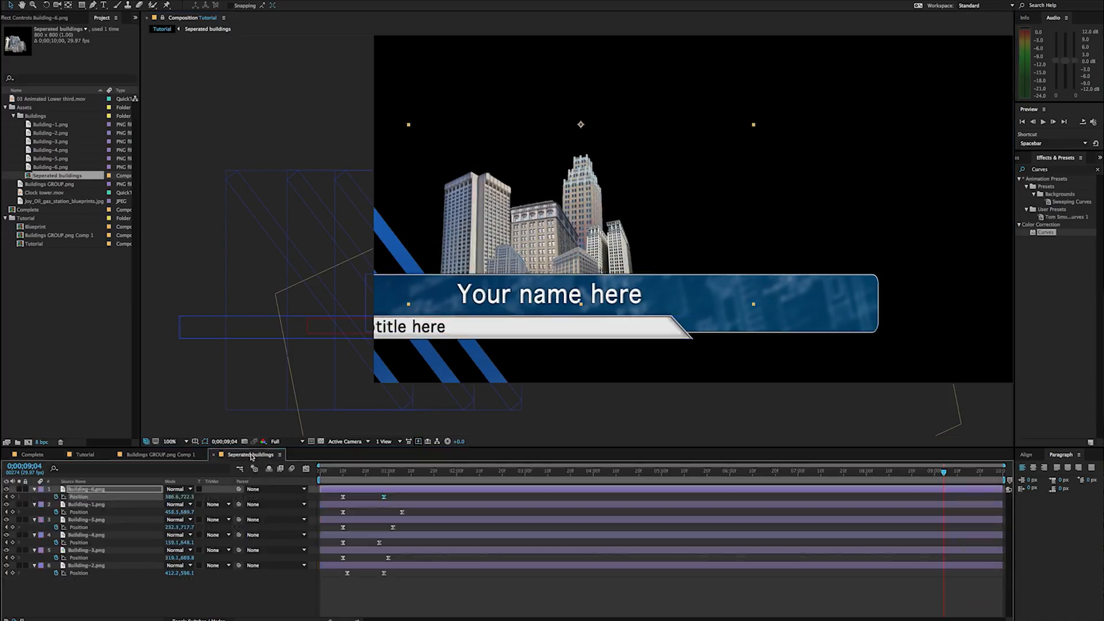
{"action": "left_click_drag", "start_coordinate": [409, 499], "coordinate": [312, 498]}
{"action": "key", "text": "super+c"}
{"action": "key", "text": "super+v"}
{"action": "left_click_drag", "start_coordinate": [413, 510], "coordinate": [364, 517]}
{"action": "mouse_move", "coordinate": [944, 512]}
{"action": "left_mouse_down"}
{"action": "mouse_move", "coordinate": [924, 513]}
{"action": "mouse_move", "coordinate": [934, 512]}
{"action": "left_mouse_up"}
Step: Copy Building-5's pair of Position keyframes and paste it one frame before 0;00;09;04
{"action": "left_click_drag", "start_coordinate": [406, 535], "coordinate": [334, 526]}
{"action": "key", "text": "super+b"}
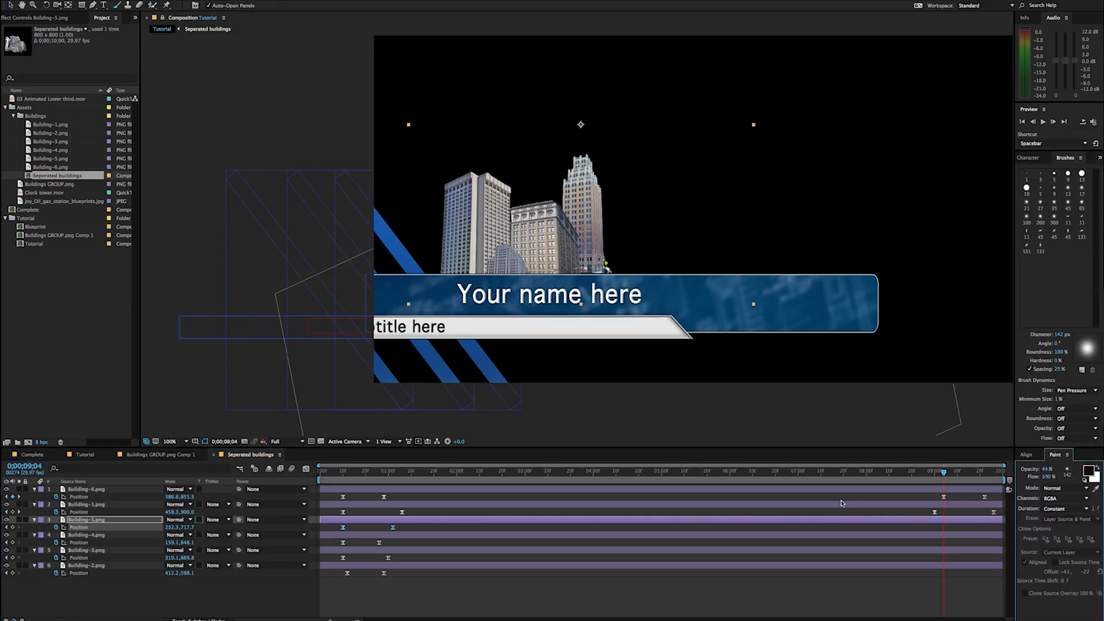
{"action": "key", "text": "v"}
{"action": "key", "text": "super+c"}
{"action": "key", "text": "Page_Up"}
{"action": "key", "text": "super+v"}
Step: Copy Building-4's pair of Position keyframes and paste it five frames earlier than Building-5's exit keyframes
{"action": "left_click_drag", "start_coordinate": [387, 547], "coordinate": [336, 572]}
{"action": "key", "text": "super+c"}
{"action": "key", "text": "Page_Up"}
{"action": "key", "text": "Page_Up"}
{"action": "key", "text": "Page_Up"}
{"action": "key", "text": "Page_Up"}
{"action": "key", "text": "Page_Up"}
{"action": "key", "text": "super+v"}
Step: Paste copies of Building-3's Position keyframes at about 0;00;09;04 and of Building-2's at 0;00;08;29
{"action": "left_click", "coordinate": [329, 562]}
{"action": "key", "text": "super+c"}
{"action": "key", "text": "Page_Down"}
{"action": "key", "text": "Page_Down"}
{"action": "key", "text": "Page_Down"}
{"action": "key", "text": "Page_Down"}
{"action": "key", "text": "Page_Down"}
{"action": "key", "text": "Page_Down"}
{"action": "key", "text": "super+v"}
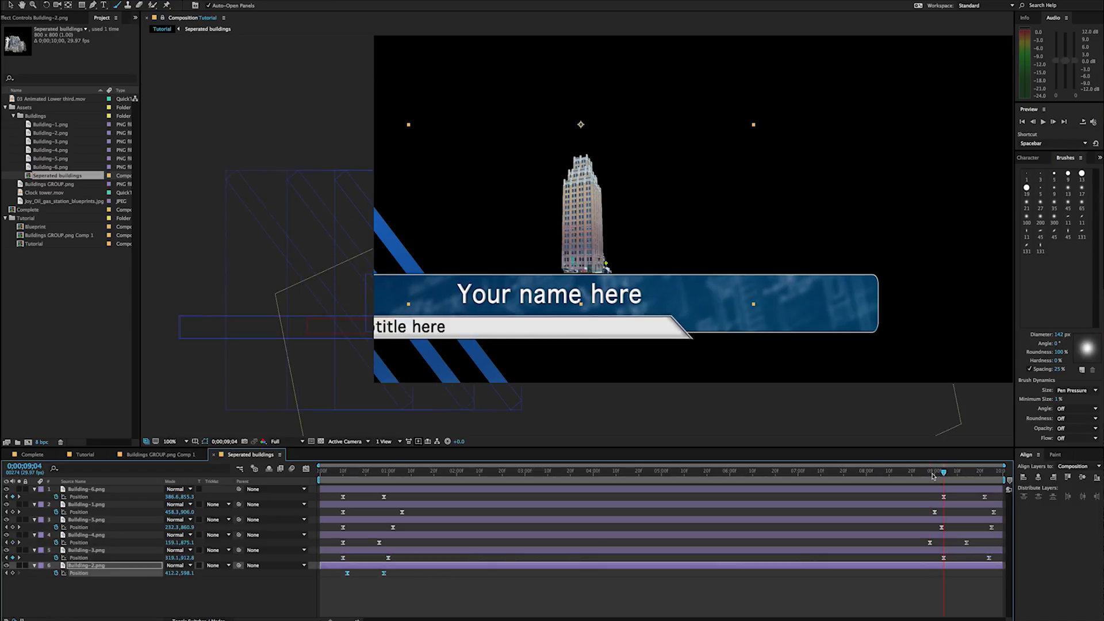
{"action": "key", "text": "super+c"}
{"action": "left_click", "coordinate": [933, 475]}
{"action": "key", "text": "super+v"}
Step: Time-reverse the copied ending Position keyframes of all six buildings and preview their exit in Tutorial
{"action": "left_click_drag", "start_coordinate": [894, 498], "coordinate": [1005, 586]}
{"action": "right_click", "coordinate": [934, 514]}
{"action": "mouse_move", "coordinate": [968, 618]}
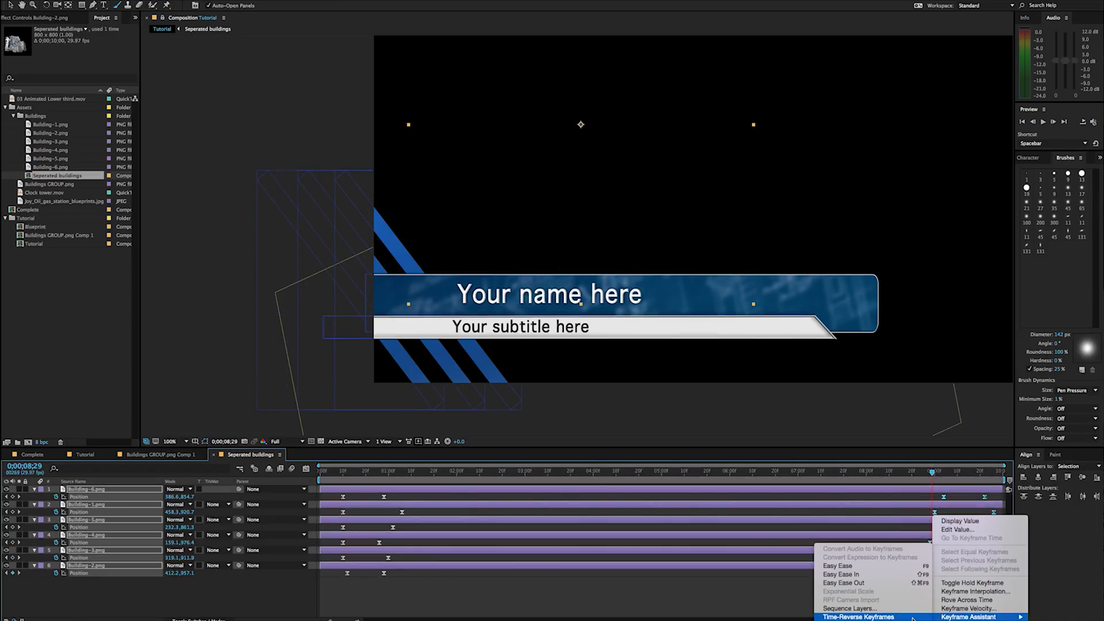
{"action": "left_click", "coordinate": [912, 618]}
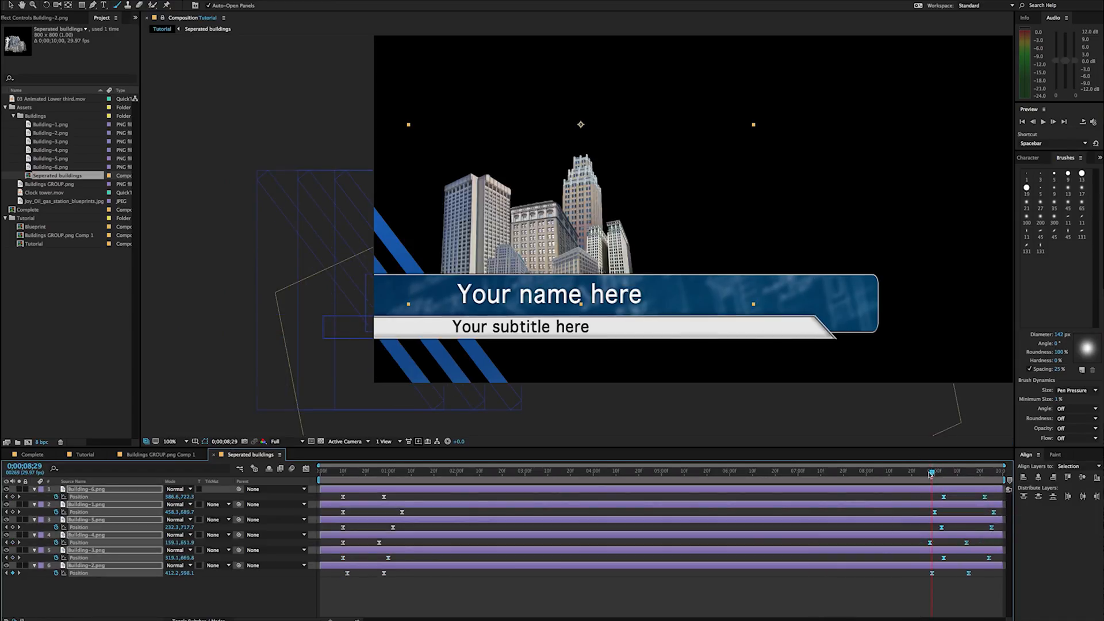
{"action": "key", "text": "space"}
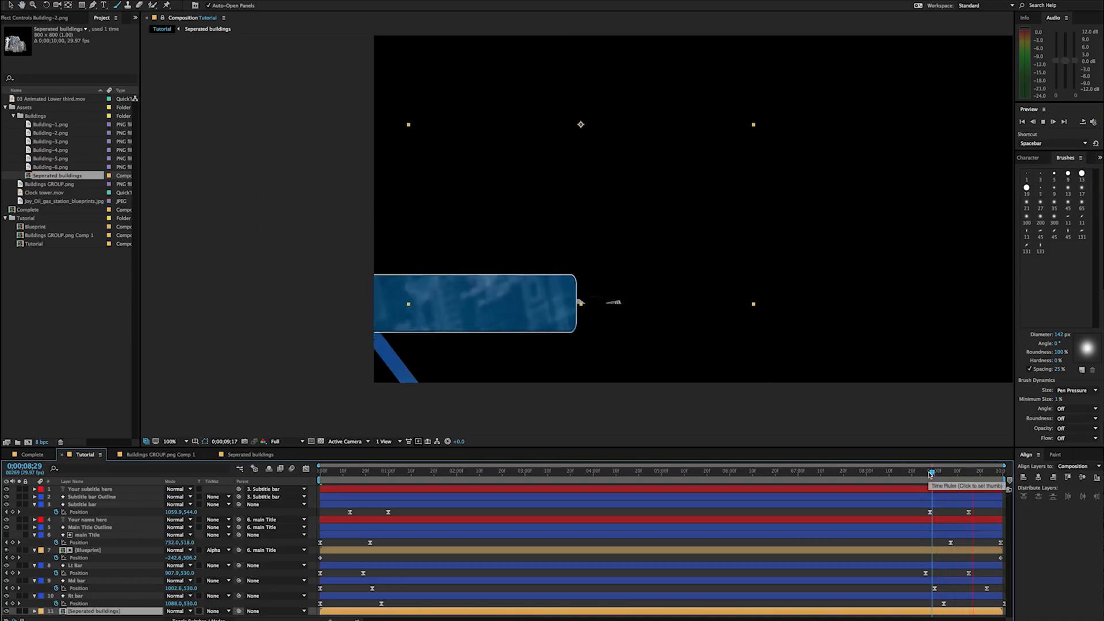
{"action": "key", "text": "space"}
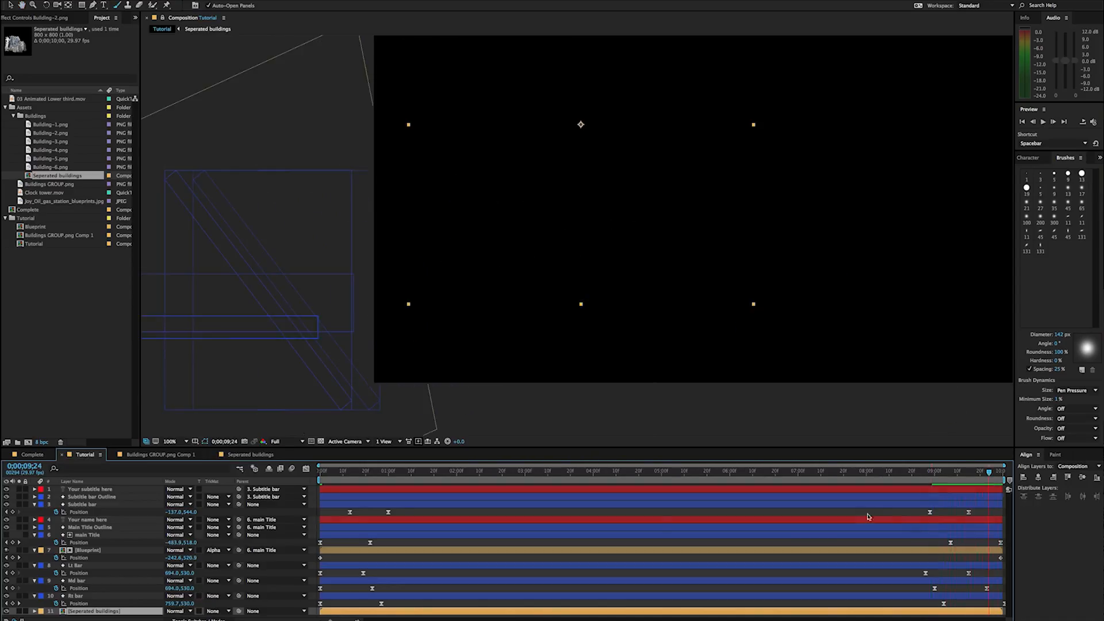
Step: Shift the ending Position keyframes of all six buildings about six frames earlier and preview Tutorial from 0;00;08;14
{"action": "left_click", "coordinate": [251, 455]}
{"action": "left_click_drag", "start_coordinate": [919, 498], "coordinate": [955, 575]}
{"action": "left_click", "coordinate": [898, 473]}
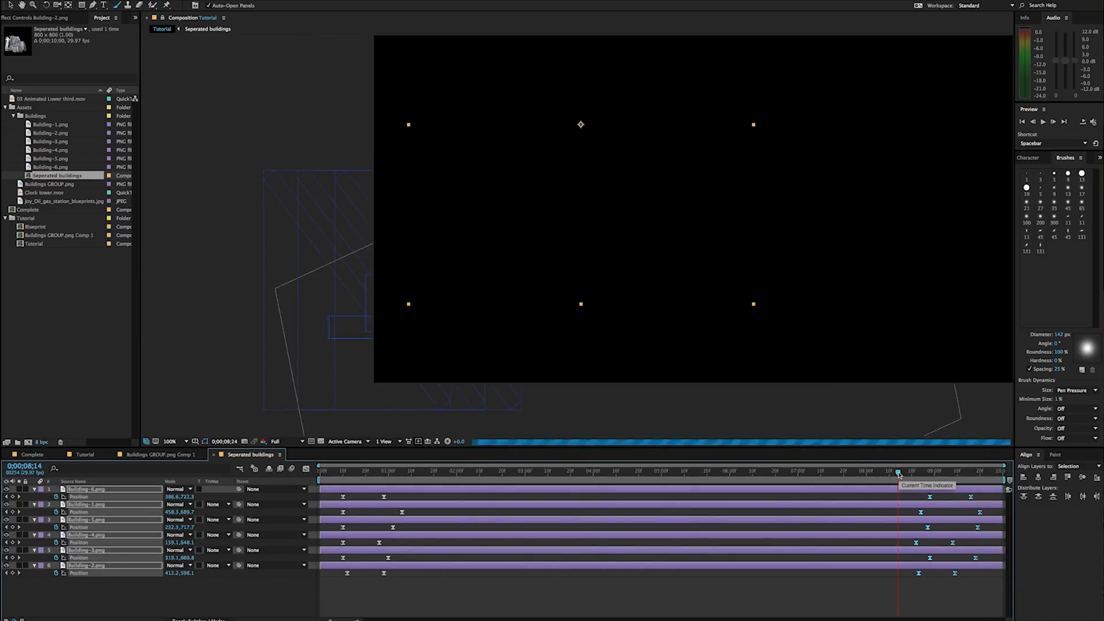
{"action": "key", "text": "space"}
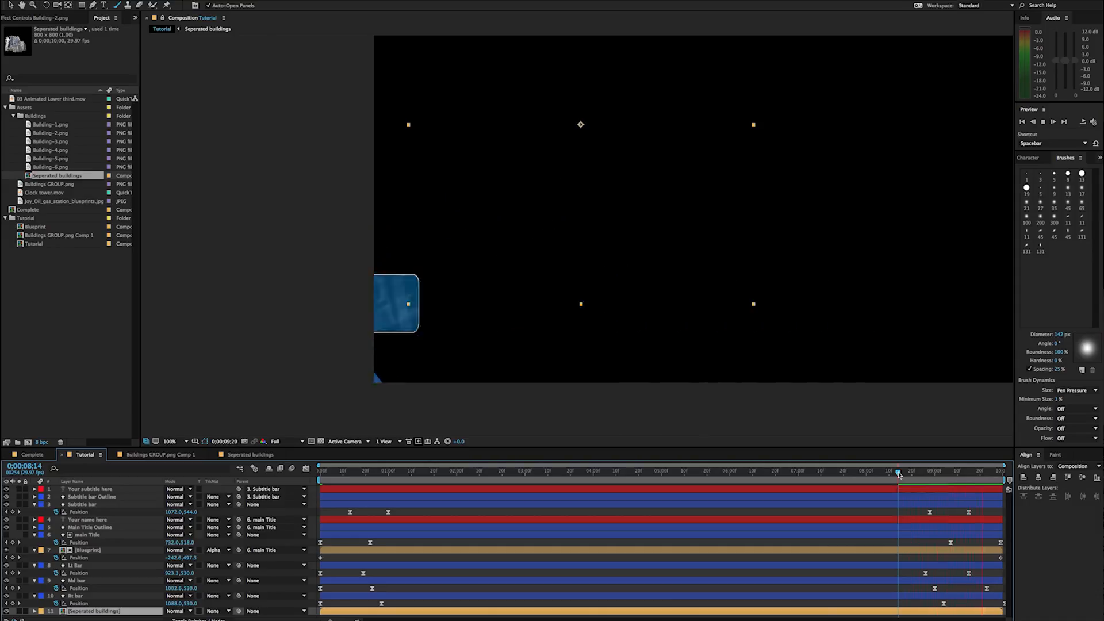
{"action": "key", "text": "space"}
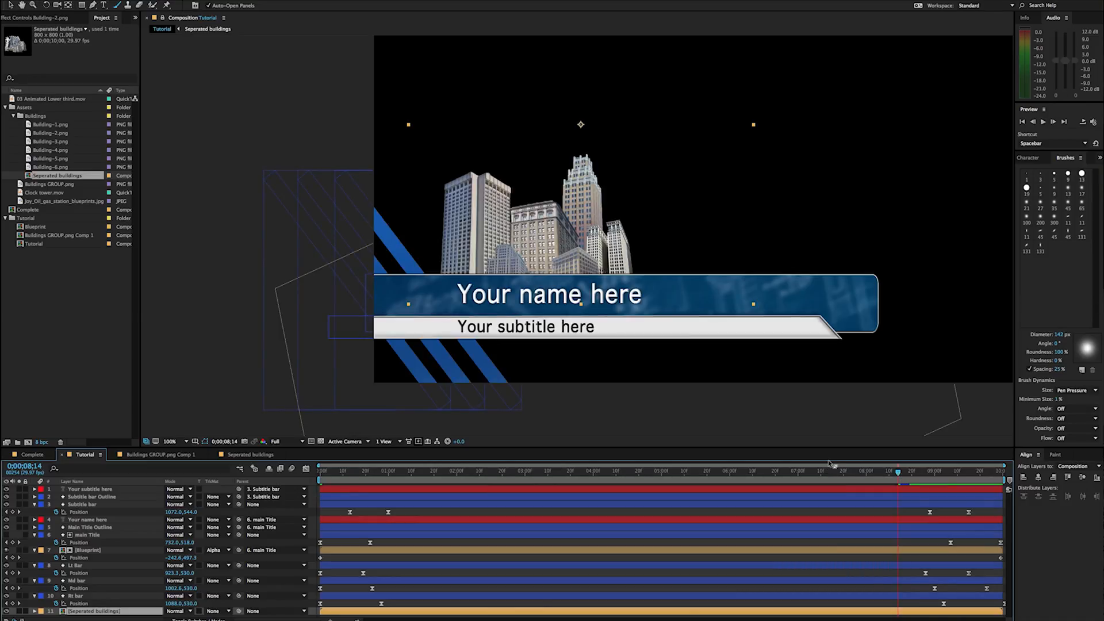
Step: Open the reference footage 03 Animated Lower third.mov and examine the light moving across the blue diagonal bars up close, then close the footage
{"action": "key", "text": "z"}
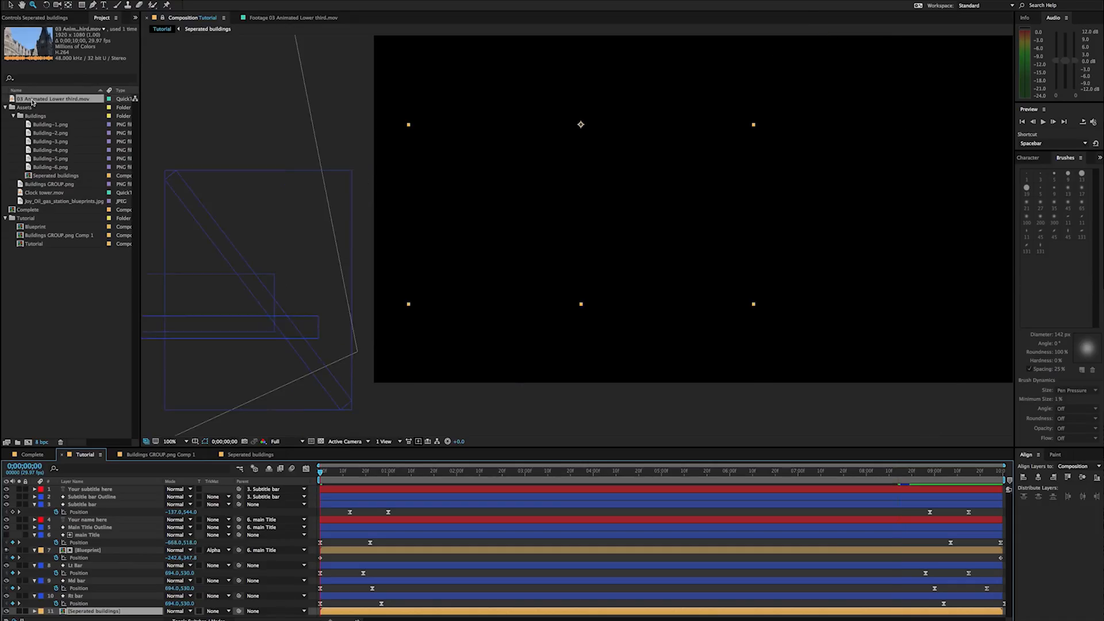
{"action": "double_click", "coordinate": [72, 98]}
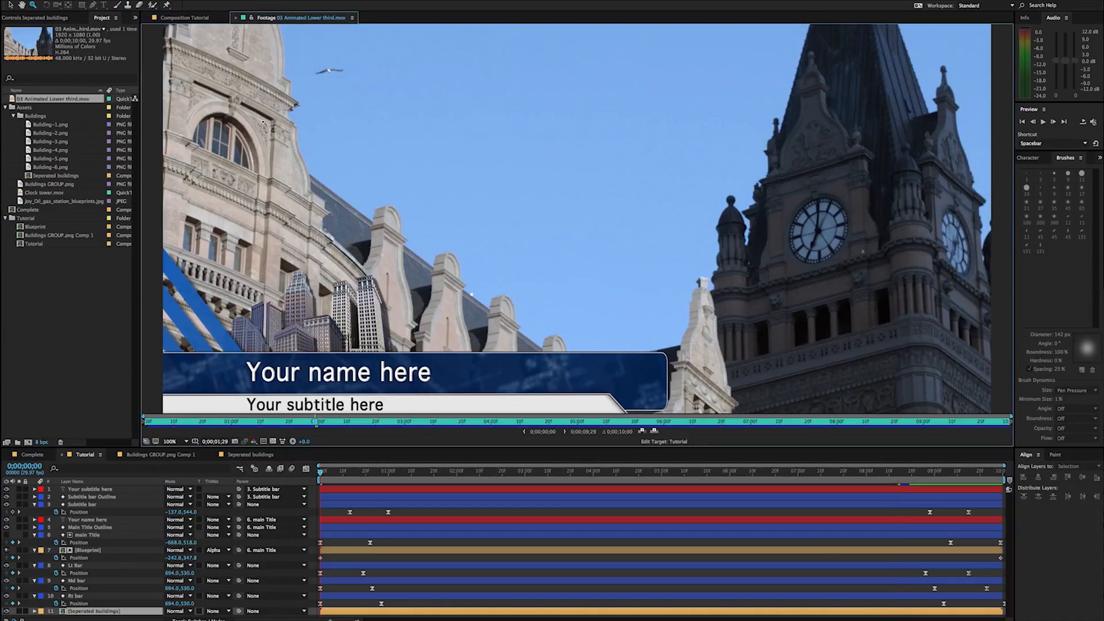
{"action": "left_click_drag", "start_coordinate": [317, 422], "coordinate": [237, 418]}
{"action": "key", "text": "space"}
{"action": "left_click_drag", "start_coordinate": [234, 306], "coordinate": [342, 305]}
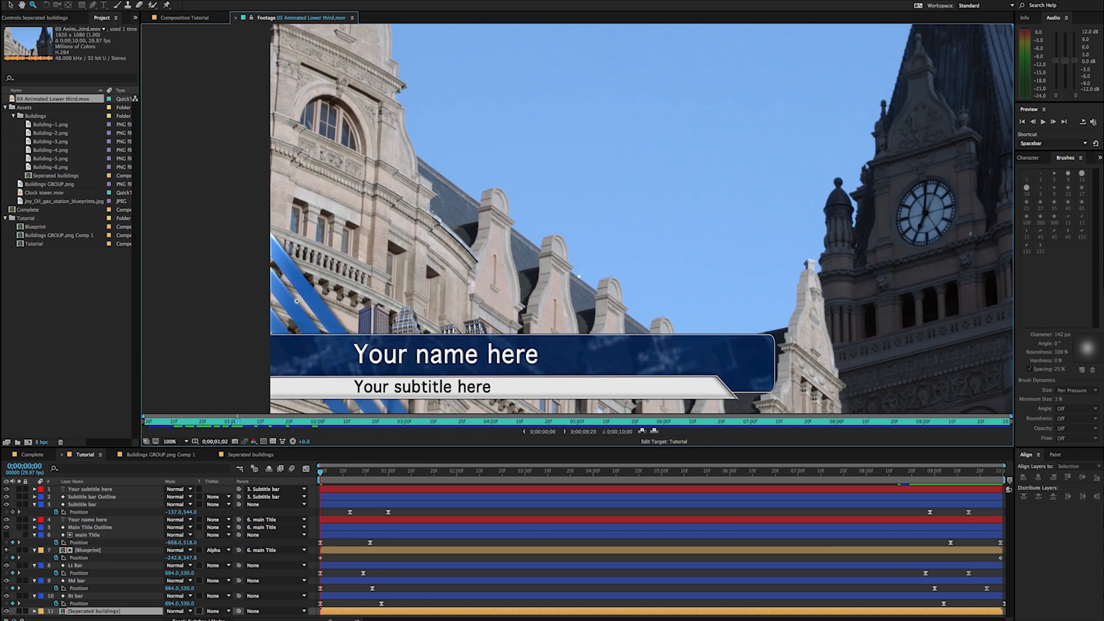
{"action": "scroll", "coordinate": [325, 288], "scroll_direction": "up", "scroll_amount": 3}
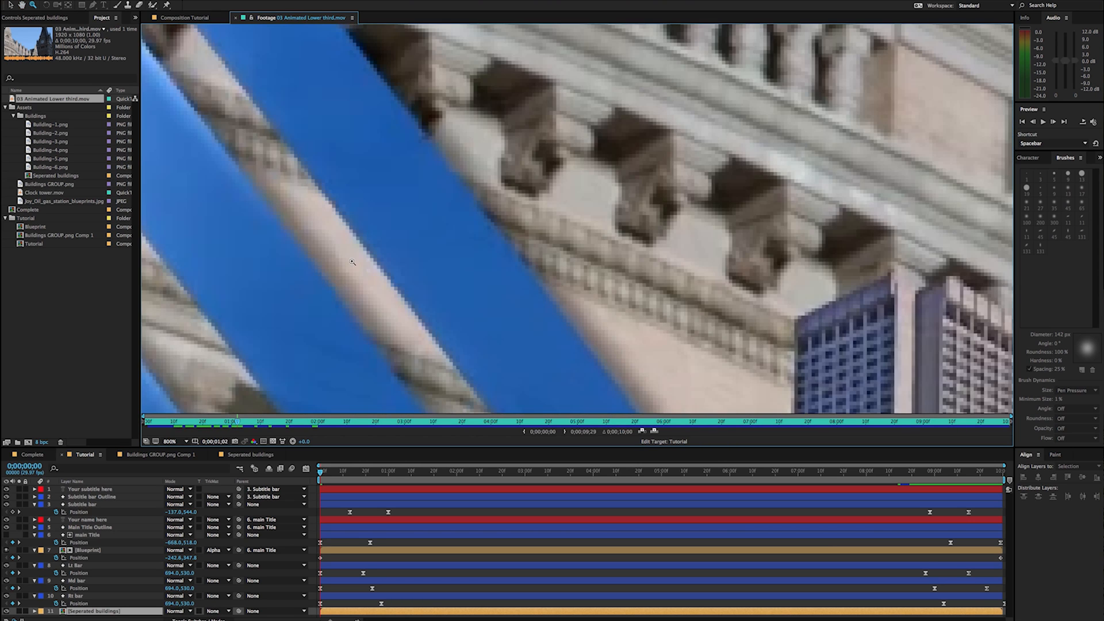
{"action": "scroll", "coordinate": [353, 262], "scroll_direction": "down", "scroll_amount": 4}
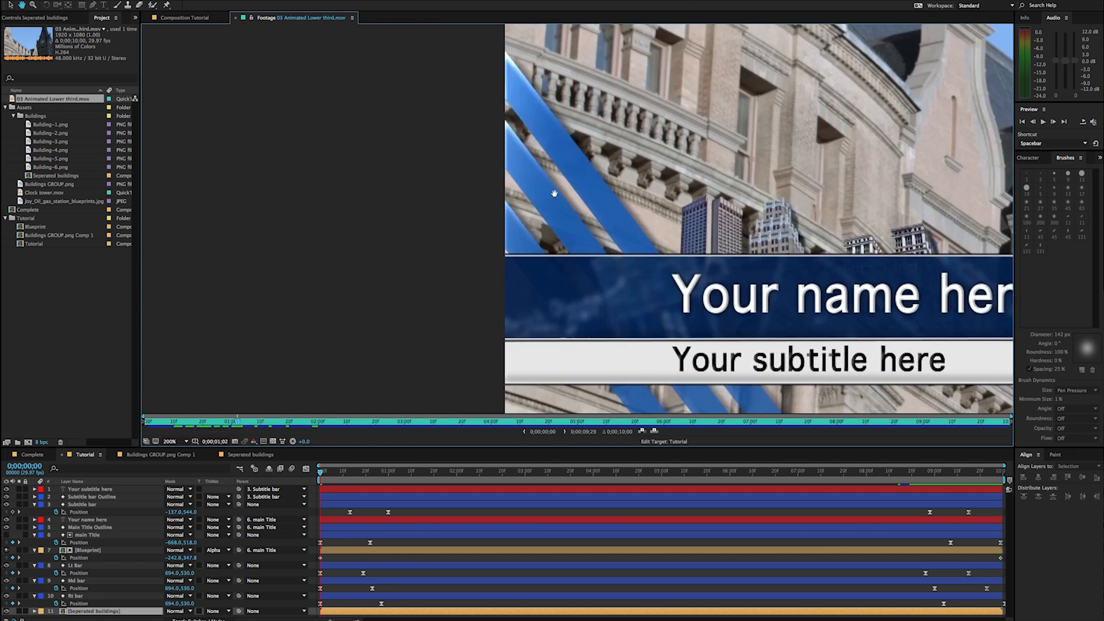
{"action": "left_click_drag", "start_coordinate": [397, 174], "coordinate": [396, 209]}
{"action": "left_click_drag", "start_coordinate": [237, 423], "coordinate": [665, 429]}
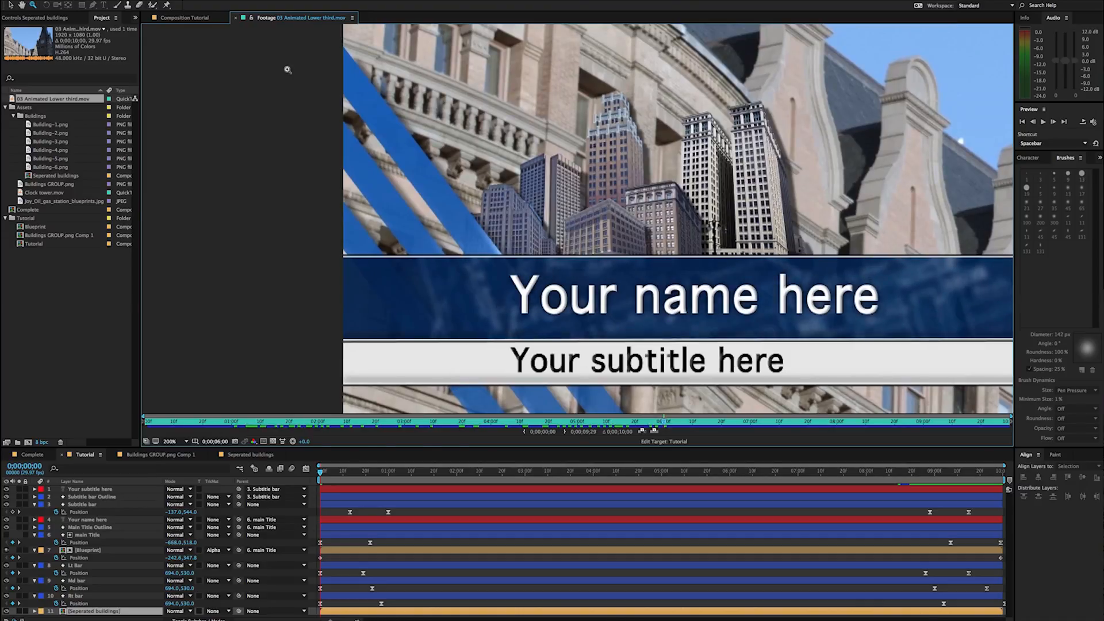
{"action": "left_click", "coordinate": [236, 18]}
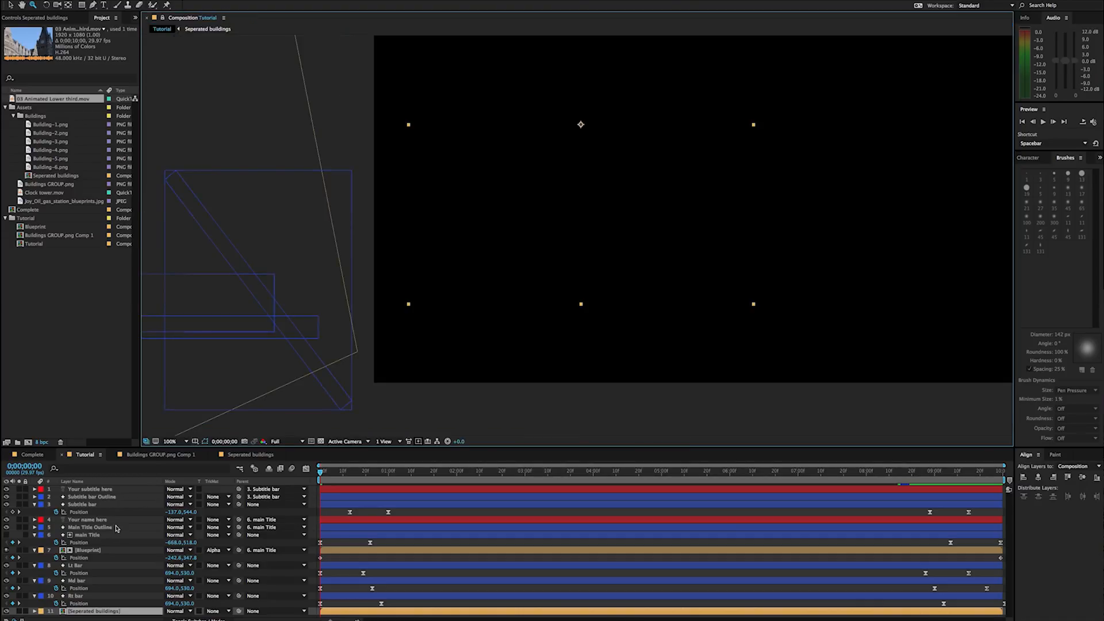
Step: Pre-compose the Lt Bar, Md bar and Rt bar layers as "Animated bars", moving all attributes into the new composition
{"action": "left_click", "coordinate": [74, 566]}
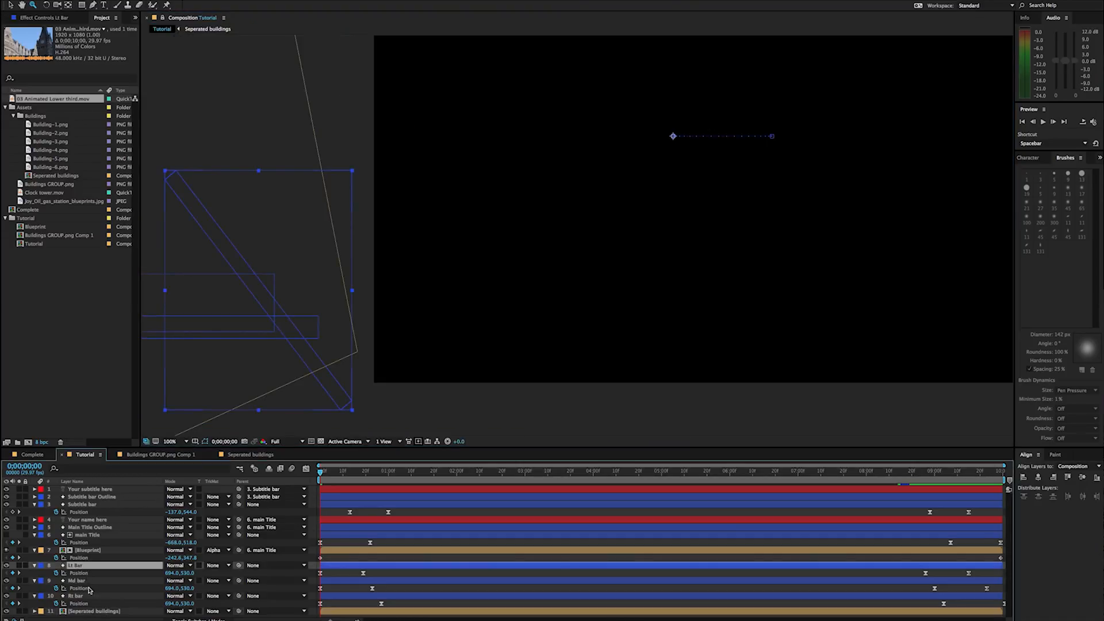
{"action": "left_click", "coordinate": [83, 582], "text": "shift"}
{"action": "left_click", "coordinate": [84, 596], "text": "shift"}
{"action": "right_click", "coordinate": [83, 598]}
{"action": "left_click", "coordinate": [115, 547]}
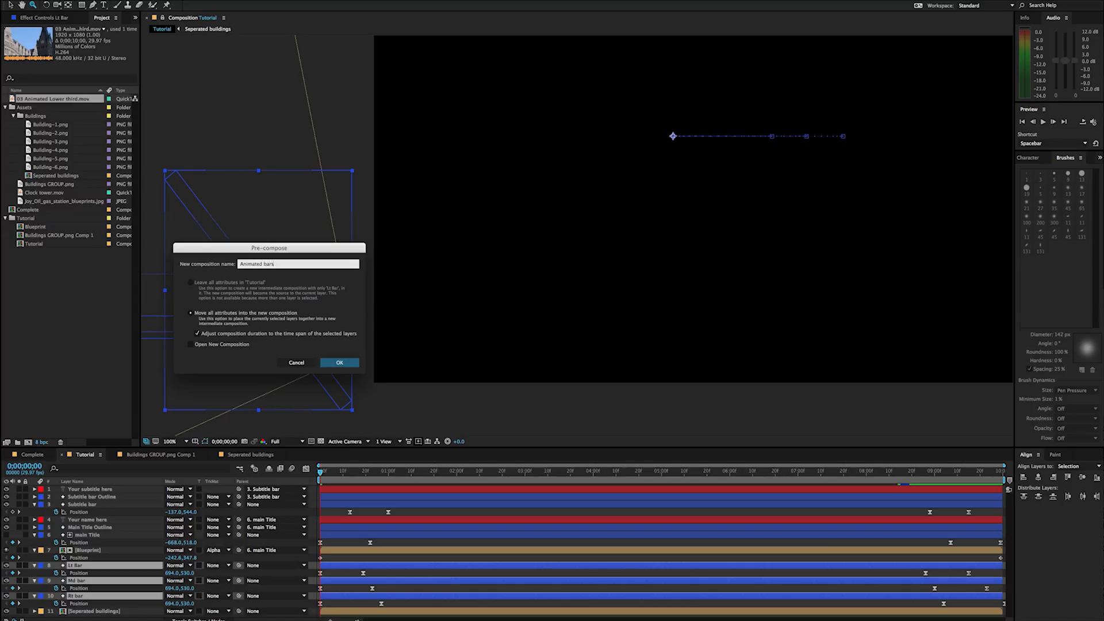
{"action": "key", "text": "Return"}
Step: Find the effect with the search "Light sweep" and apply CC Light Sweep to the Animated bars layer
{"action": "key", "text": "space"}
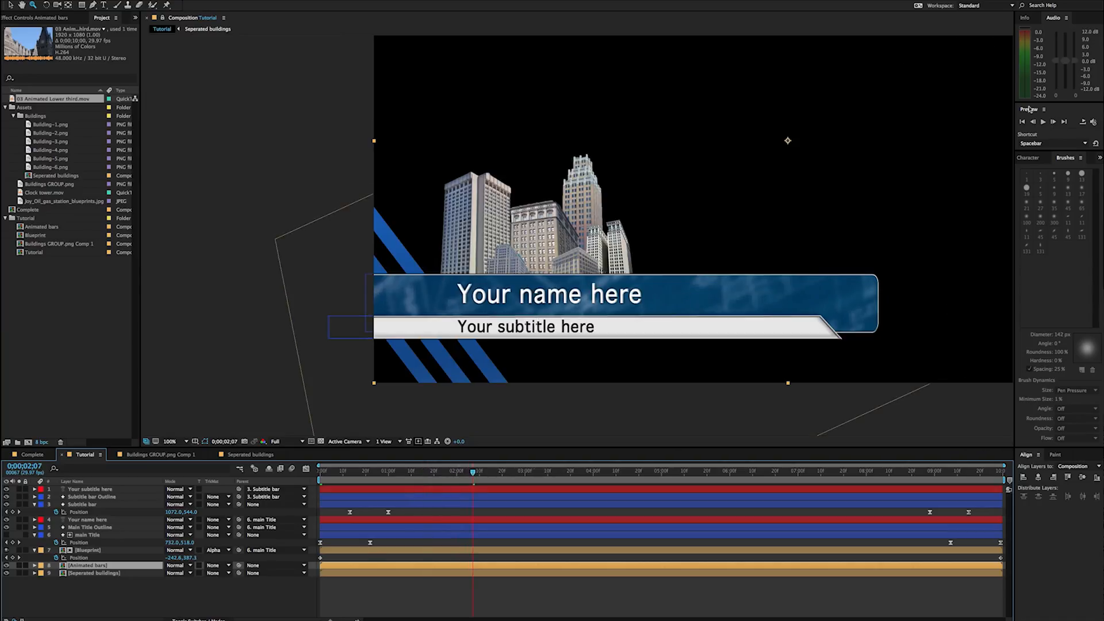
{"action": "left_click", "coordinate": [1032, 158]}
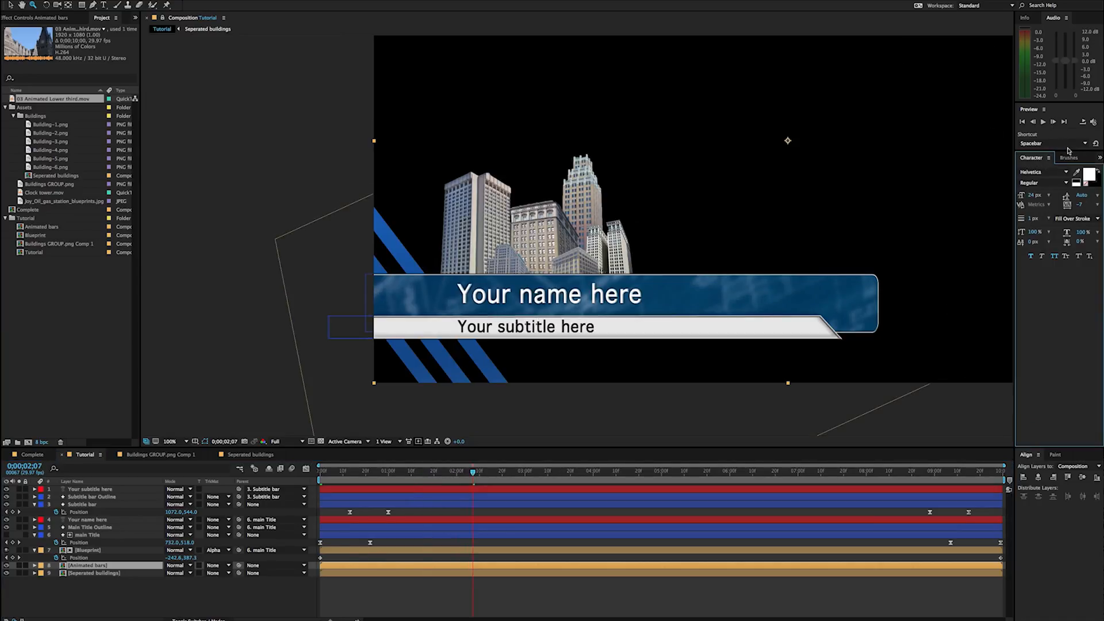
{"action": "left_click", "coordinate": [1101, 159]}
{"action": "left_click", "coordinate": [1070, 178]}
{"action": "left_click", "coordinate": [1068, 170]}
{"action": "type", "text": "Curves"}
{"action": "type", "text": "Light sweep"}
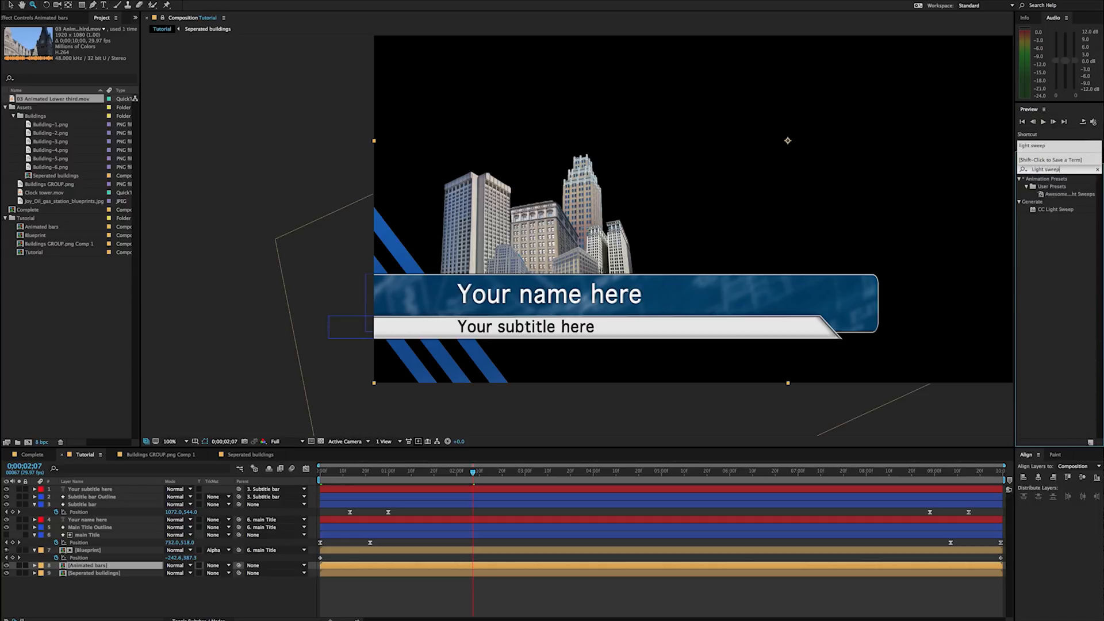
{"action": "left_click", "coordinate": [1058, 210]}
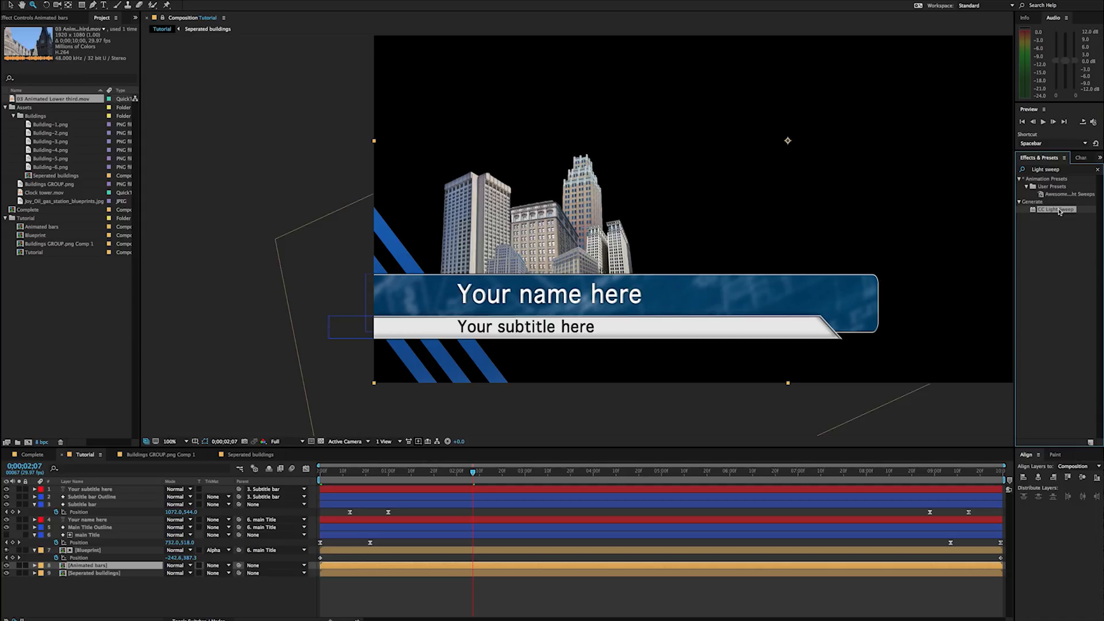
{"action": "left_click_drag", "start_coordinate": [1061, 212], "coordinate": [107, 567]}
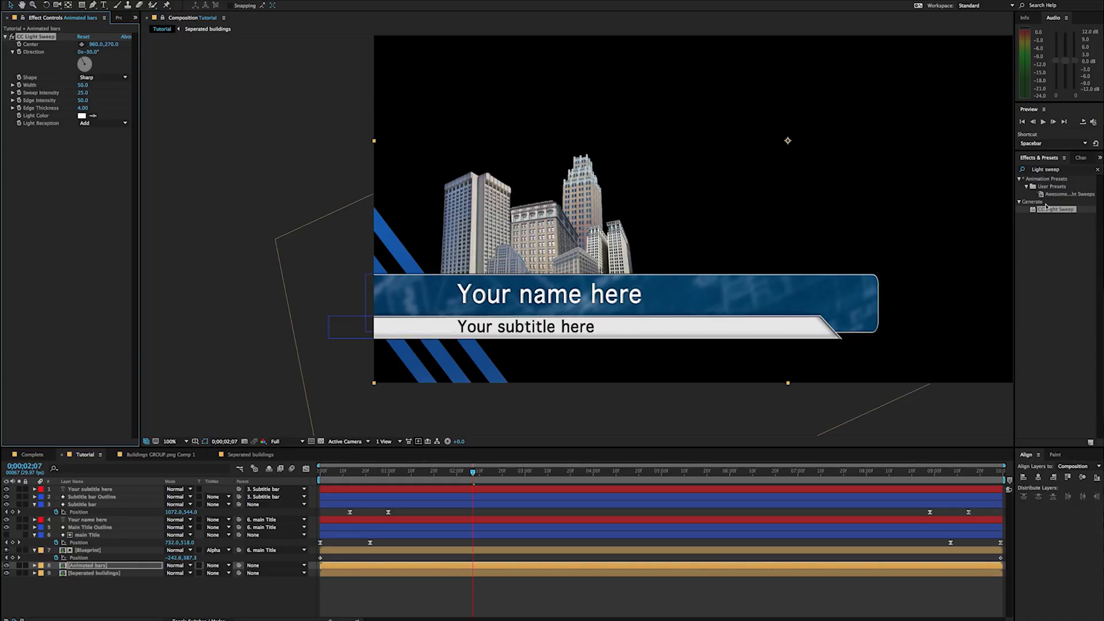
Step: Place the light sweep's Center on the diagonal bars at 72.0, 807.0 and set its Direction to 76°
{"action": "left_click", "coordinate": [82, 44]}
{"action": "left_click", "coordinate": [397, 239]}
{"action": "left_click_drag", "start_coordinate": [397, 239], "coordinate": [393, 263]}
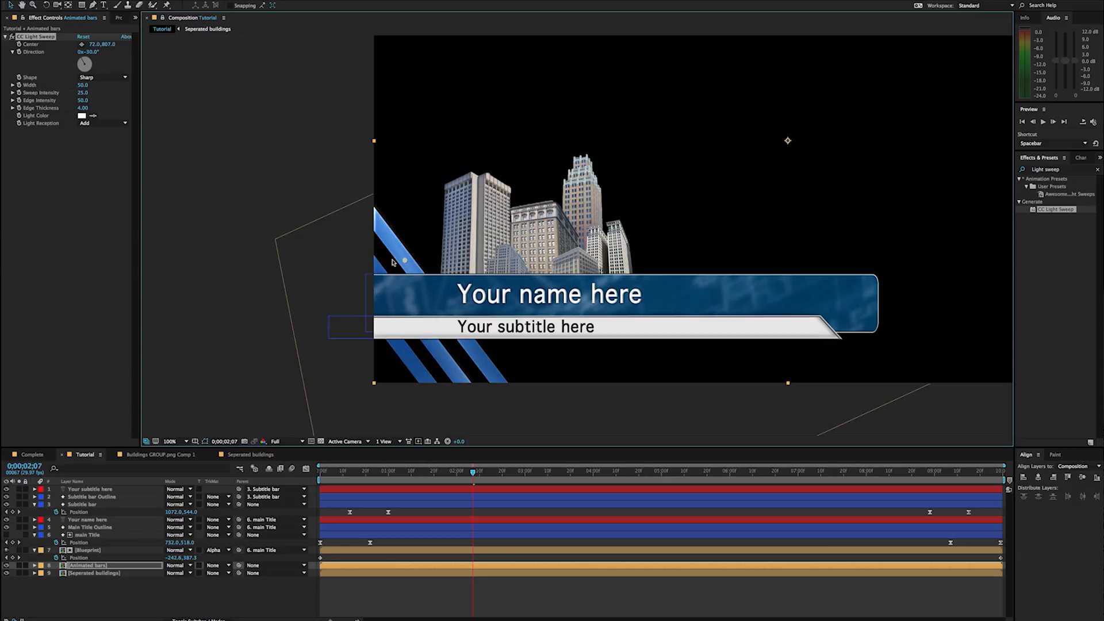
{"action": "left_click_drag", "start_coordinate": [88, 52], "coordinate": [112, 52]}
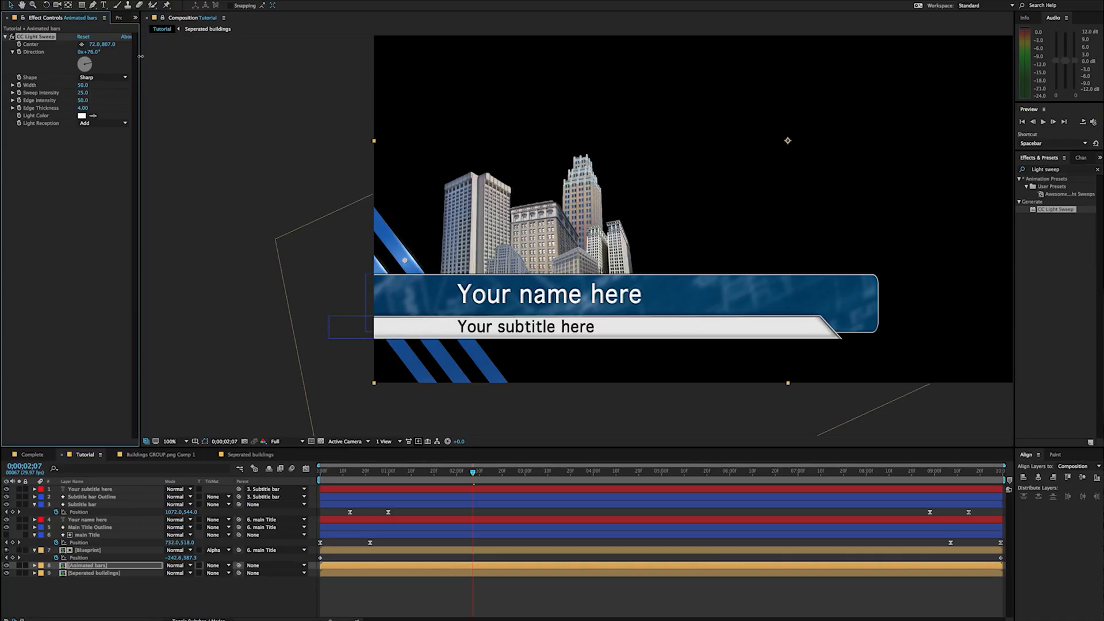
Step: Set the Animated bars light sweep's Direction to 43°, move its Center to -260.0, 755.0, and keyframe the Center at 0;00;00;08
{"action": "mouse_move", "coordinate": [90, 62]}
{"action": "left_mouse_down"}
{"action": "mouse_move", "coordinate": [84, 54]}
{"action": "mouse_move", "coordinate": [92, 74]}
{"action": "left_mouse_up"}
{"action": "left_click_drag", "start_coordinate": [406, 262], "coordinate": [275, 231]}
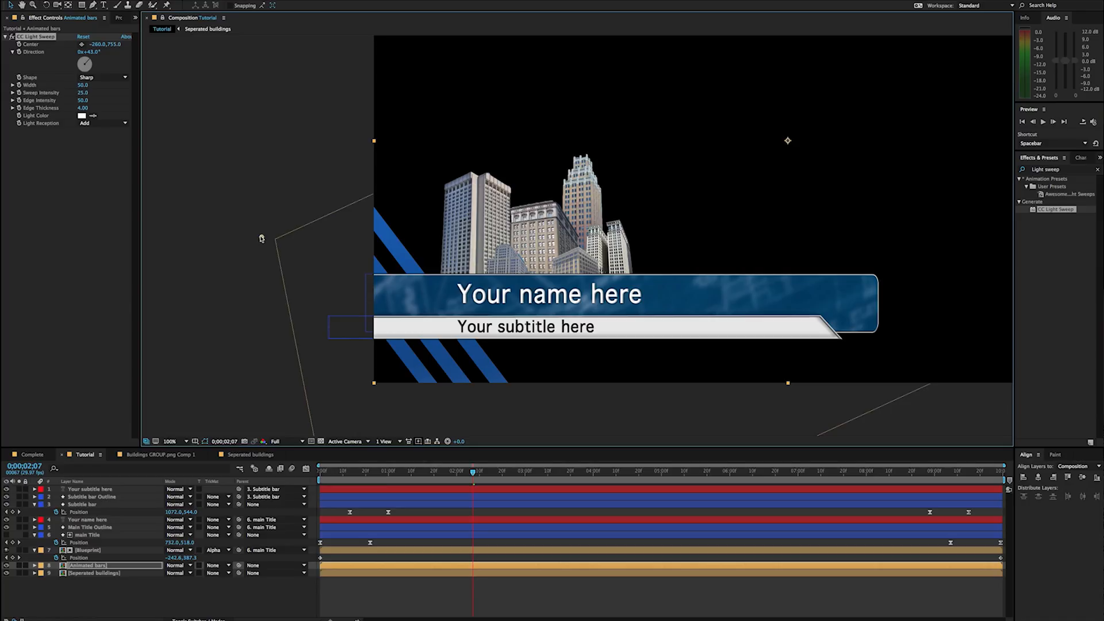
{"action": "left_click_drag", "start_coordinate": [384, 476], "coordinate": [339, 481]}
{"action": "left_click", "coordinate": [19, 45]}
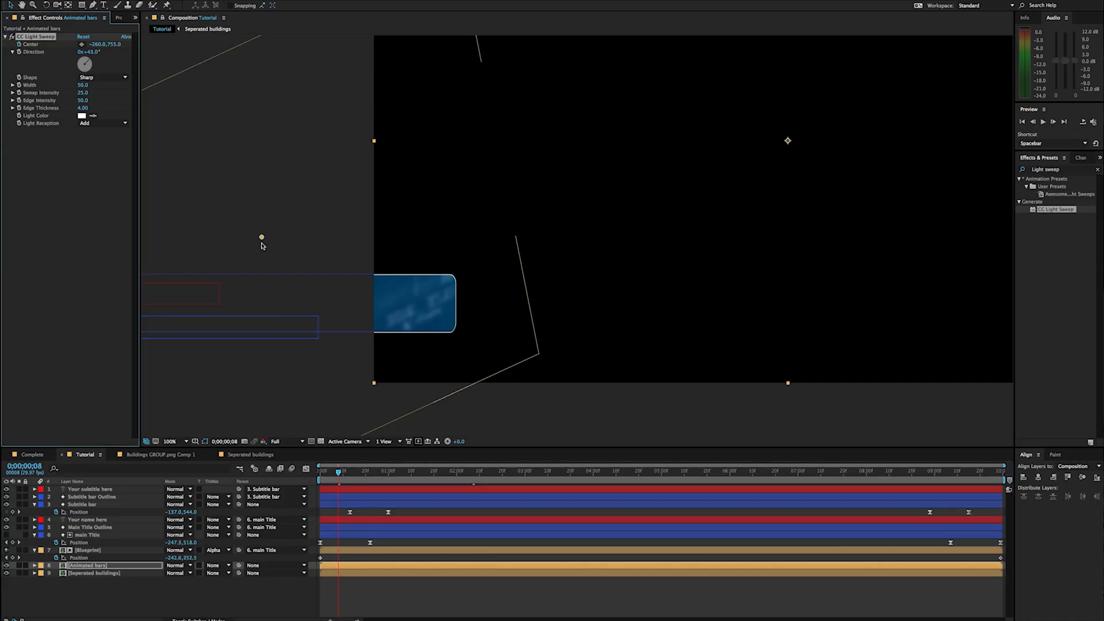
Step: Keyframe the Animated bars light sweep's Center at 791.0, 755.0 at 0;00;05;05 and at -156.0, 755.0 at 0;00;08;01
{"action": "left_click_drag", "start_coordinate": [343, 473], "coordinate": [677, 497]}
{"action": "left_click_drag", "start_coordinate": [96, 47], "coordinate": [514, 32]}
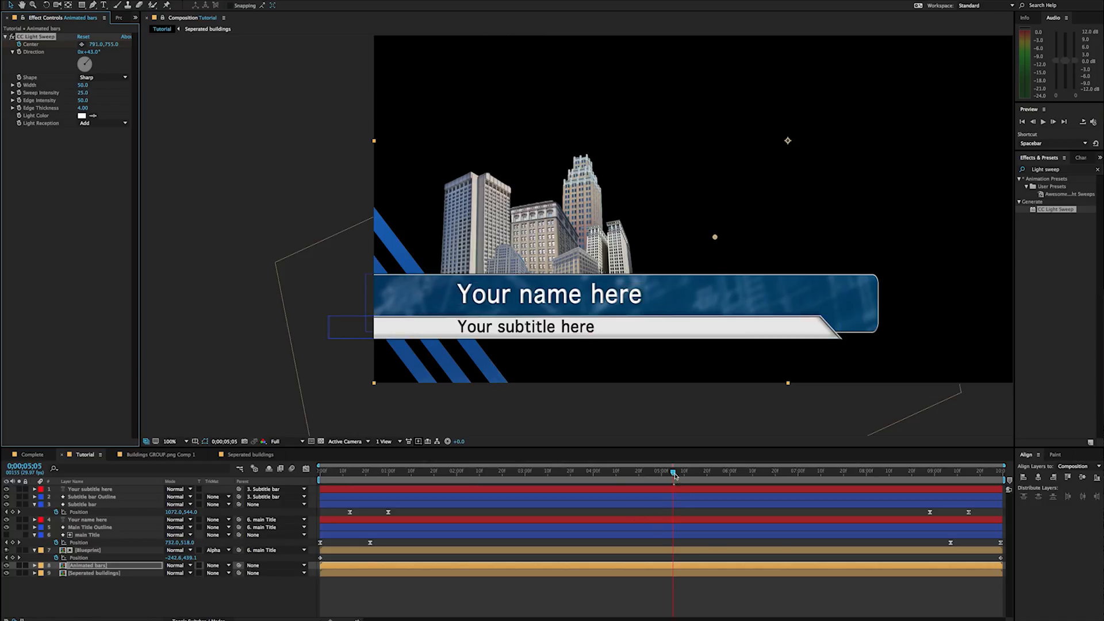
{"action": "left_click_drag", "start_coordinate": [673, 474], "coordinate": [871, 484]}
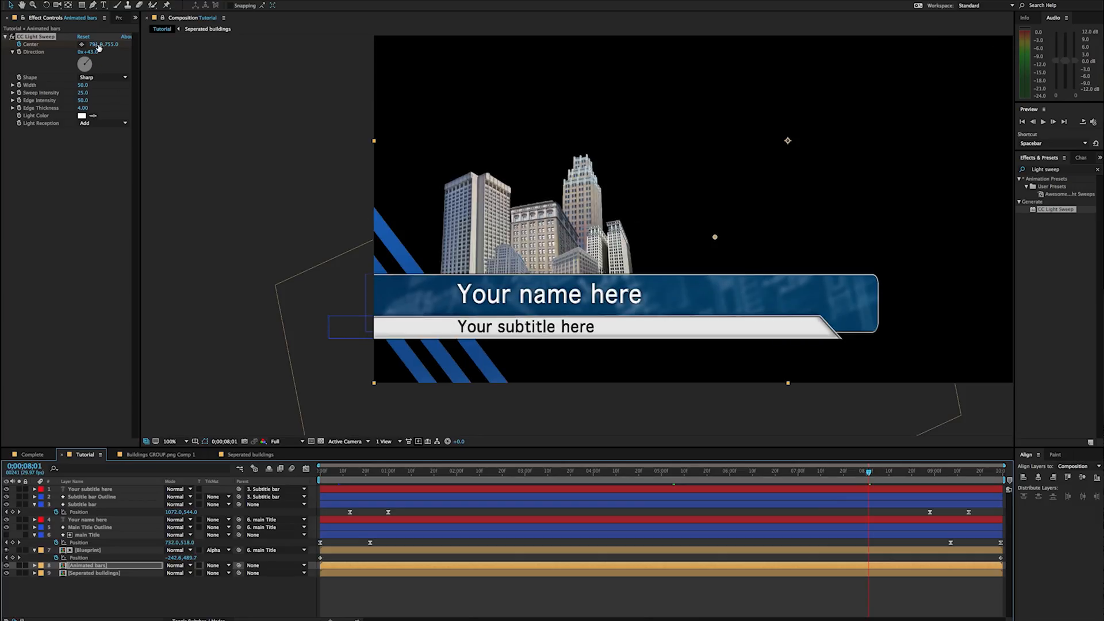
{"action": "left_click_drag", "start_coordinate": [99, 48], "coordinate": [1, 48]}
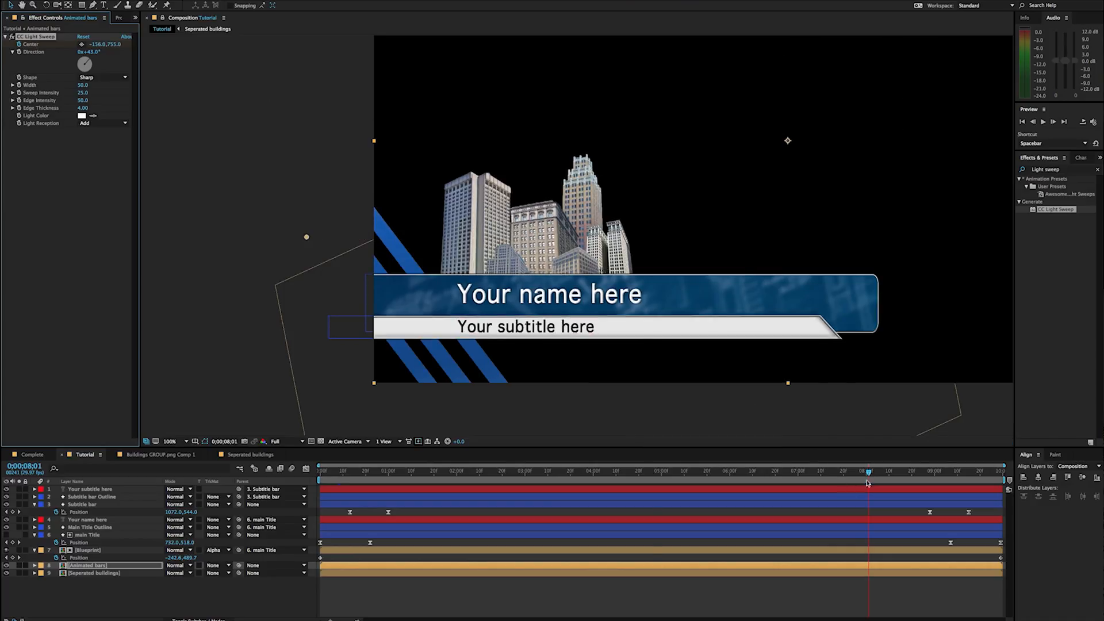
{"action": "key", "text": "Home"}
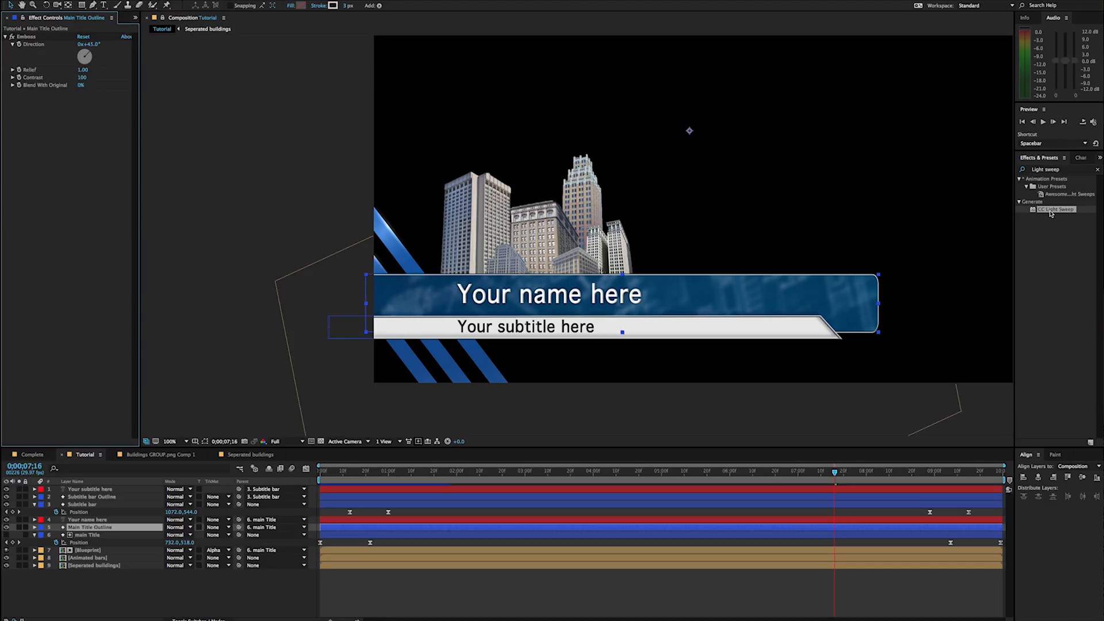
Step: Apply CC Light Sweep to the Main Title Outline layer and place its Center at the title bar's left end, at 5.0, 855.0
{"action": "left_click_drag", "start_coordinate": [1052, 213], "coordinate": [94, 528]}
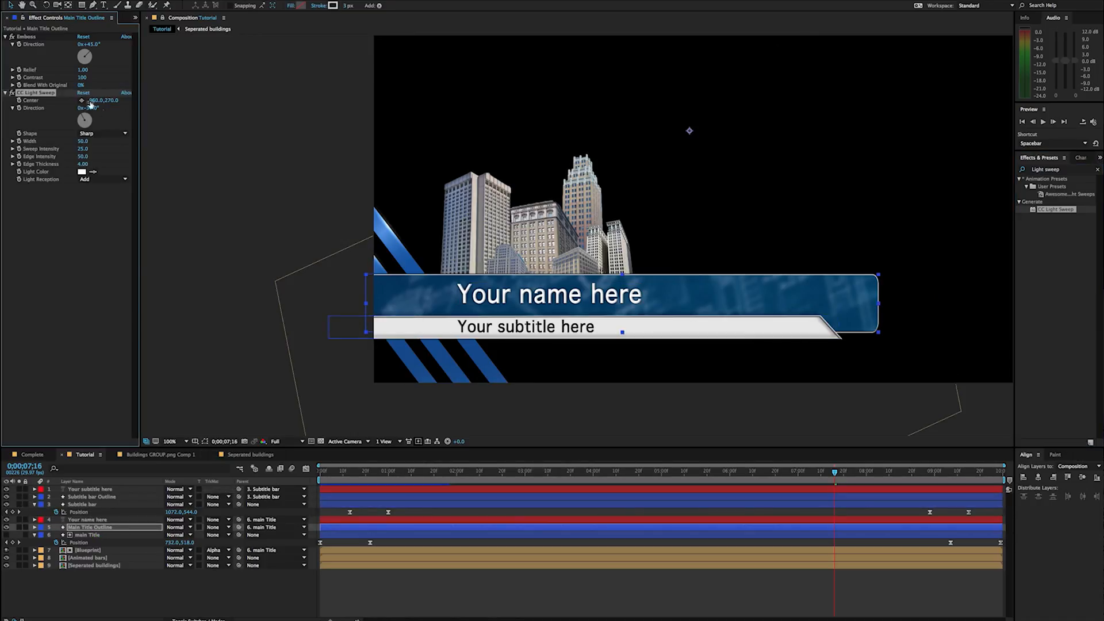
{"action": "left_click", "coordinate": [83, 102]}
{"action": "left_click", "coordinate": [702, 286]}
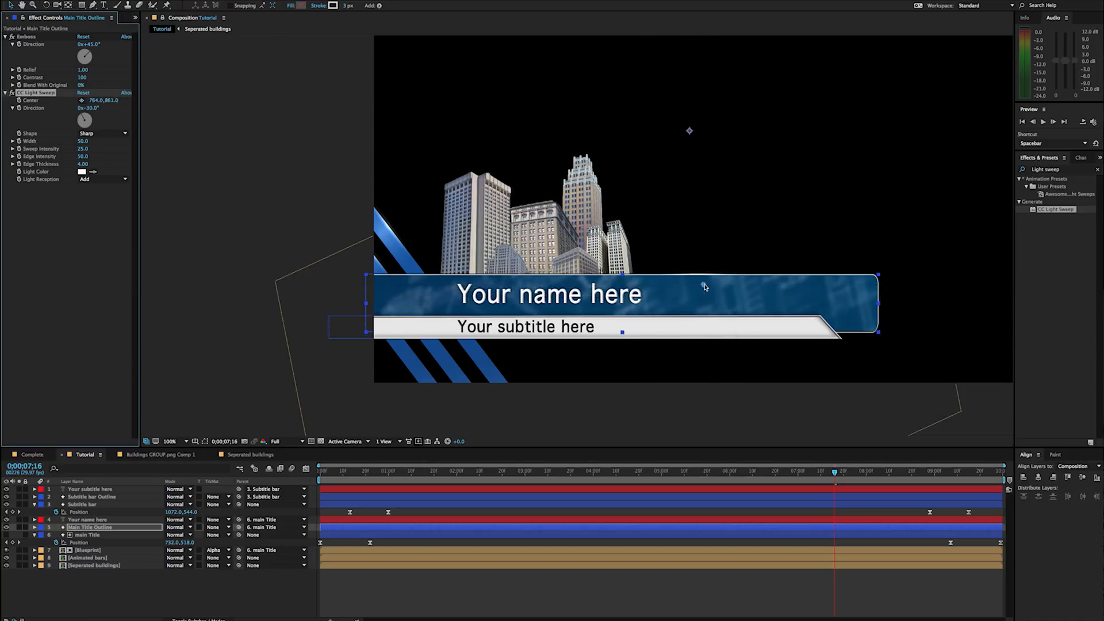
{"action": "left_click_drag", "start_coordinate": [679, 287], "coordinate": [617, 288]}
{"action": "left_click_drag", "start_coordinate": [674, 285], "coordinate": [377, 285]}
Step: Keyframe the Main Title Outline light sweep's Center at 0;00;01;02, and at 0;00;08;24 move it to the bar's right end, at 1158.0, 859.0
{"action": "left_click", "coordinate": [369, 472]}
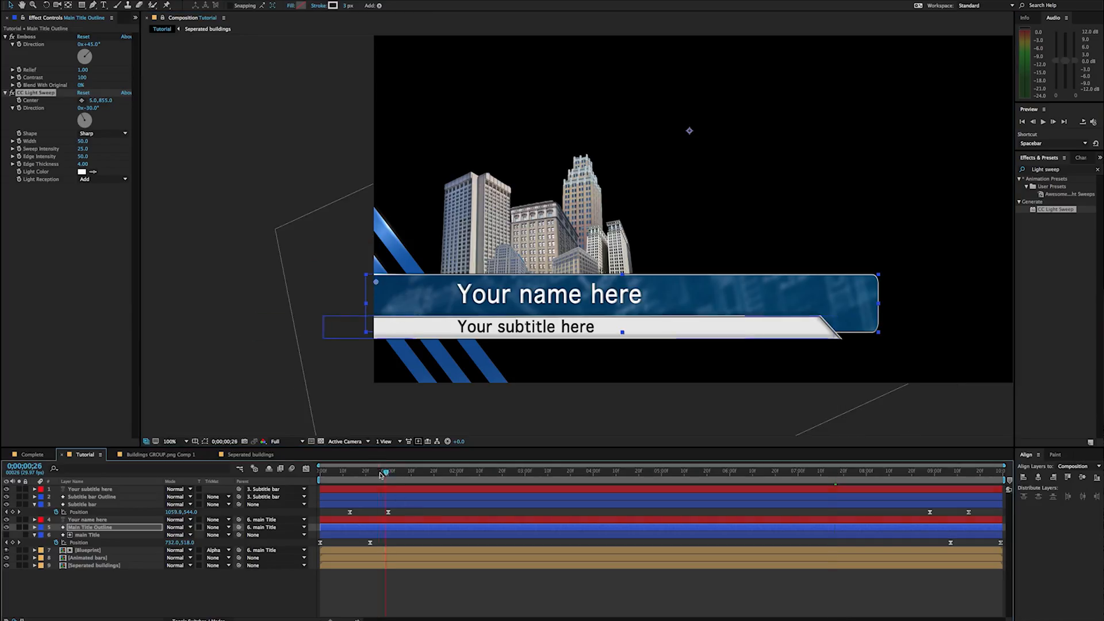
{"action": "left_click_drag", "start_coordinate": [369, 475], "coordinate": [393, 476]}
{"action": "left_click", "coordinate": [20, 101]}
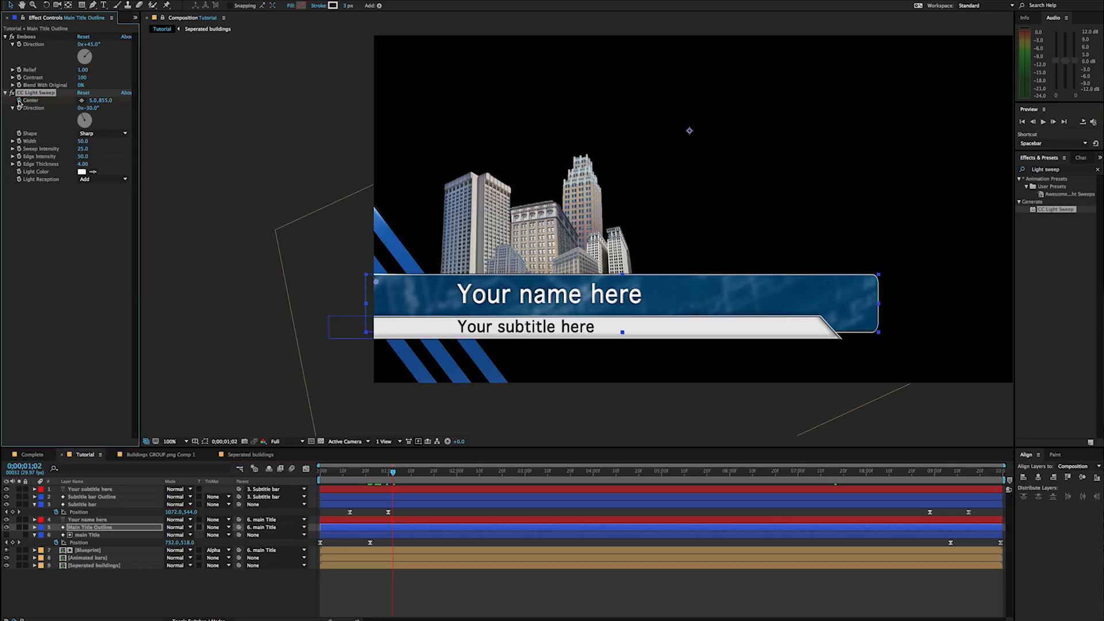
{"action": "left_click_drag", "start_coordinate": [436, 477], "coordinate": [921, 482]}
{"action": "left_click_drag", "start_coordinate": [377, 282], "coordinate": [875, 286]}
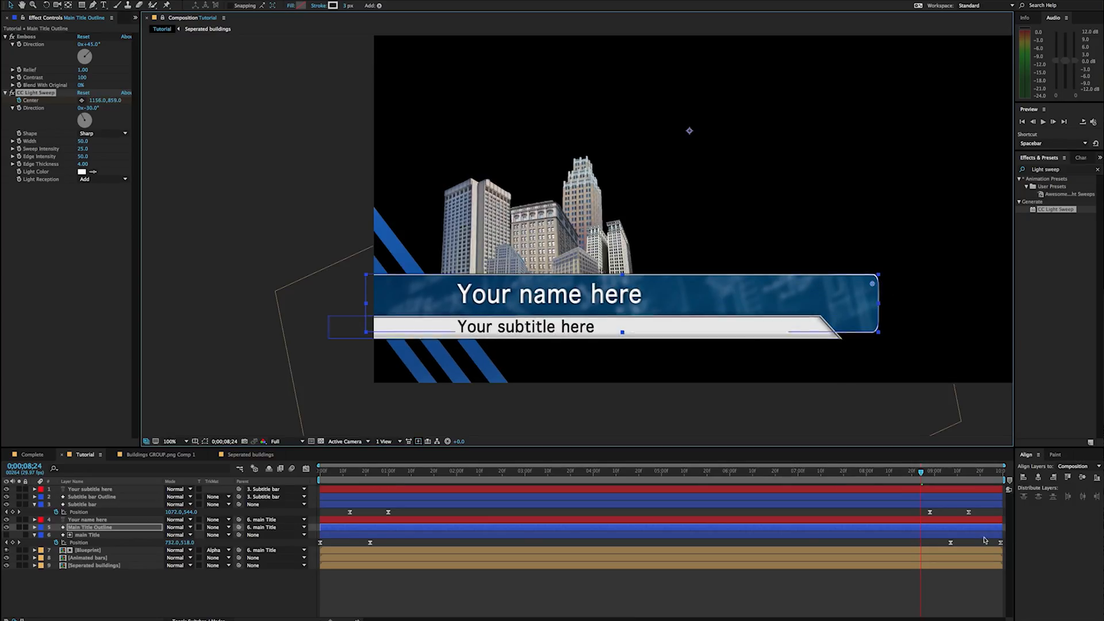
Step: Preview the light sweeps on the title outline and diagonal bars from 0;00;02;08
{"action": "left_click_drag", "start_coordinate": [922, 482], "coordinate": [476, 470]}
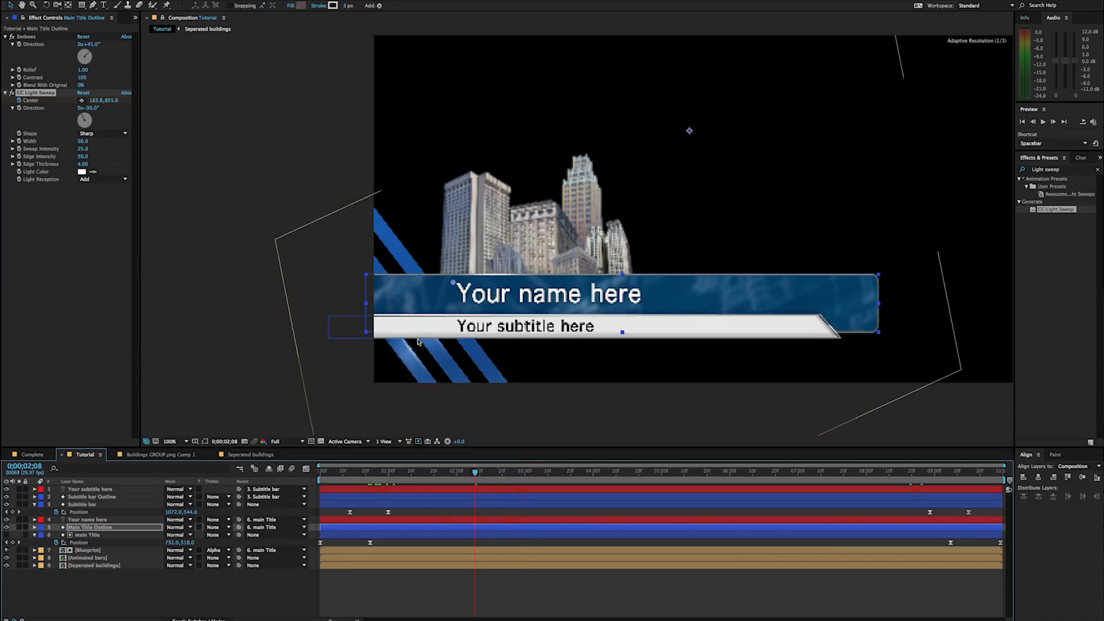
{"action": "left_click", "coordinate": [359, 424]}
{"action": "key", "text": "space"}
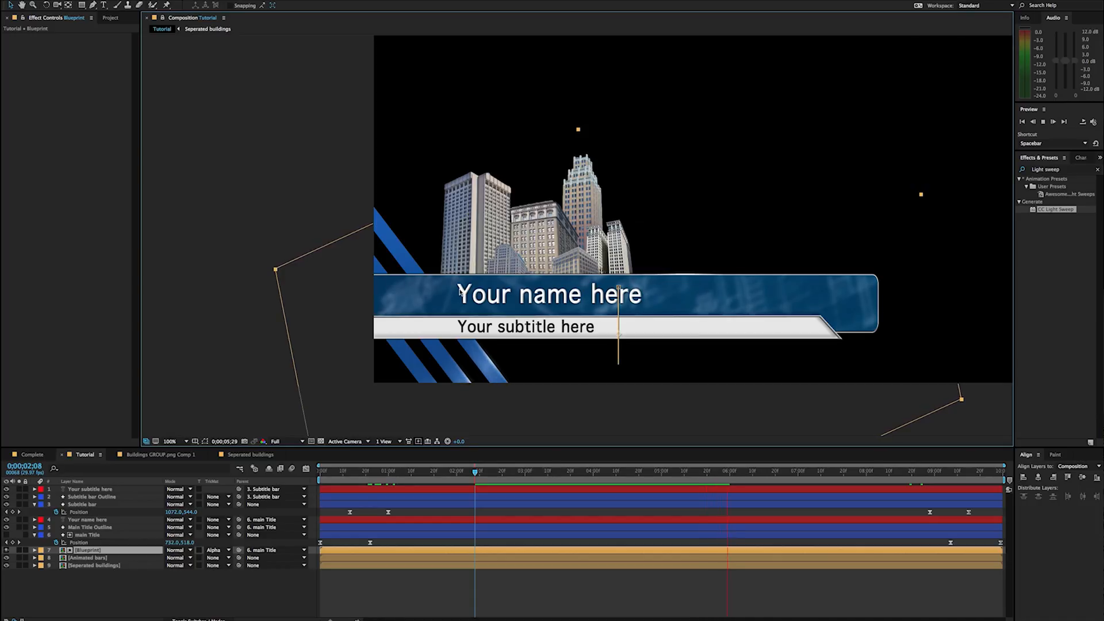
{"action": "key", "text": "space"}
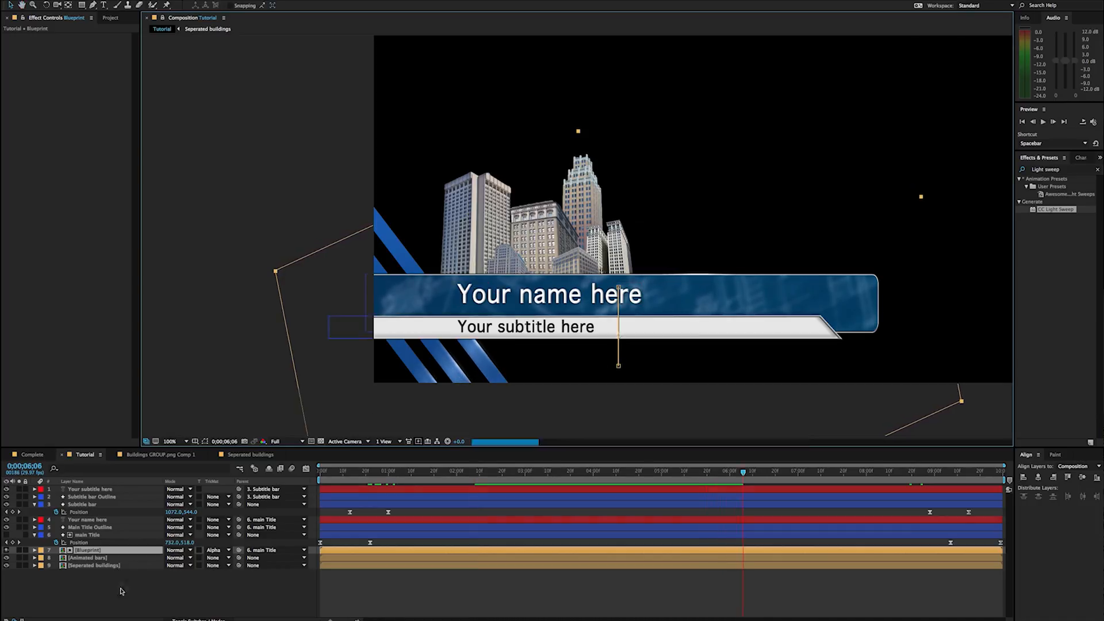
Step: Pre-compose all layers of Tutorial as "Lower third", moving all attributes into the new composition
{"action": "left_click", "coordinate": [109, 17]}
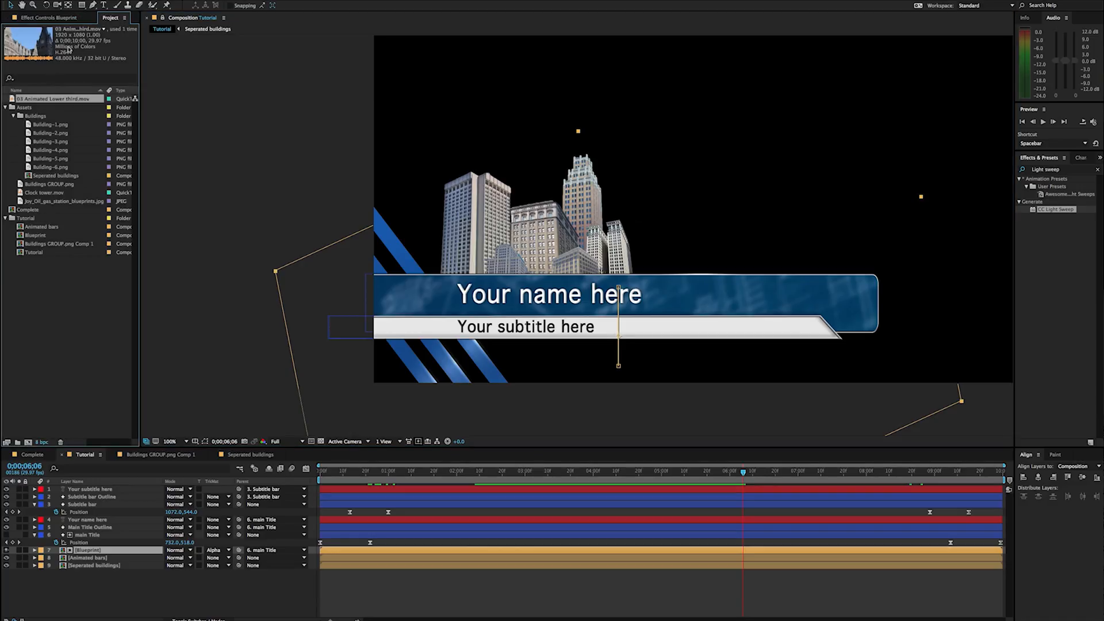
{"action": "left_click_drag", "start_coordinate": [158, 597], "coordinate": [50, 488]}
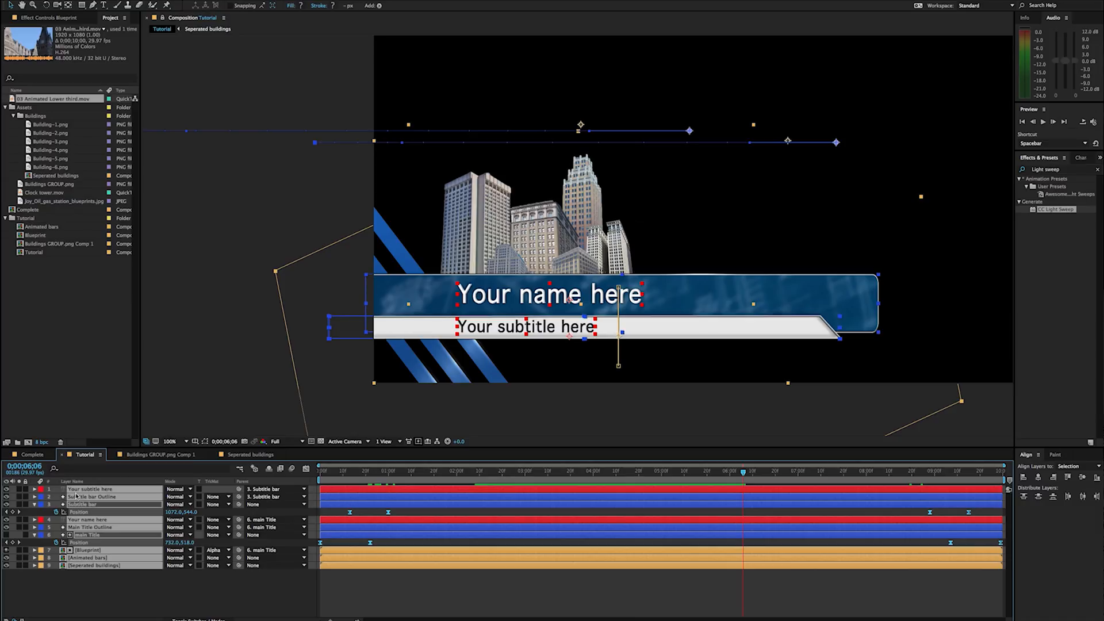
{"action": "right_click", "coordinate": [76, 495]}
{"action": "left_click", "coordinate": [122, 550]}
{"action": "type", "text": "Lower third"}
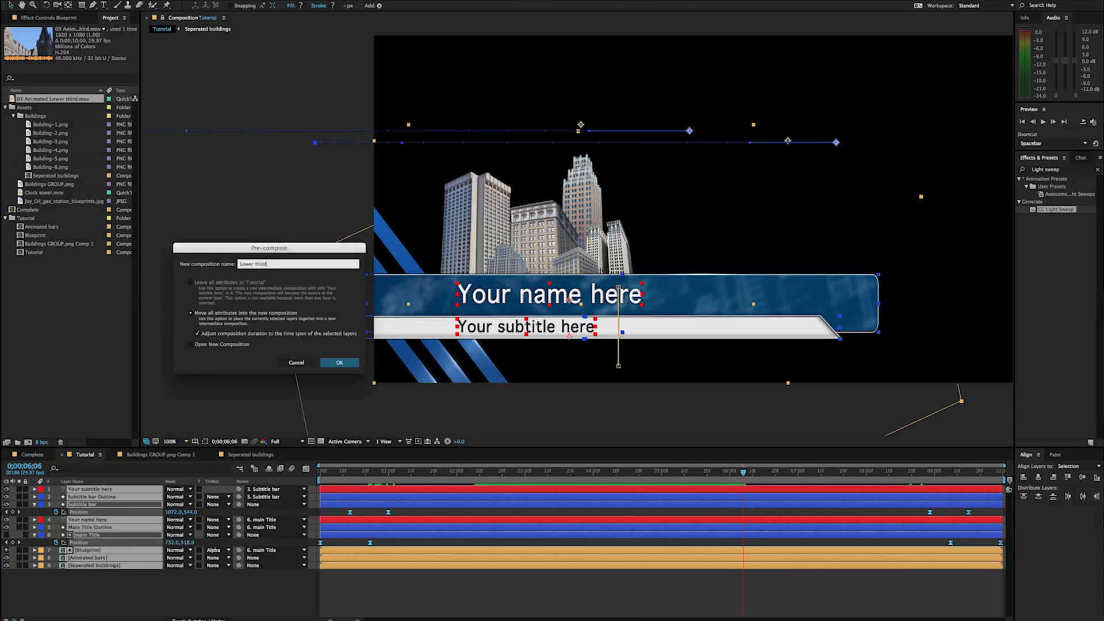
{"action": "key", "text": "Return"}
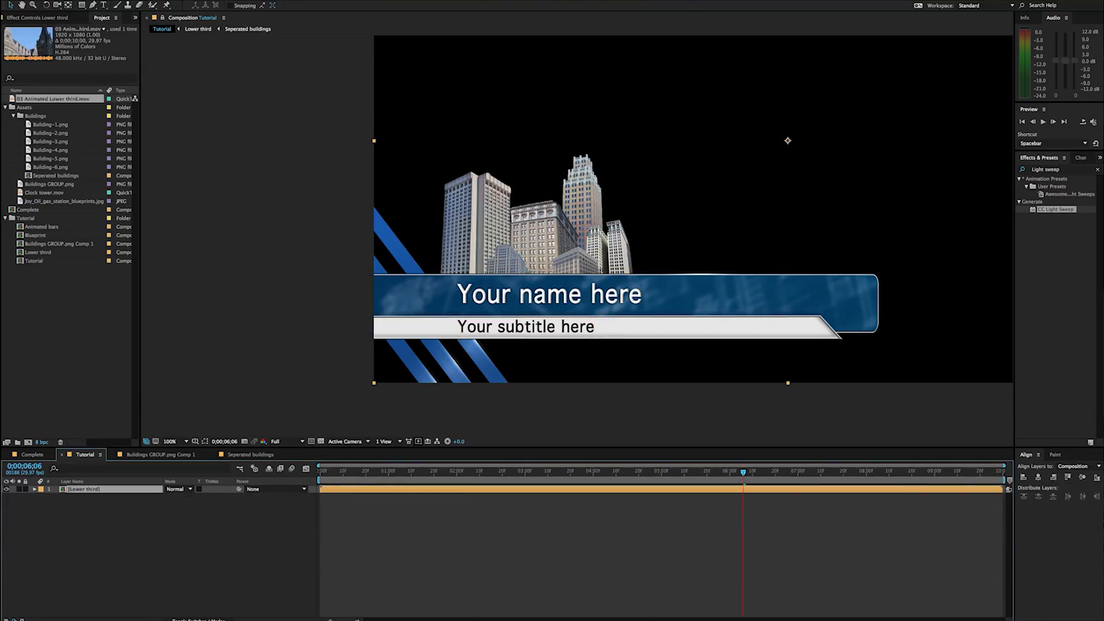
Step: Move the Lower third composition out of the Tutorial folder to the project's root and collapse the Tutorial folder
{"action": "left_click", "coordinate": [39, 254]}
{"action": "left_click_drag", "start_coordinate": [33, 256], "coordinate": [26, 281]}
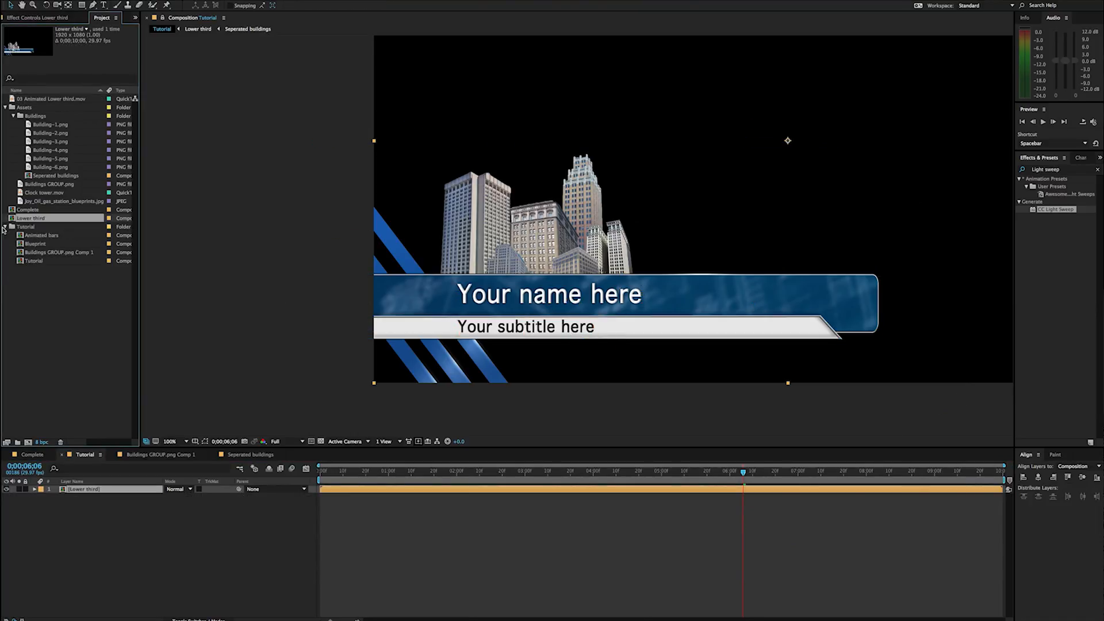
{"action": "left_click", "coordinate": [5, 227]}
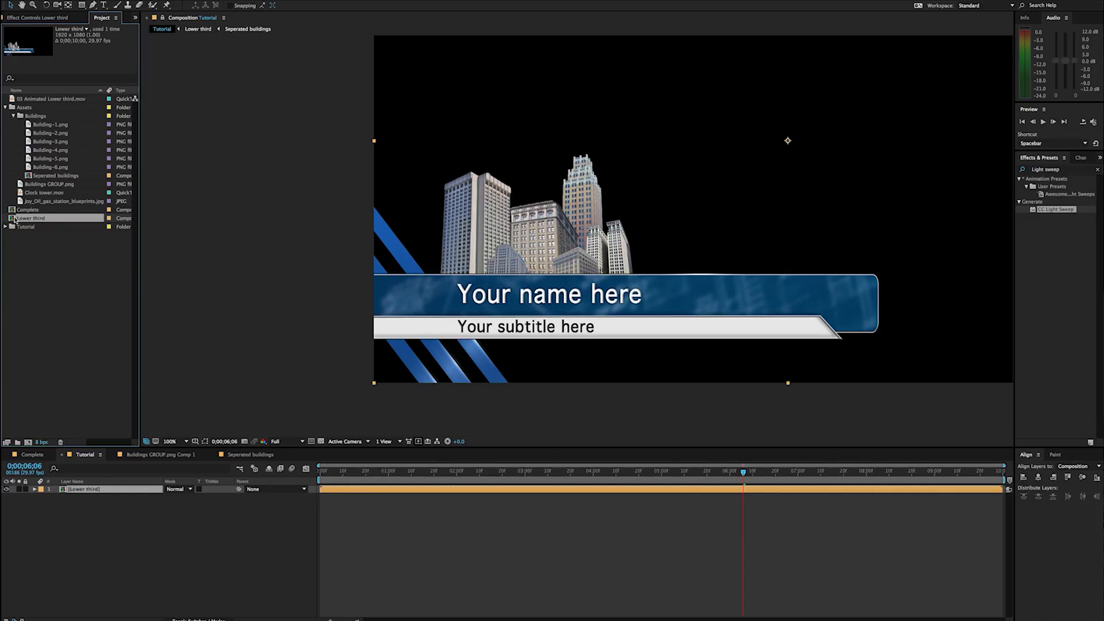
Step: Place Clock tower.mov beneath the Lower third layer in Tutorial and play back the animation over the footage
{"action": "left_click", "coordinate": [48, 193]}
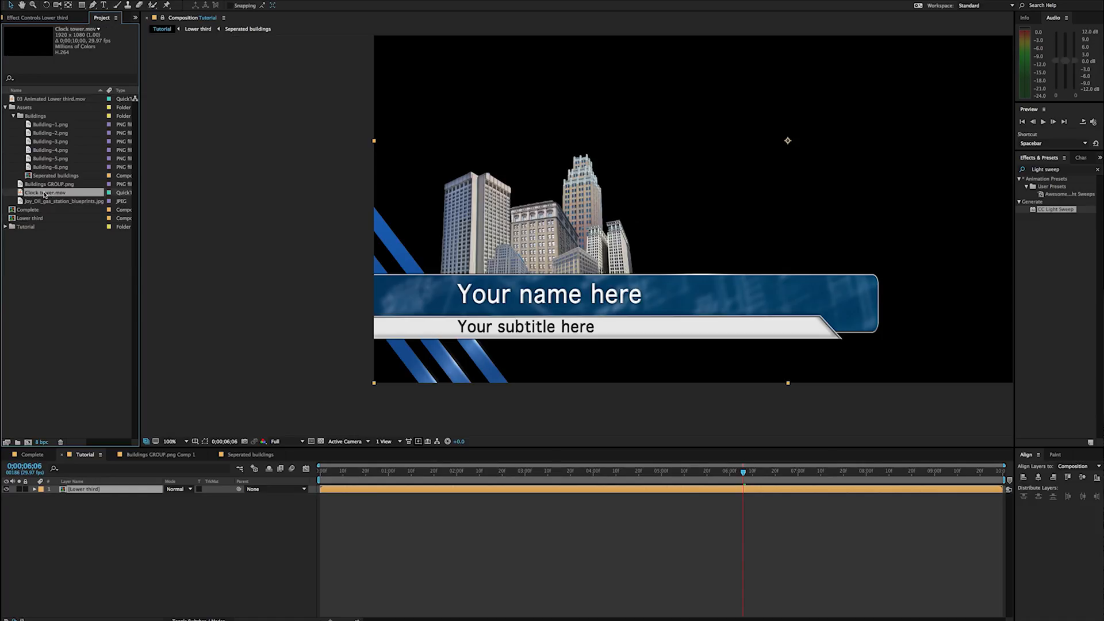
{"action": "left_click_drag", "start_coordinate": [127, 560], "coordinate": [127, 559]}
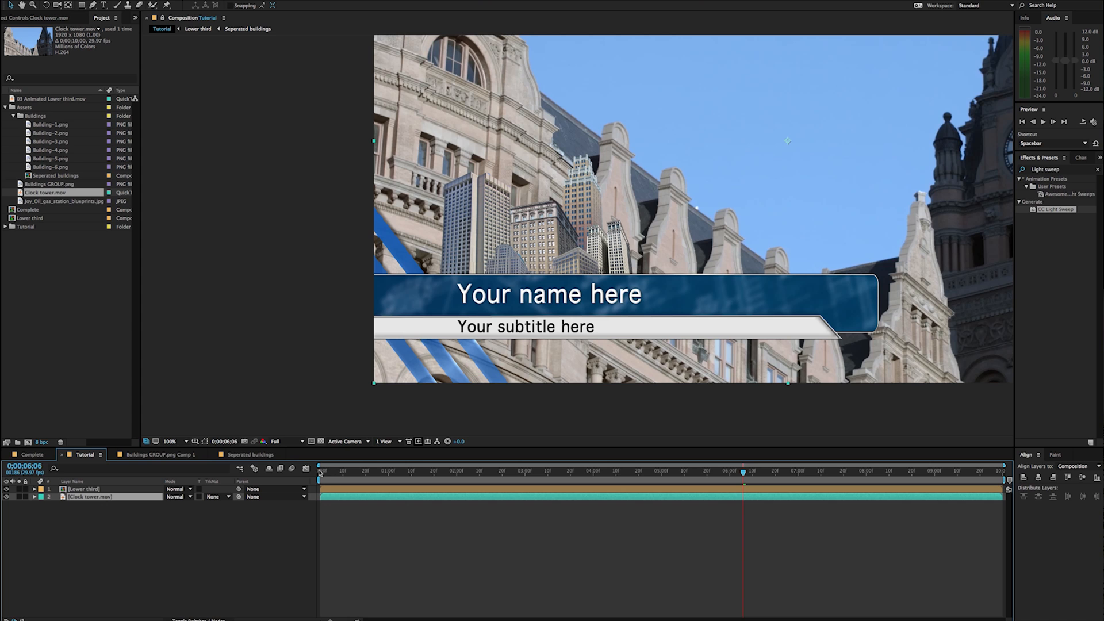
{"action": "left_click", "coordinate": [361, 472]}
{"action": "key", "text": "space"}
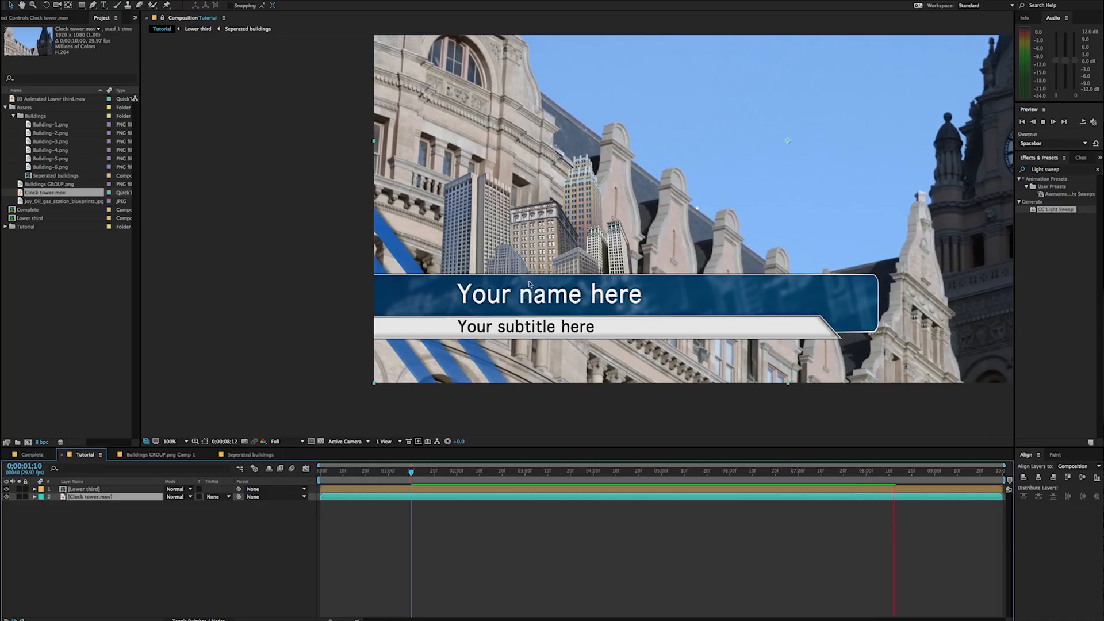
{"action": "key", "text": "space"}
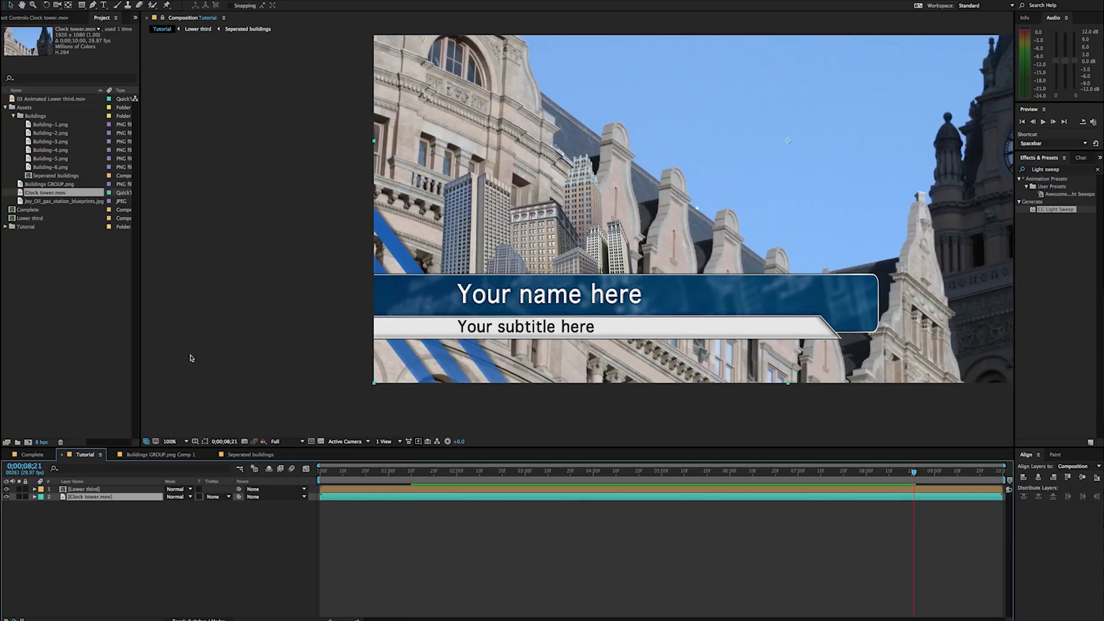
Step: Hide the Clock tower.mov layer and add the Tutorial composition to the render queue
{"action": "left_click", "coordinate": [6, 497]}
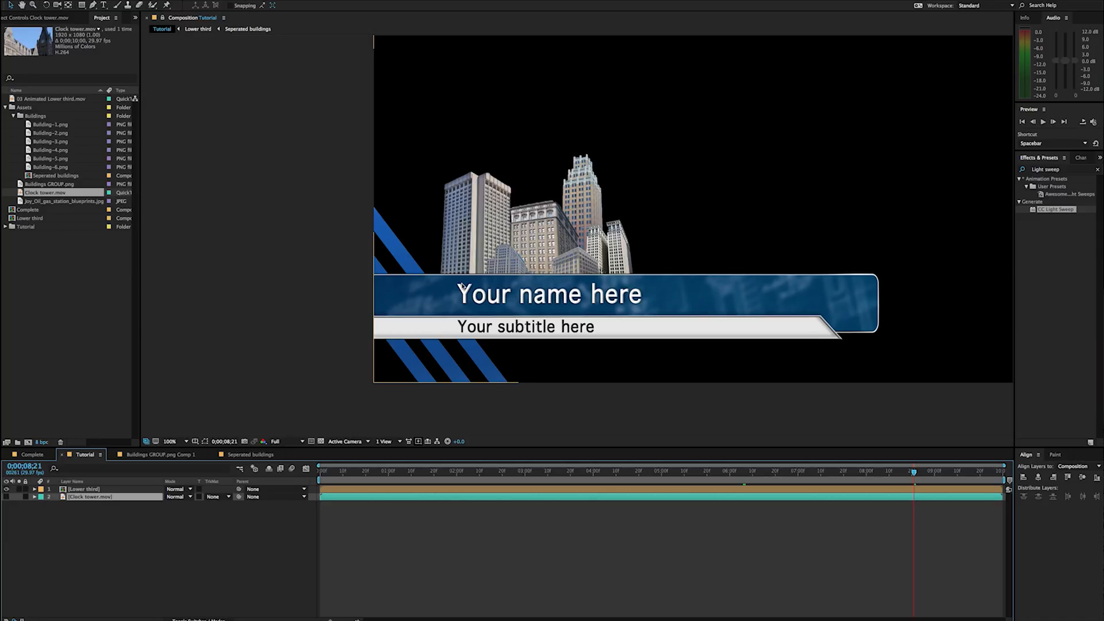
{"action": "left_click", "coordinate": [139, 1]}
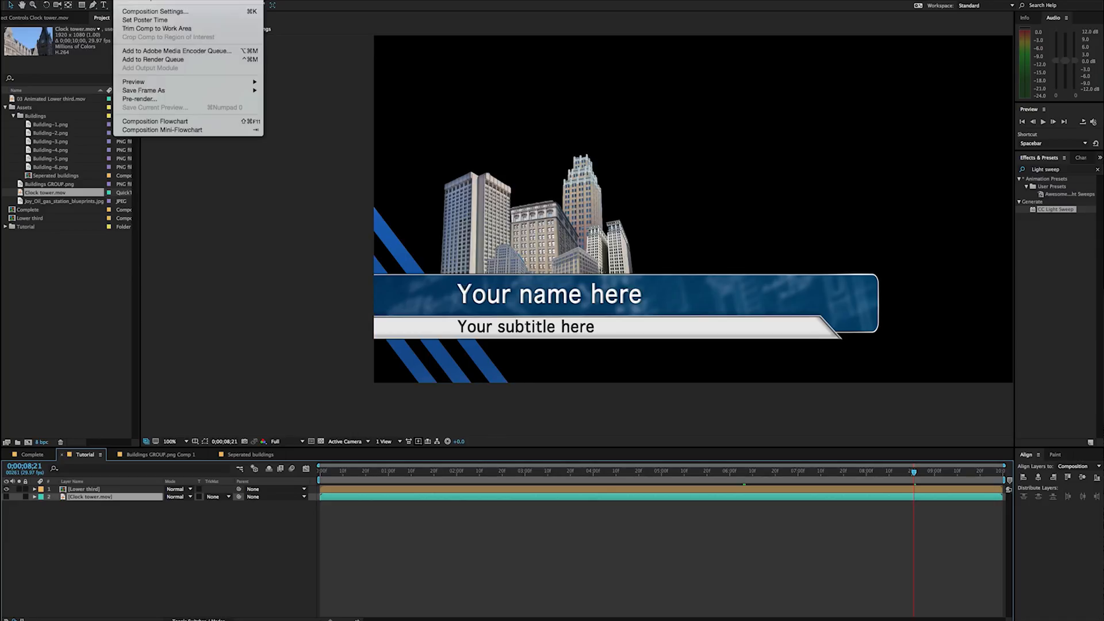
{"action": "left_click", "coordinate": [169, 59]}
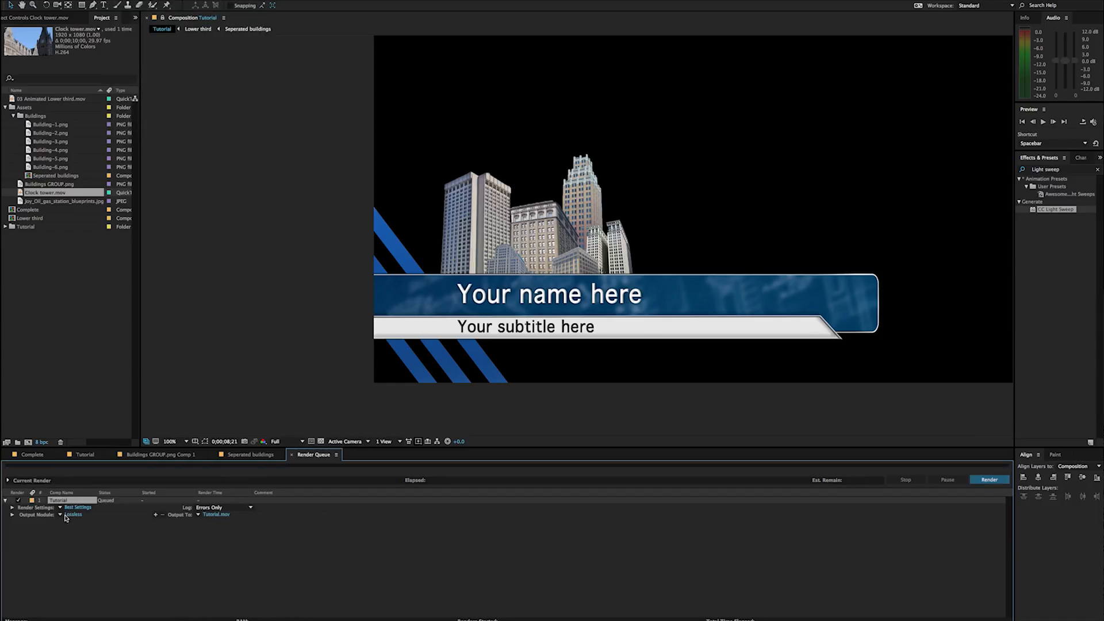
Step: Check the queued render's Lossless output module settings without changing them and show the transparency grid behind the lower third
{"action": "left_click", "coordinate": [73, 514]}
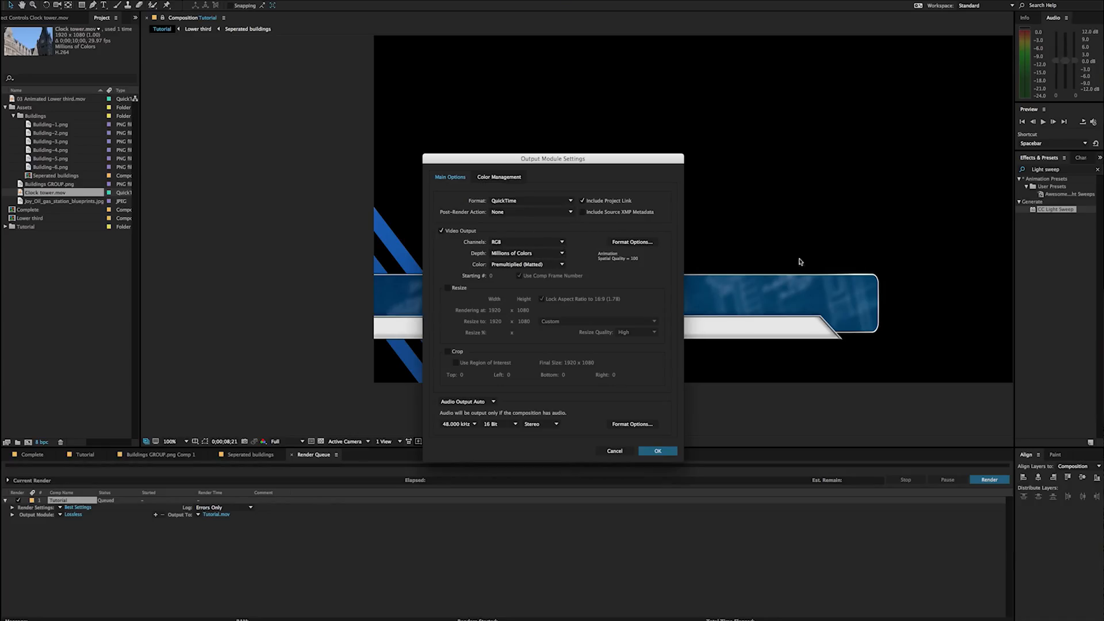
{"action": "left_click", "coordinate": [621, 452]}
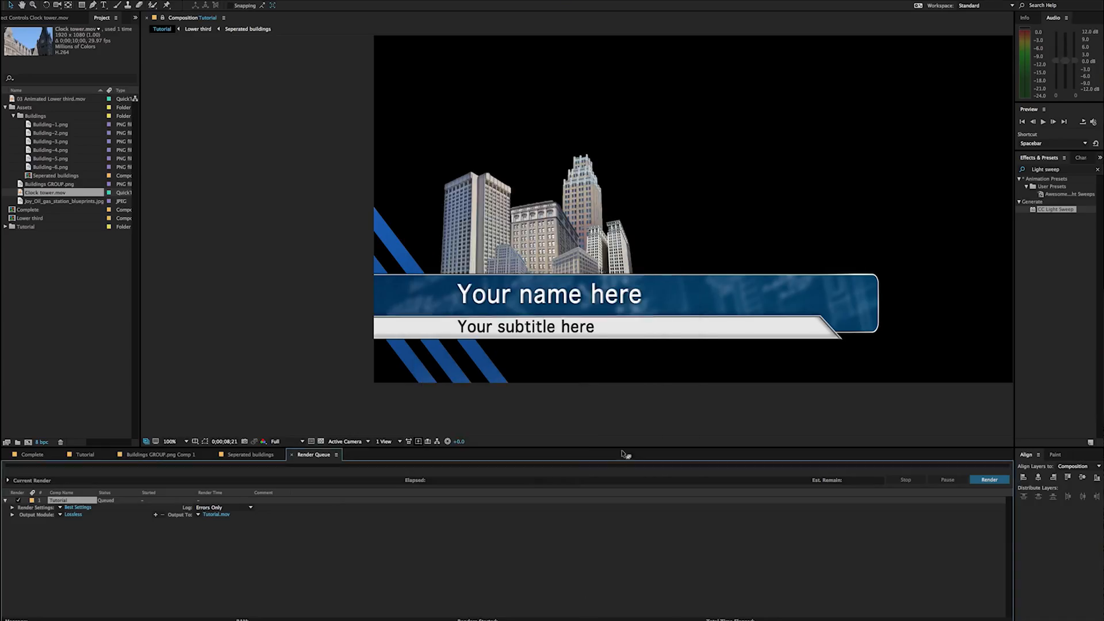
{"action": "left_click", "coordinate": [321, 442]}
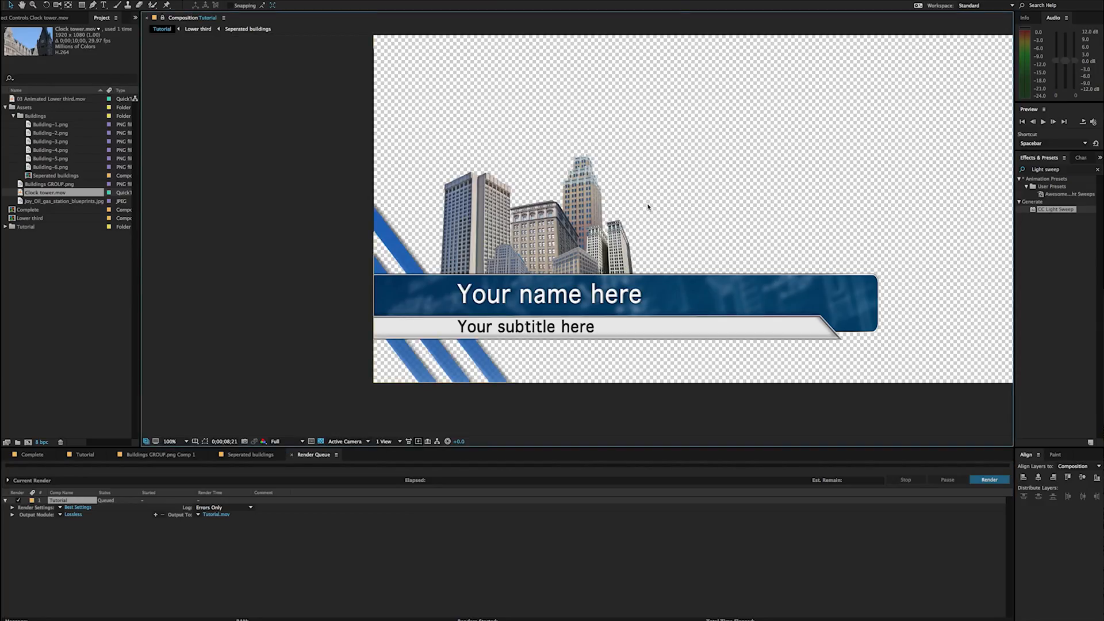
{"action": "scroll", "coordinate": [649, 207], "scroll_direction": "down", "scroll_amount": 7}
{"action": "scroll", "coordinate": [596, 289], "scroll_direction": "up", "scroll_amount": 6}
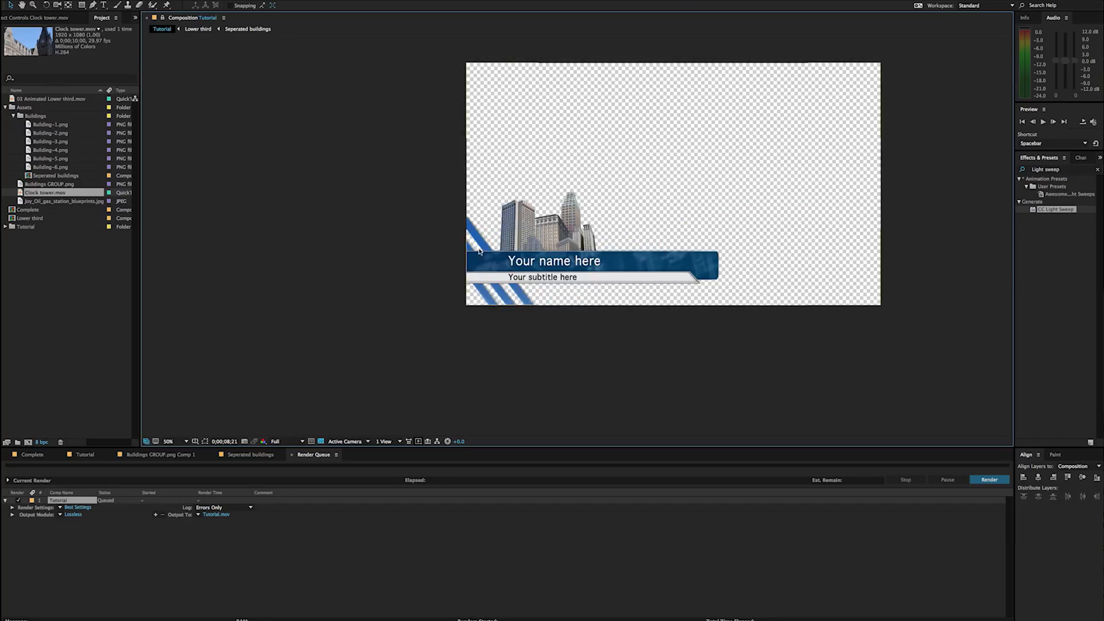
Step: Apply the vimeo output module template to the queued Tutorial render and check the formats available in its settings
{"action": "left_click", "coordinate": [61, 516]}
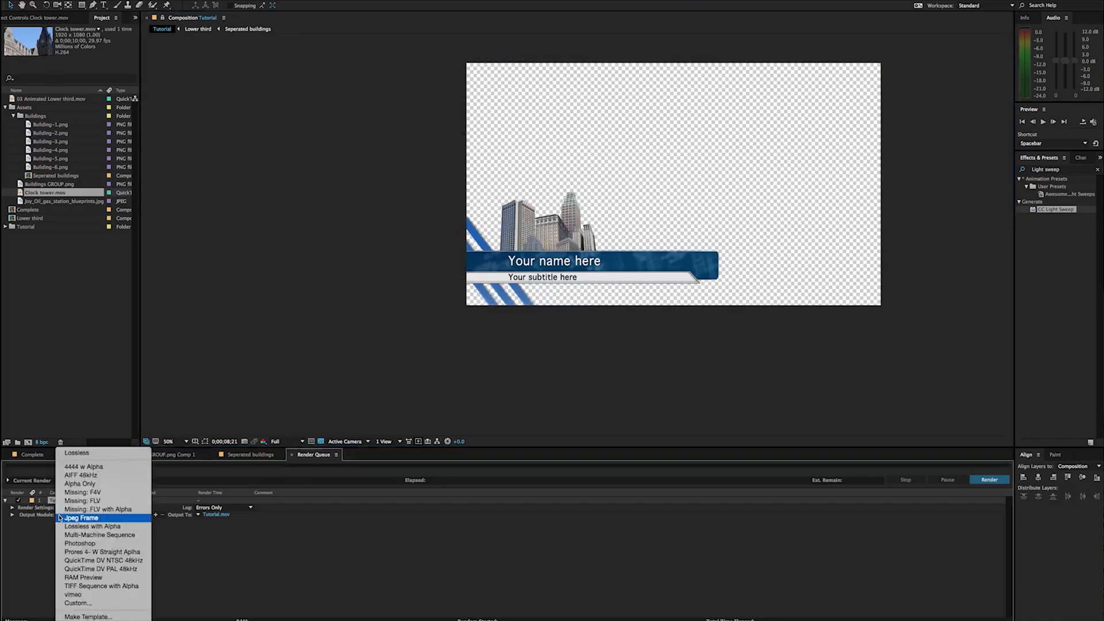
{"action": "left_click", "coordinate": [78, 594]}
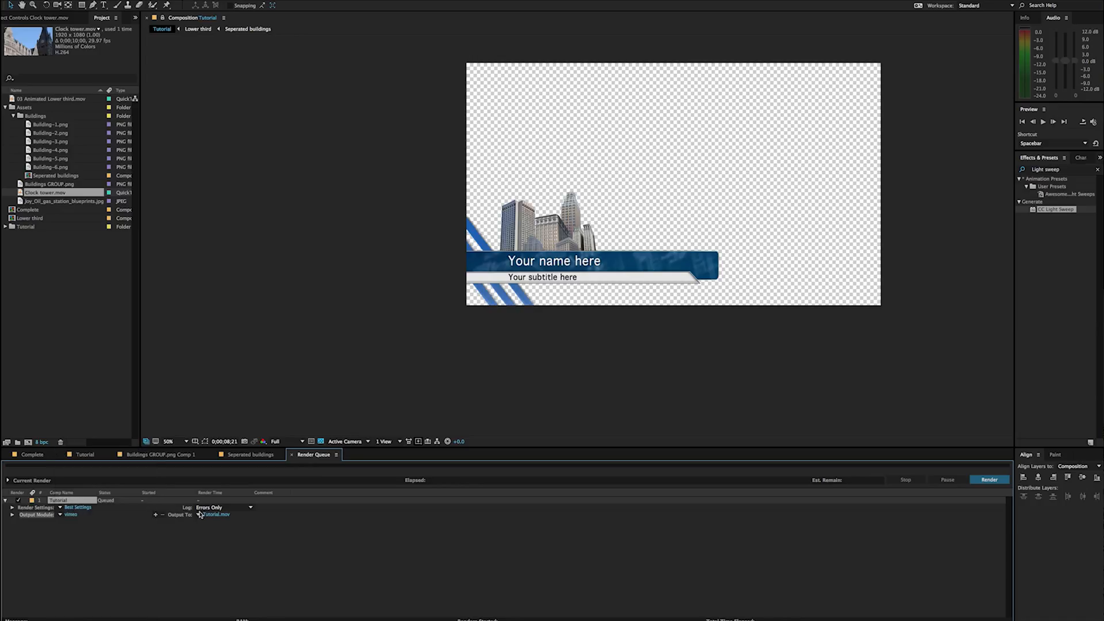
{"action": "left_click", "coordinate": [73, 516]}
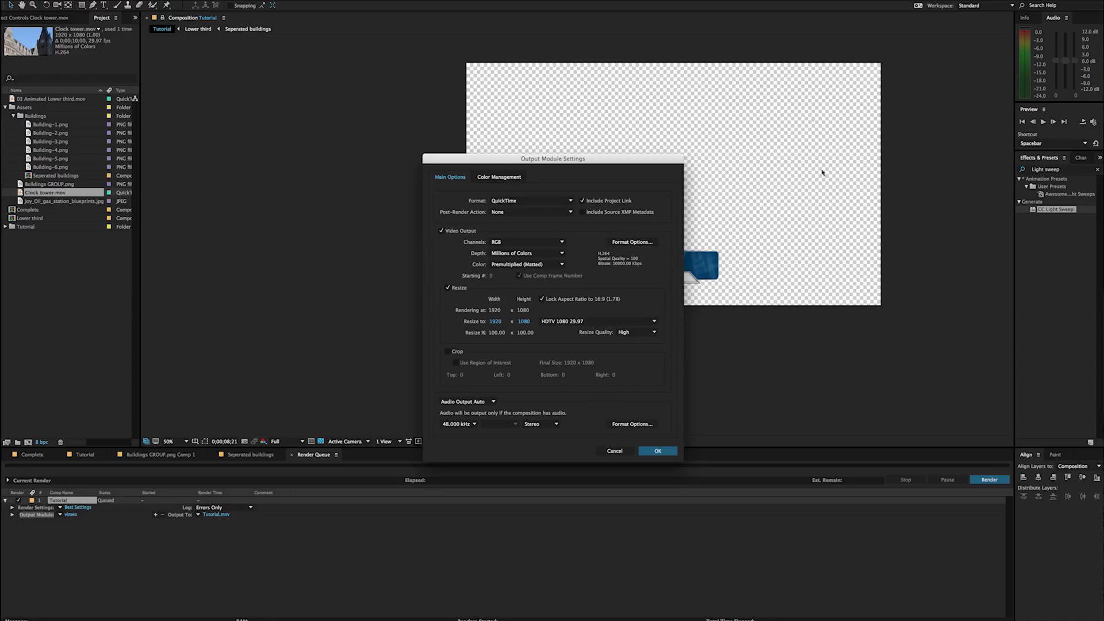
{"action": "left_click", "coordinate": [557, 203]}
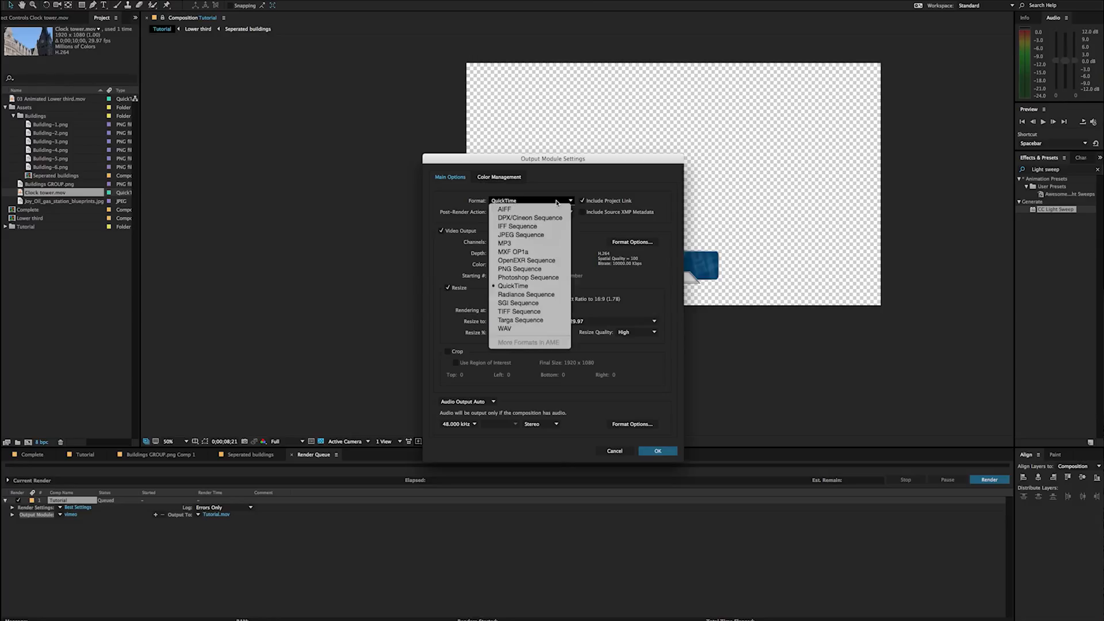
{"action": "left_click", "coordinate": [572, 182]}
Step: Set the QuickTime video codec of the output module to Apple ProRes 4444
{"action": "left_click", "coordinate": [633, 242]}
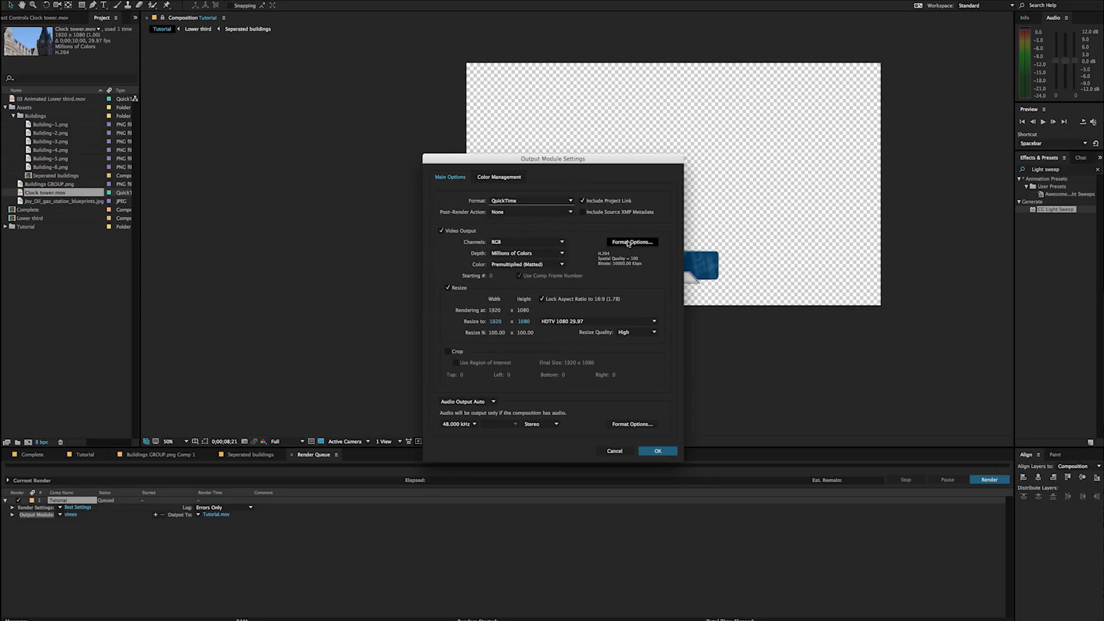
{"action": "left_click", "coordinate": [345, 115]}
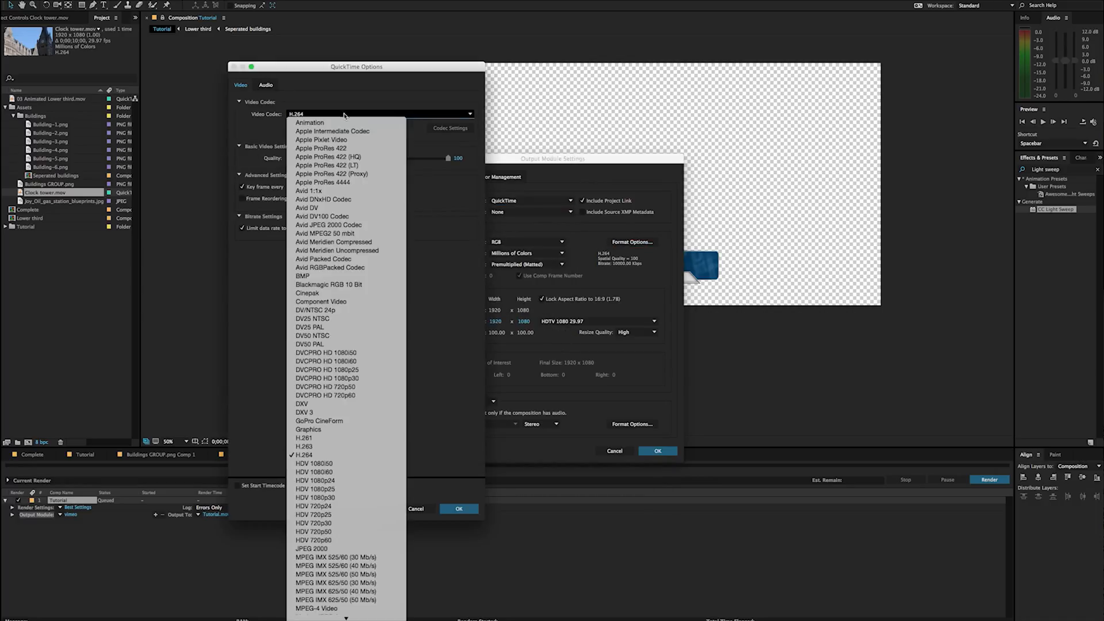
{"action": "left_click", "coordinate": [356, 182]}
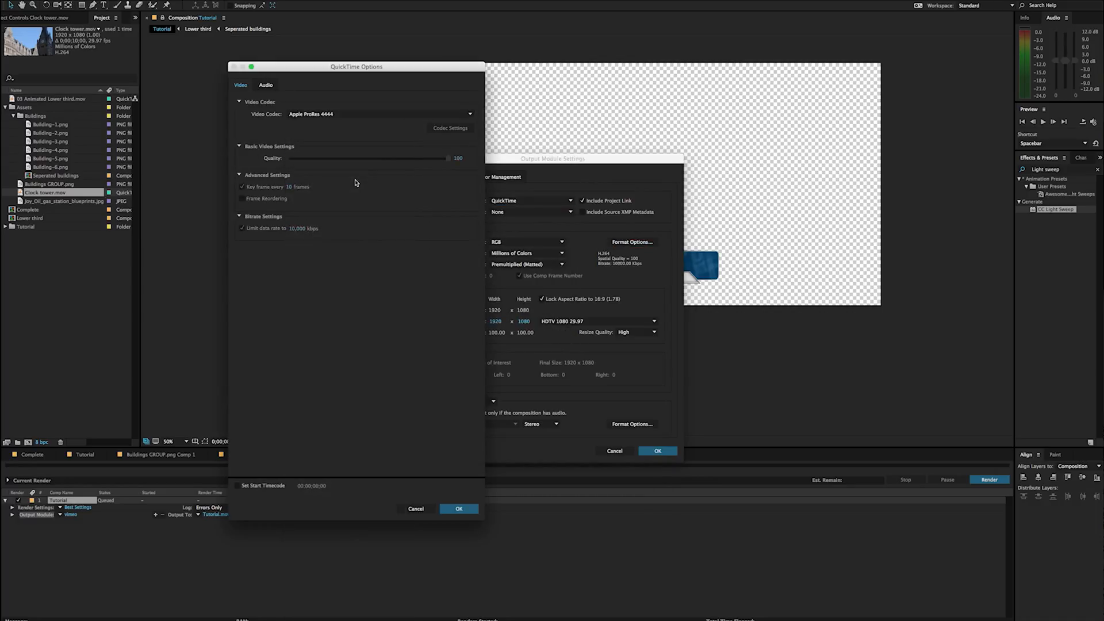
{"action": "left_click", "coordinate": [459, 509]}
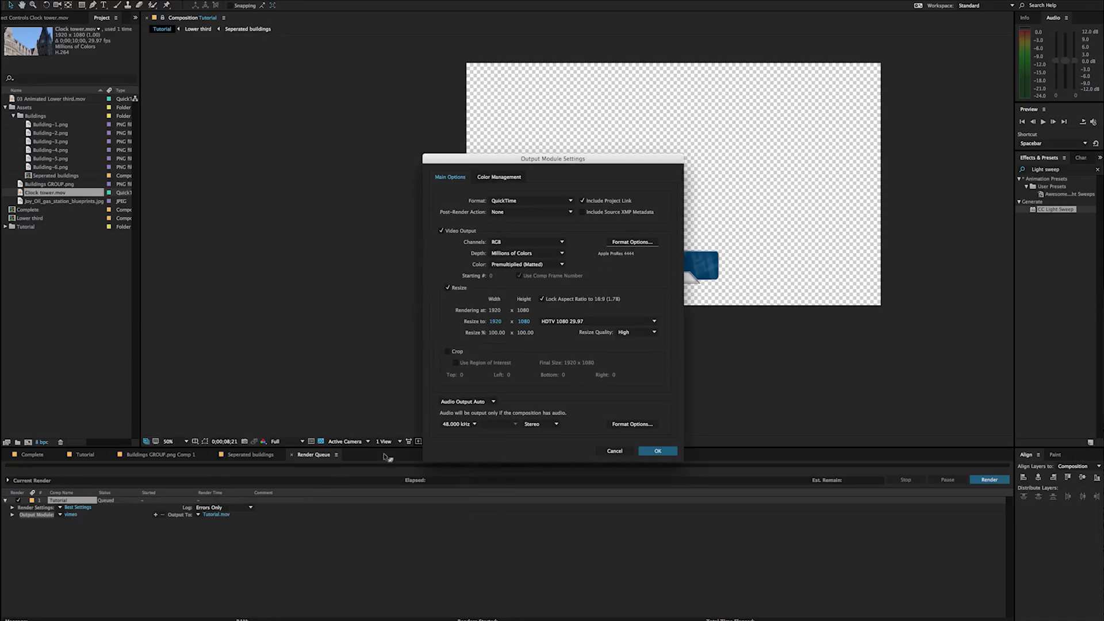
Step: Set the output channels to RGB + Alpha, comparing the depth options offered with and without the alpha channel
{"action": "left_click", "coordinate": [558, 244]}
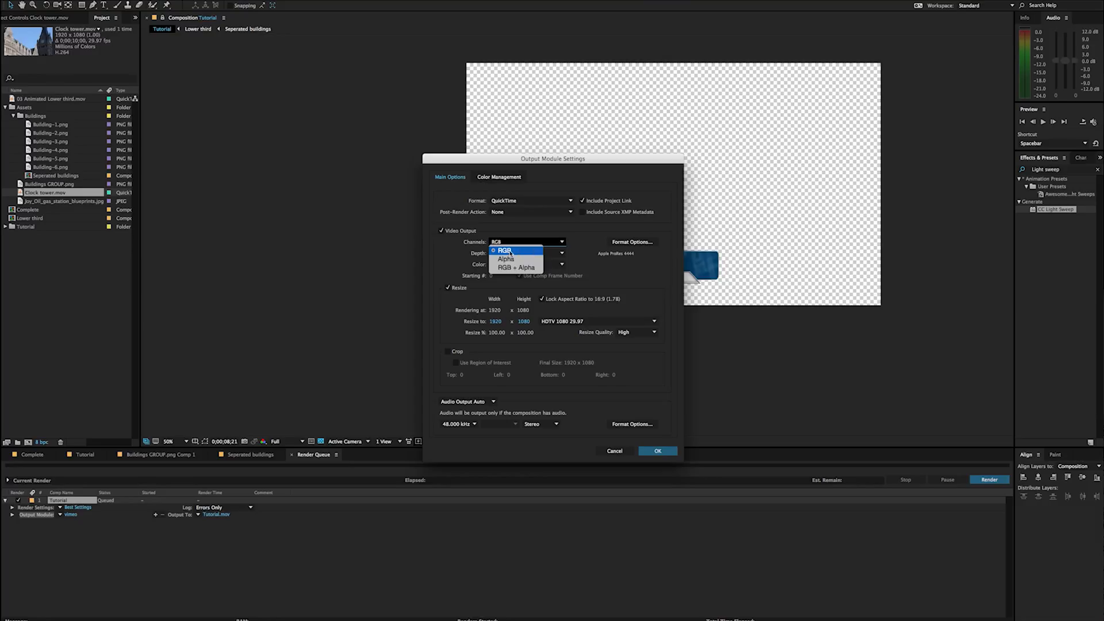
{"action": "left_click", "coordinate": [523, 269]}
{"action": "left_click", "coordinate": [530, 259]}
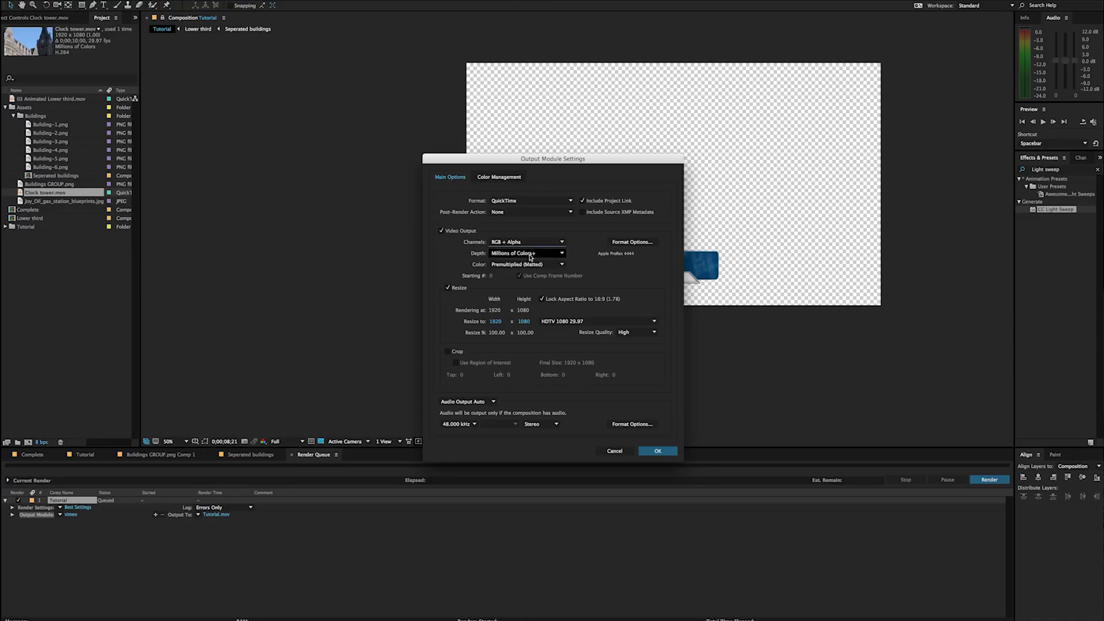
{"action": "left_click", "coordinate": [538, 221]}
{"action": "left_click", "coordinate": [538, 242]}
{"action": "left_click", "coordinate": [532, 252]}
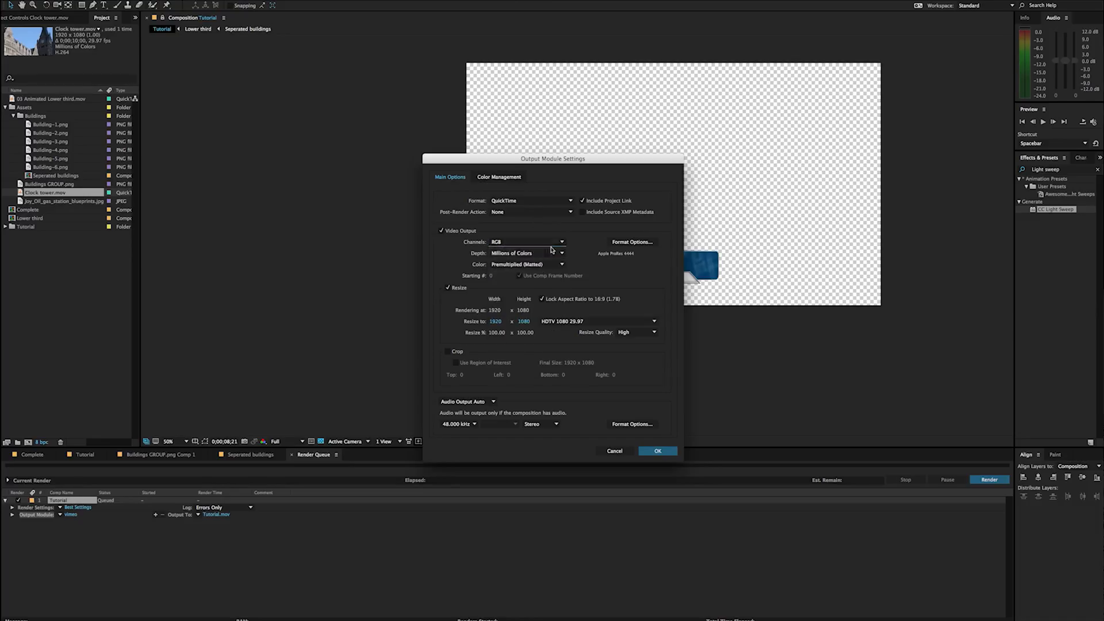
{"action": "left_click", "coordinate": [540, 253]}
{"action": "left_click", "coordinate": [538, 270]}
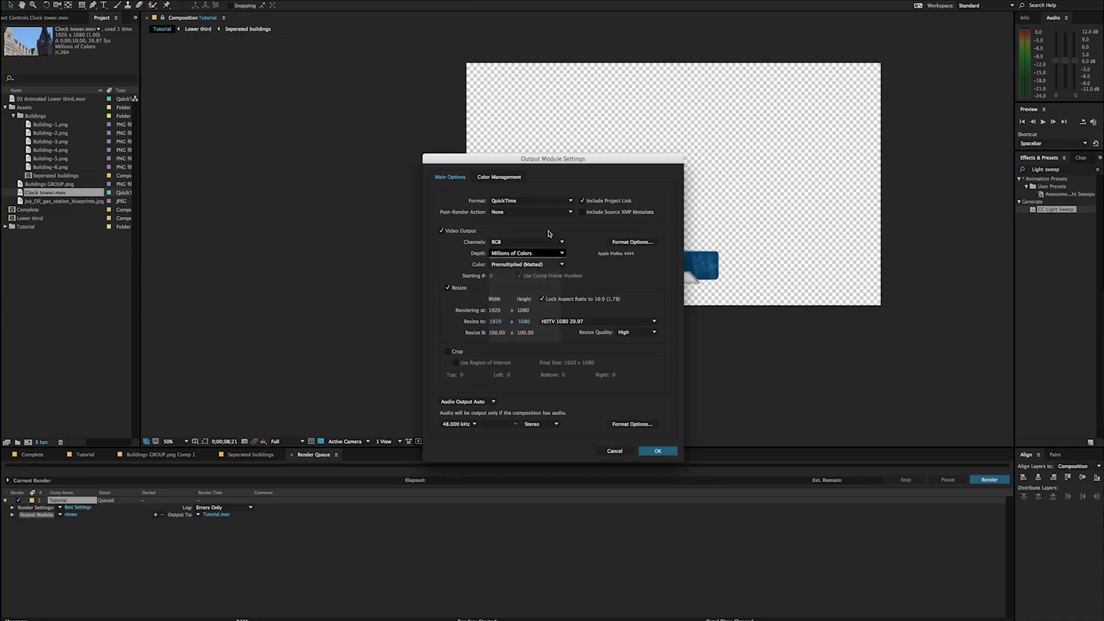
{"action": "left_click", "coordinate": [538, 242]}
{"action": "left_click", "coordinate": [535, 268]}
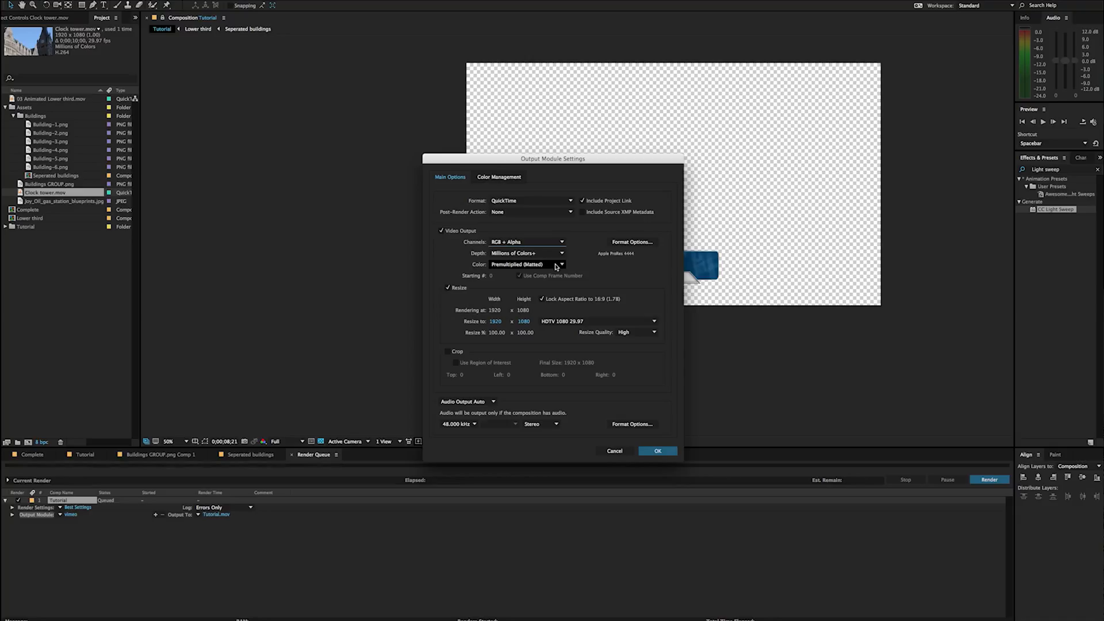
Step: Set the output color to Straight (Unmatted), check the resize presets without changing them, and accept the output module settings
{"action": "left_click", "coordinate": [557, 267]}
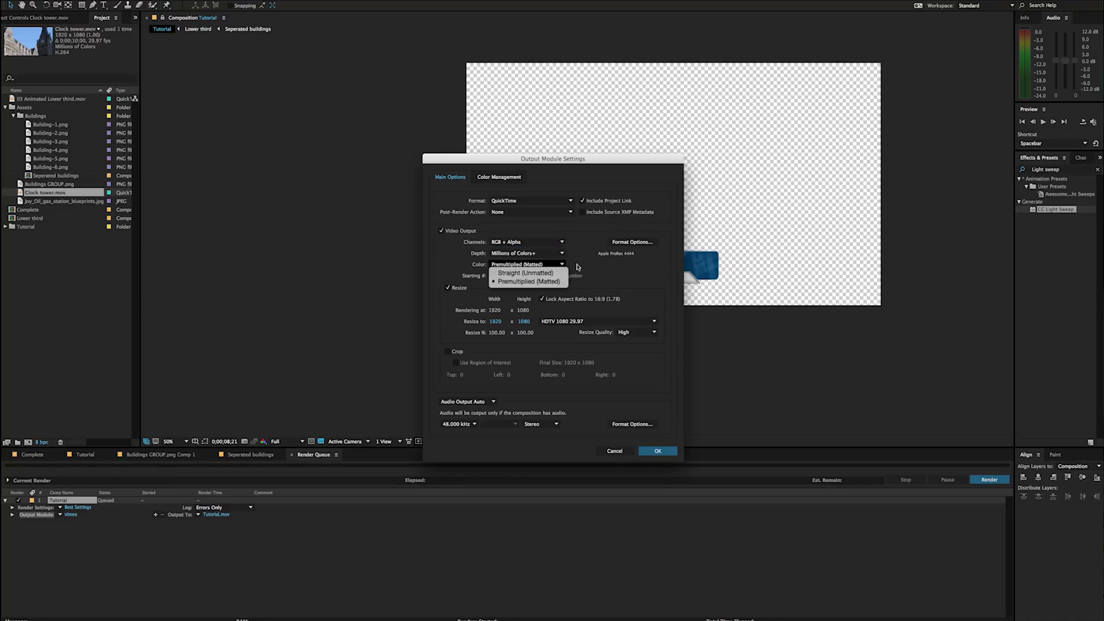
{"action": "left_click", "coordinate": [556, 273]}
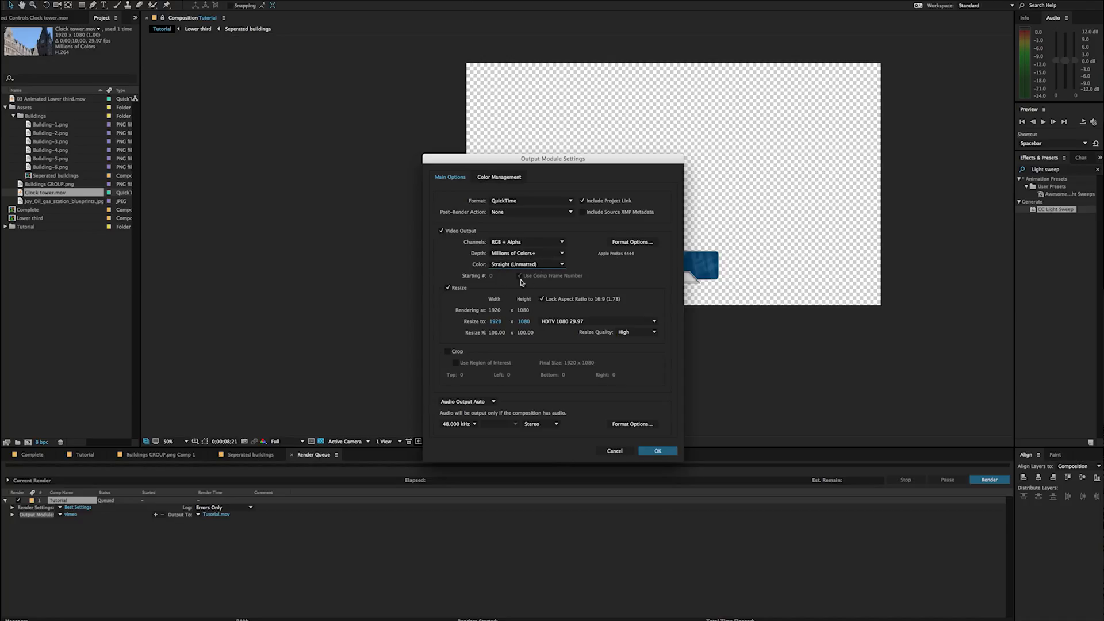
{"action": "left_click", "coordinate": [592, 320]}
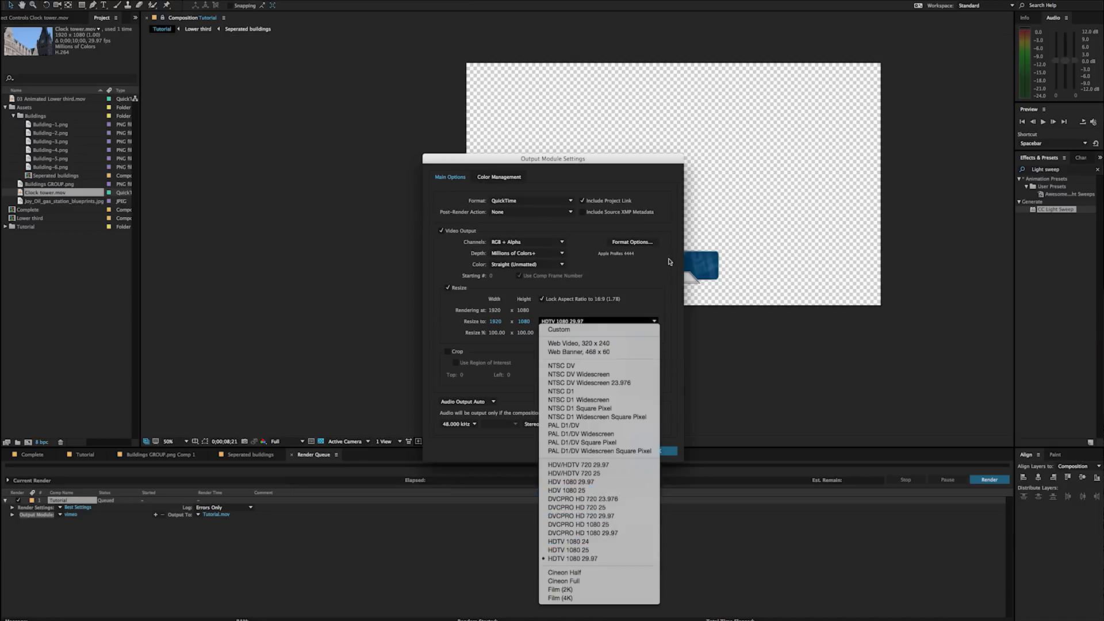
{"action": "left_click", "coordinate": [669, 262]}
{"action": "left_click", "coordinate": [659, 452]}
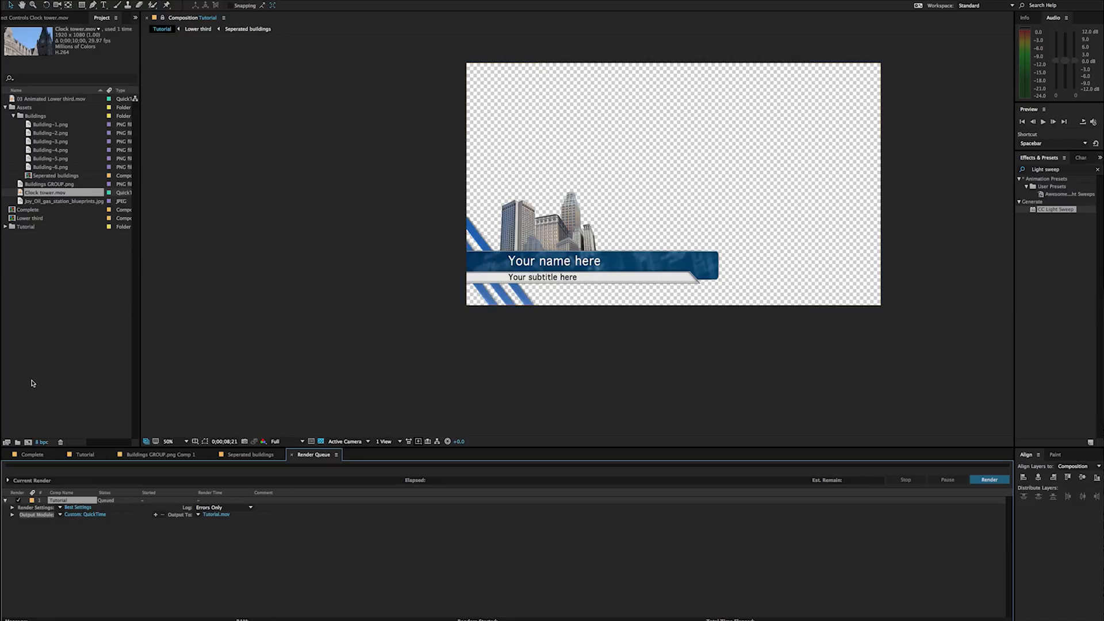
Step: Close the Render Queue and the Seperated buildings and Buildings GROUP.png Comp 1 timelines
{"action": "left_click", "coordinate": [291, 456]}
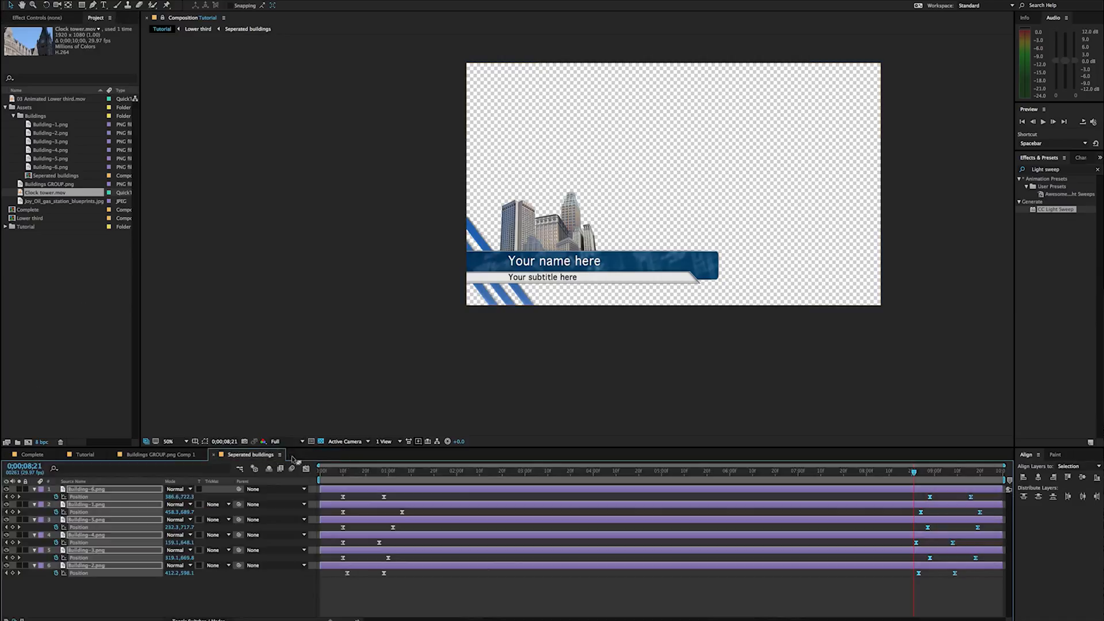
{"action": "left_click", "coordinate": [215, 456]}
{"action": "left_click", "coordinate": [115, 456]}
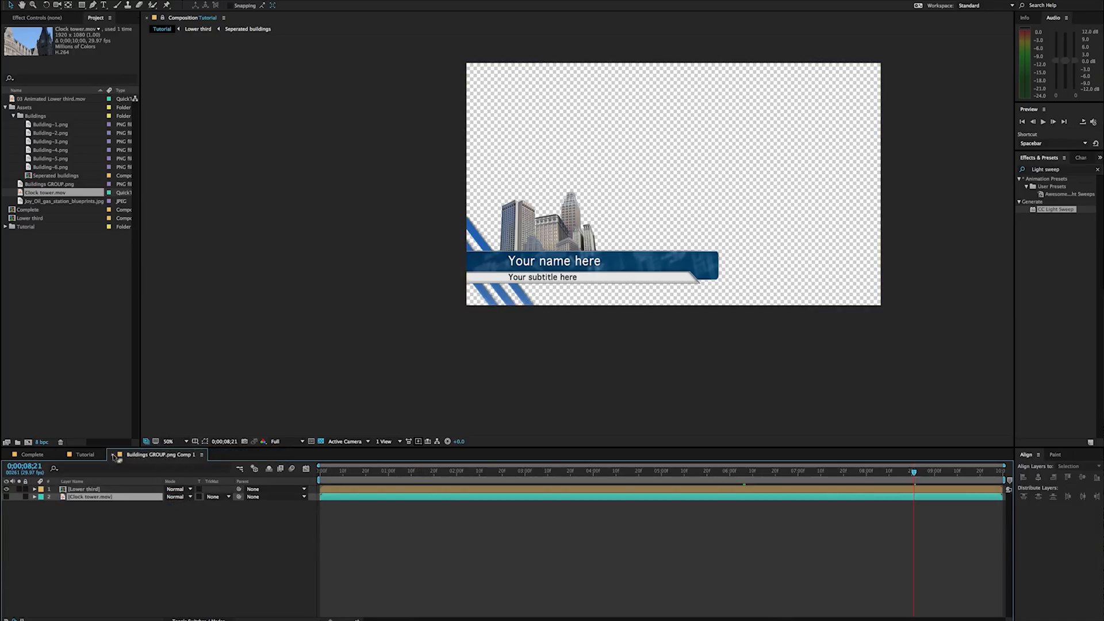
Step: Return to the Tutorial composition and play back the lower third over the visible Clock tower.mov footage
{"action": "left_click", "coordinate": [41, 458]}
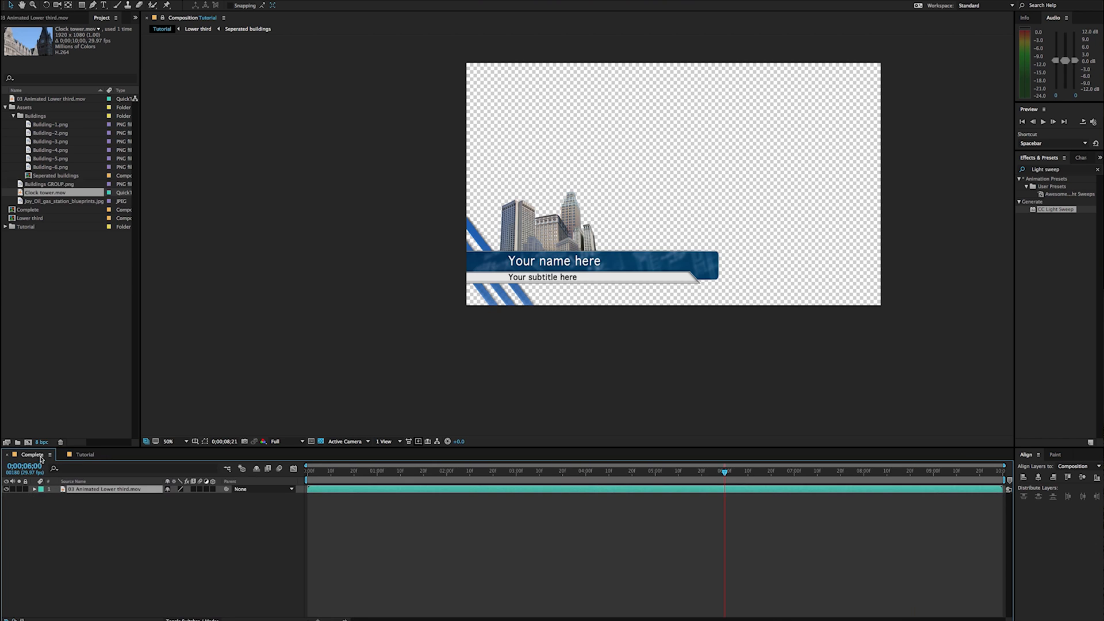
{"action": "left_click", "coordinate": [69, 459]}
{"action": "key", "text": "space"}
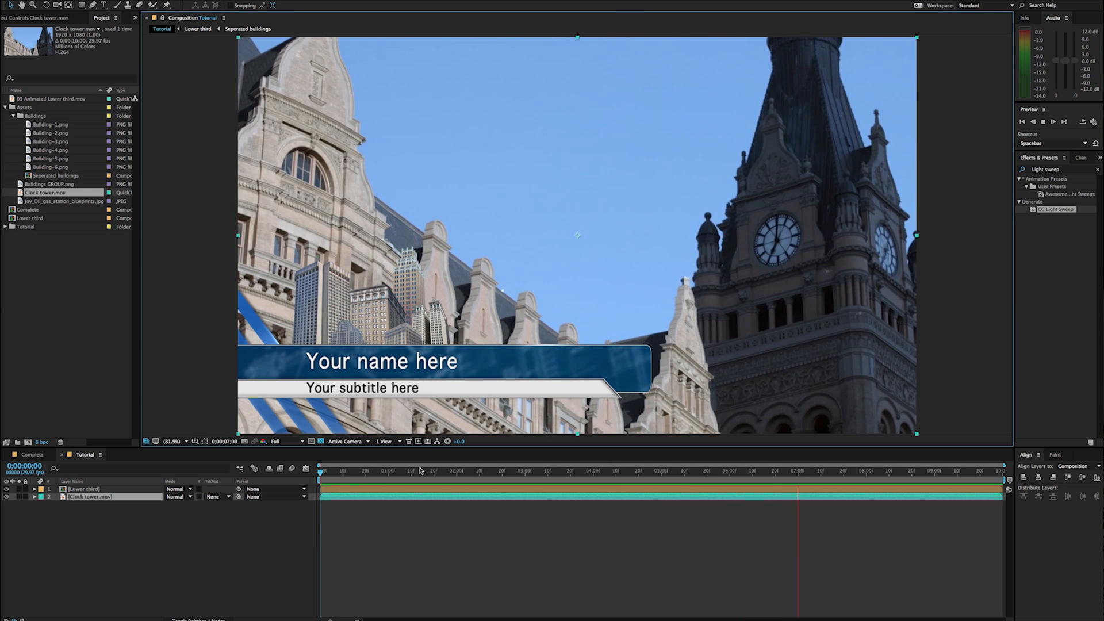
Step: Switch to Google Chrome, view the instructor website's free tutorials page, and open its training page from the home page
{"action": "mouse_move", "coordinate": [577, 618]}
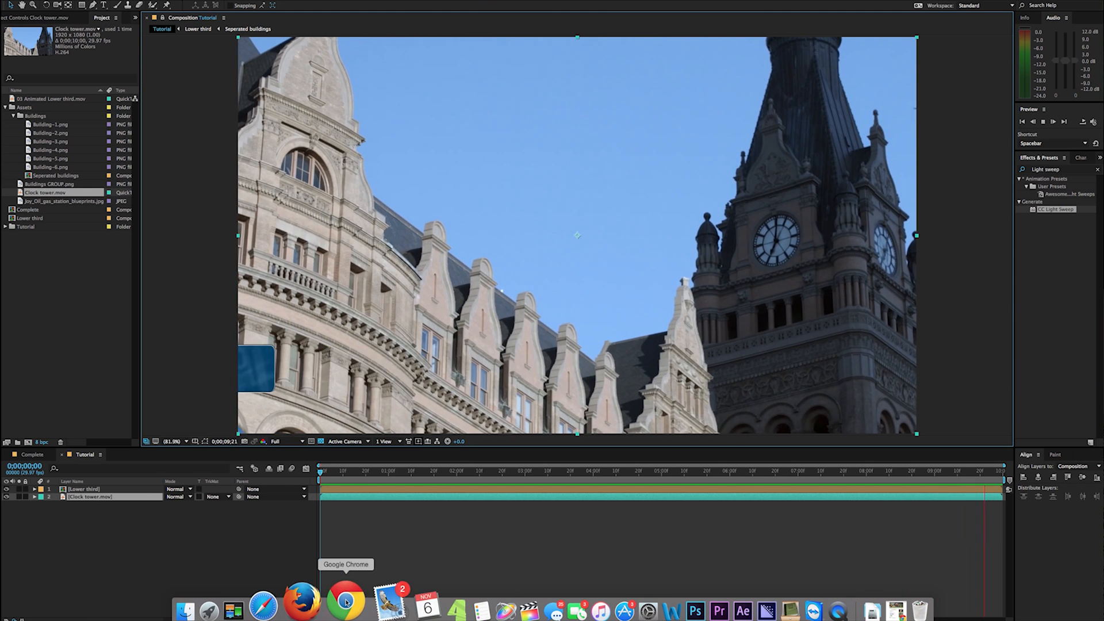
{"action": "left_click", "coordinate": [340, 603]}
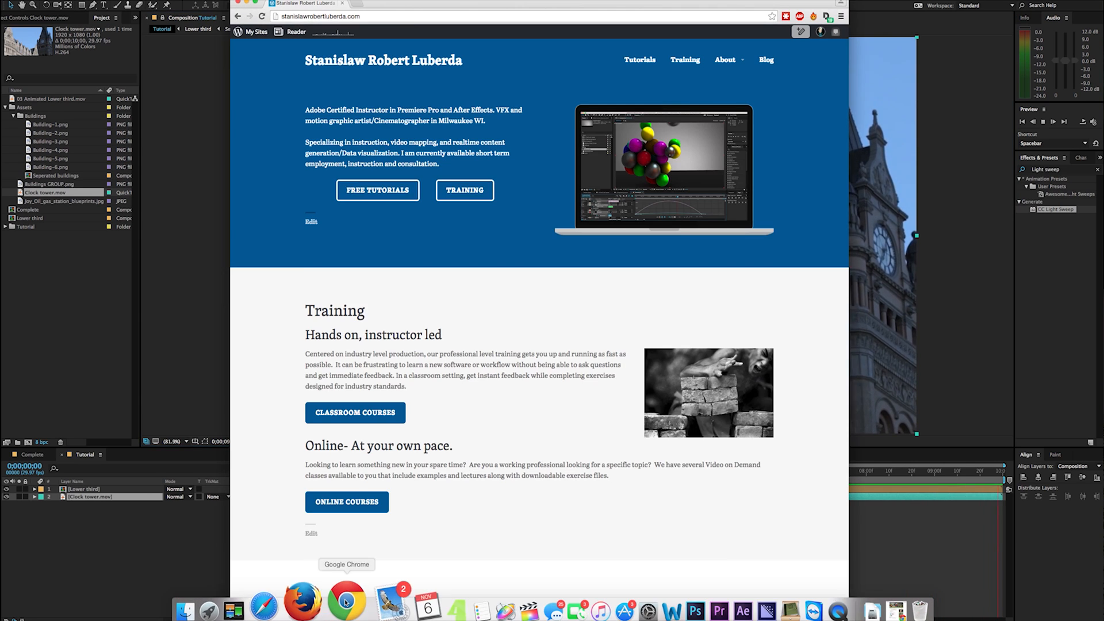
{"action": "left_click", "coordinate": [386, 192]}
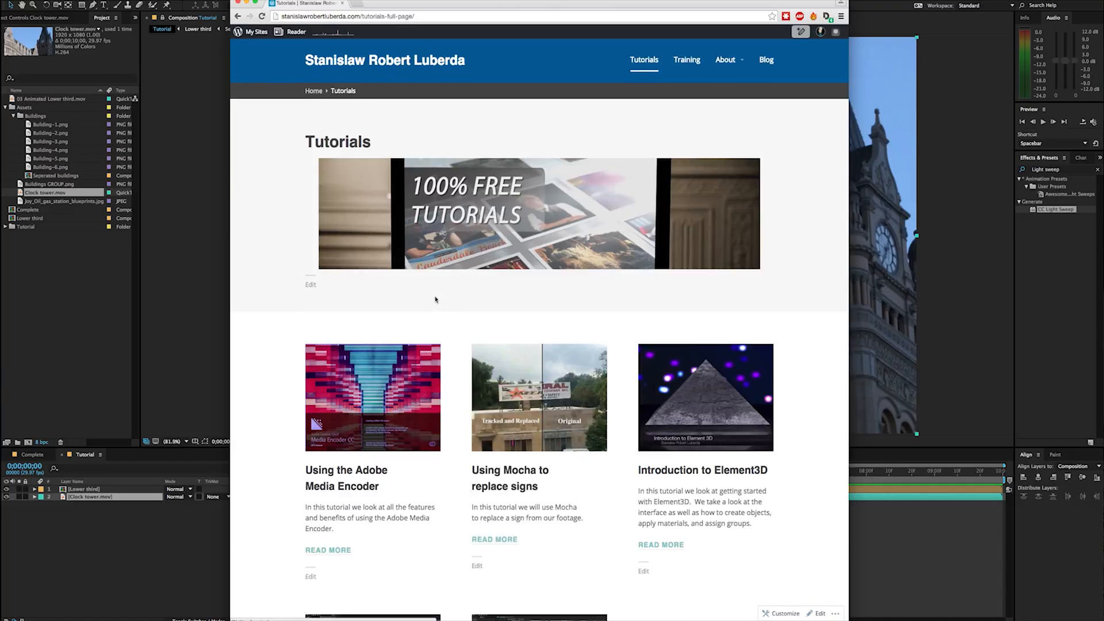
{"action": "scroll", "coordinate": [444, 314], "scroll_direction": "down", "scroll_amount": 1}
{"action": "scroll", "coordinate": [436, 311], "scroll_direction": "up", "scroll_amount": 1}
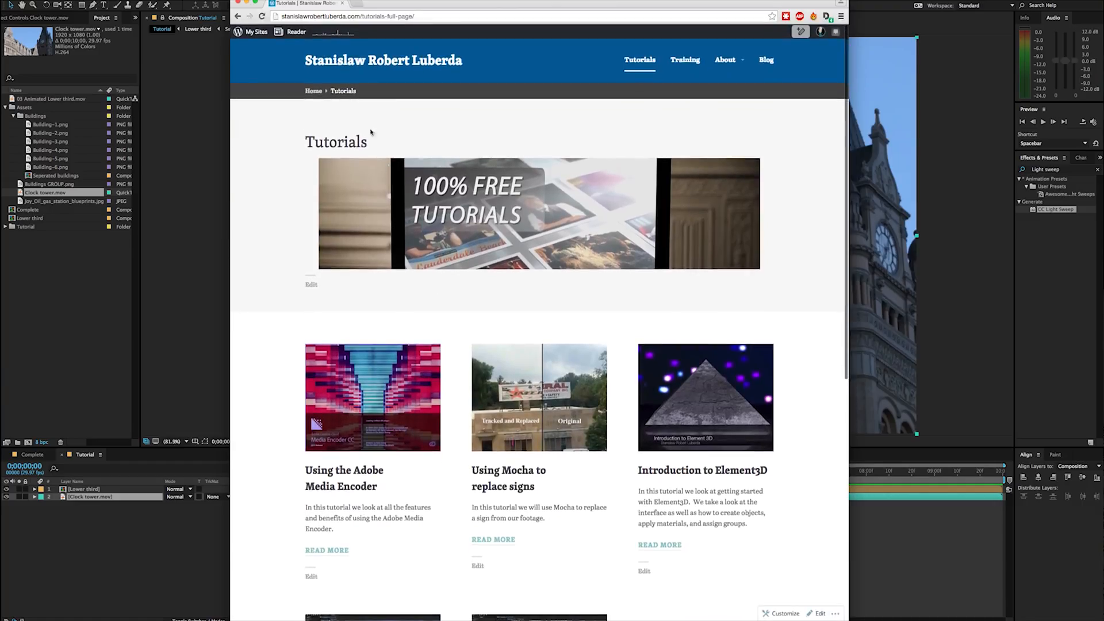
{"action": "left_click", "coordinate": [315, 94]}
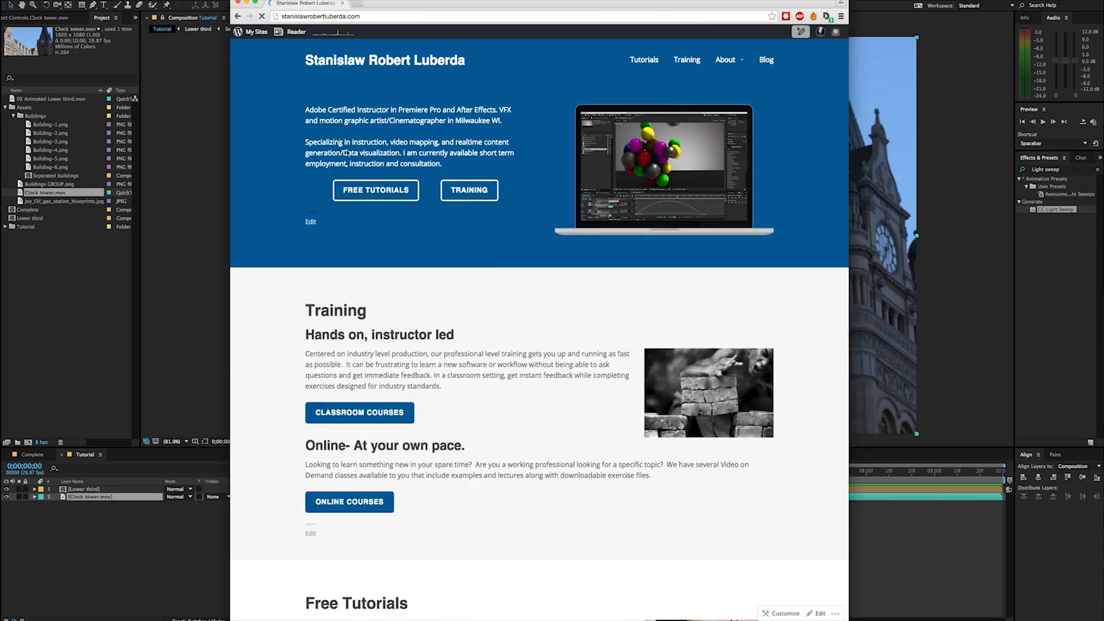
{"action": "left_click", "coordinate": [461, 196]}
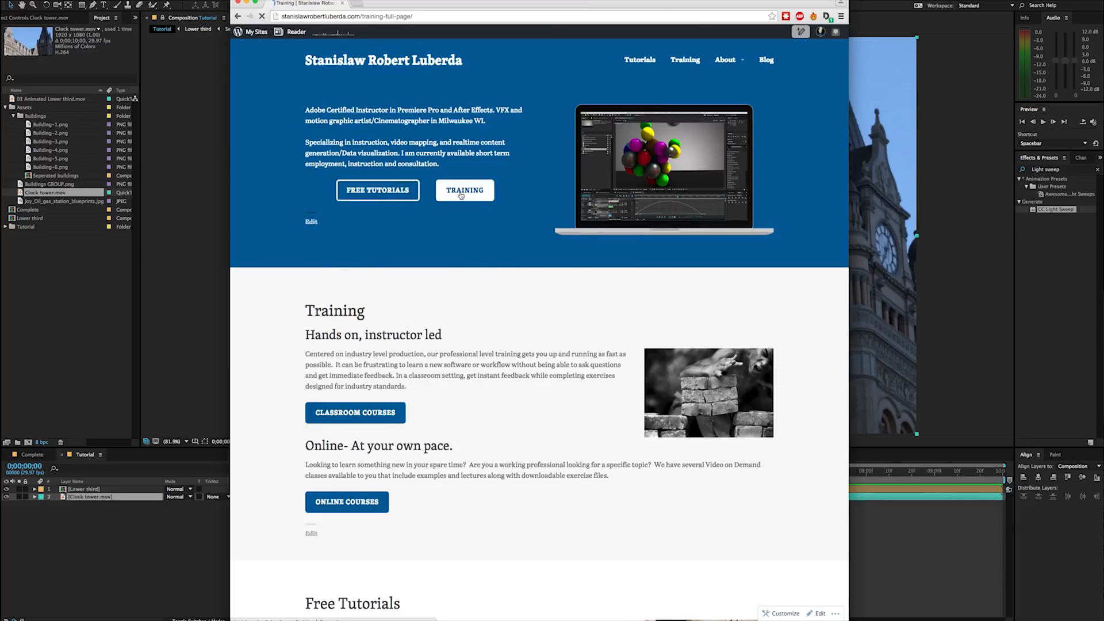